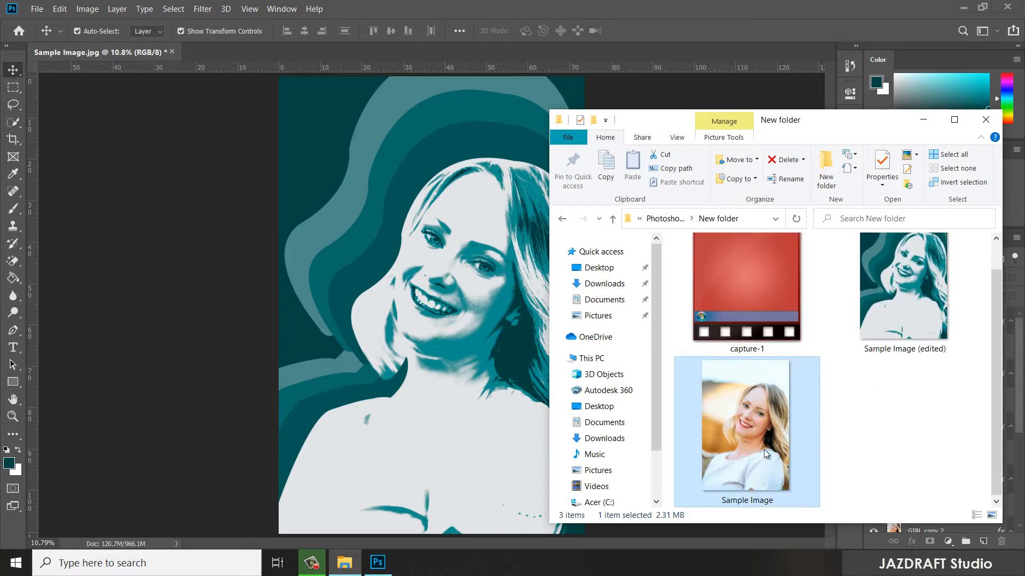
- Preview the Sample Image photo at full size and move on to the next picture in the folder
{"action": "double_click", "coordinate": [764, 449]}
{"action": "key", "text": "Right"}
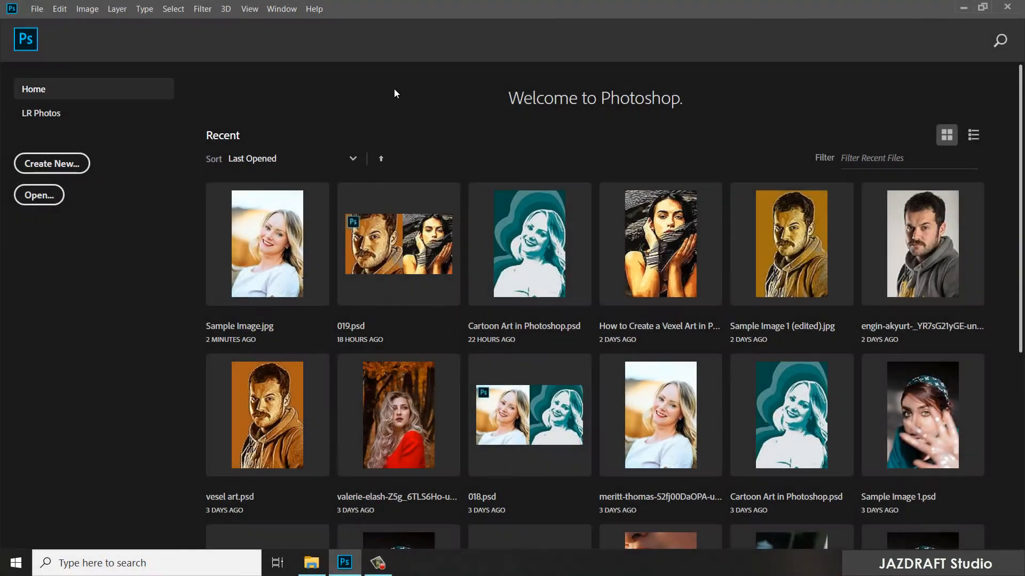
- Open the Sample Image photo from the New folder for editing
{"action": "left_click", "coordinate": [38, 198]}
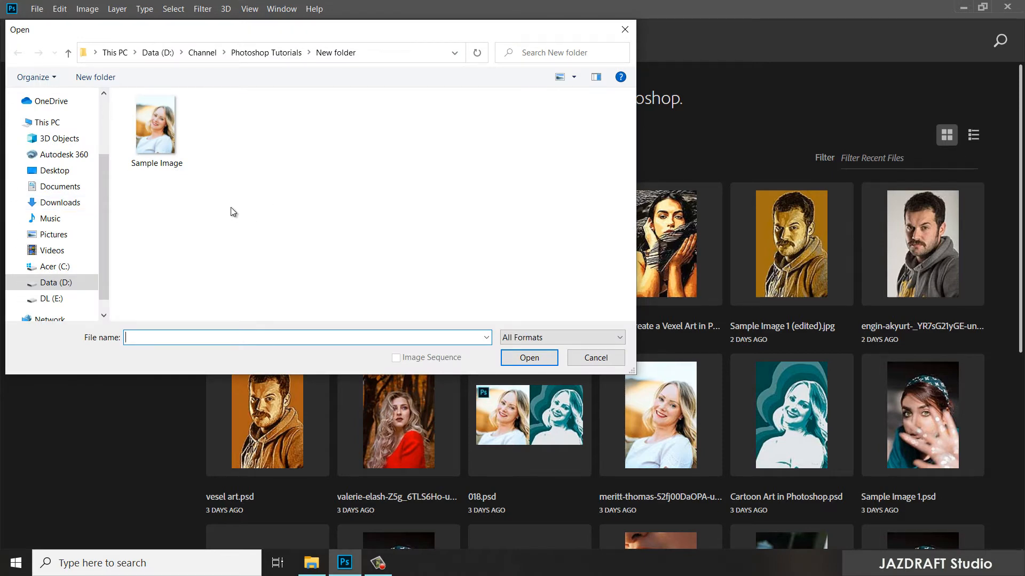
{"action": "left_click", "coordinate": [147, 126]}
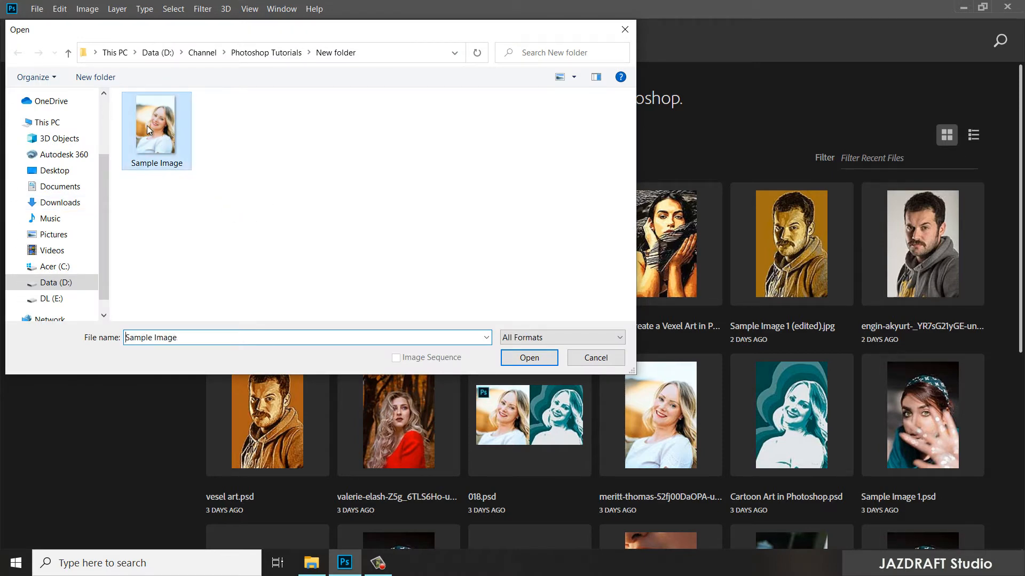
{"action": "left_click", "coordinate": [528, 357]}
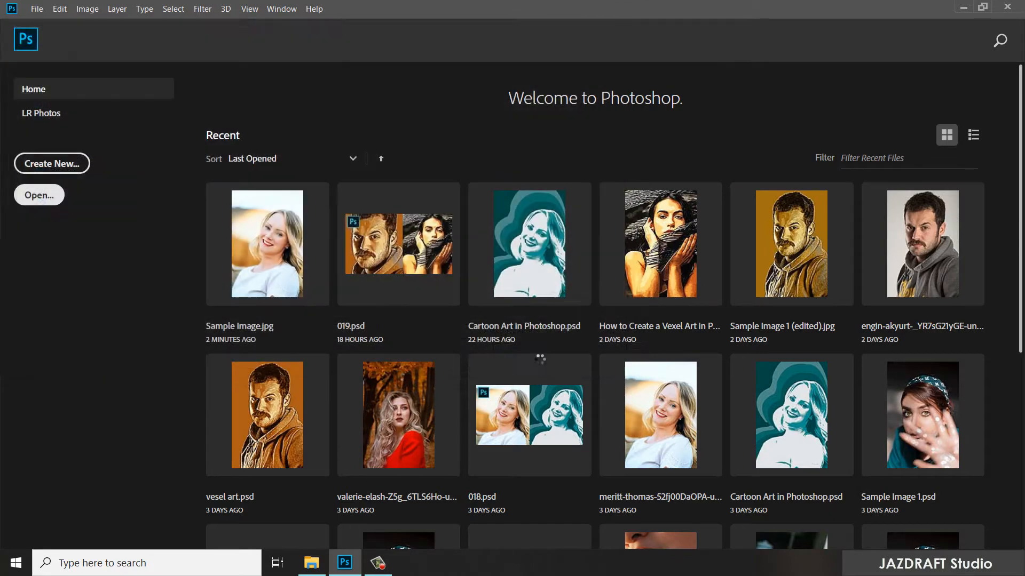
{"action": "key", "text": "ctrl+0"}
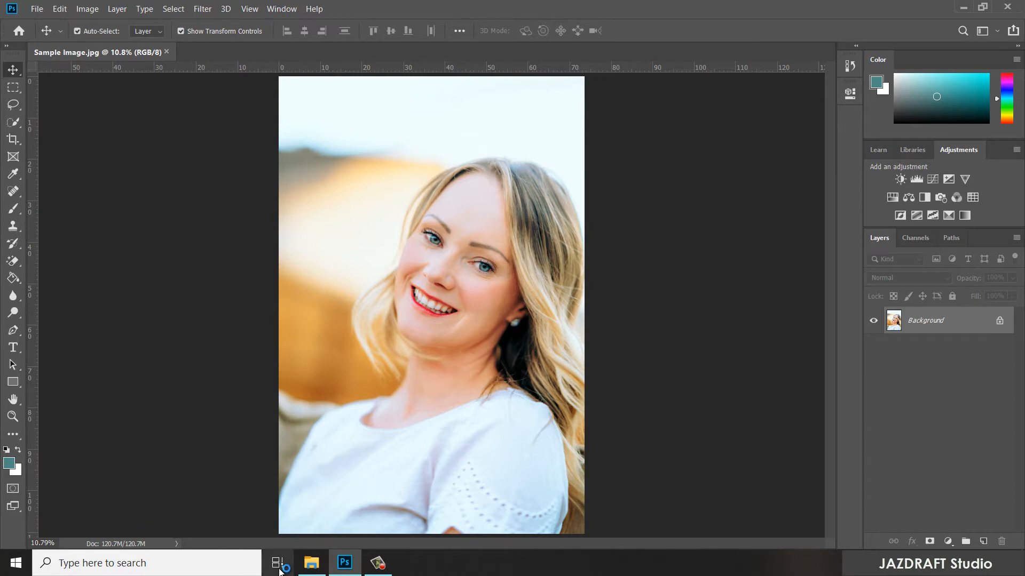
{"action": "left_click", "coordinate": [311, 563]}
{"action": "left_click_drag", "start_coordinate": [732, 315], "coordinate": [258, 52]}
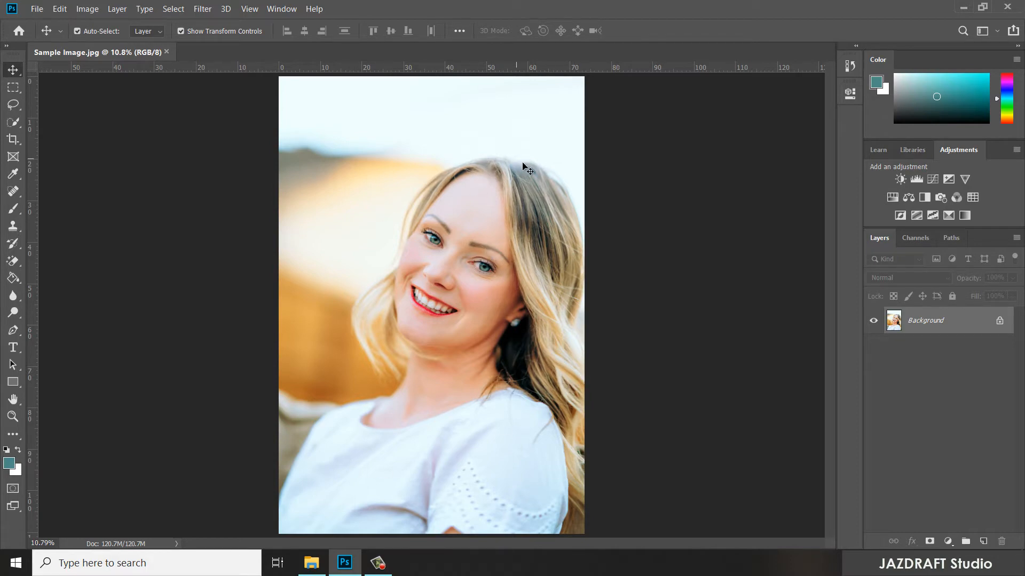
- Start a Pen tool path at the photo's lower-left edge and trace the shoulder to the base of the neck, ending in a corner point
{"action": "scroll", "coordinate": [347, 467], "scroll_direction": "up", "scroll_amount": 2}
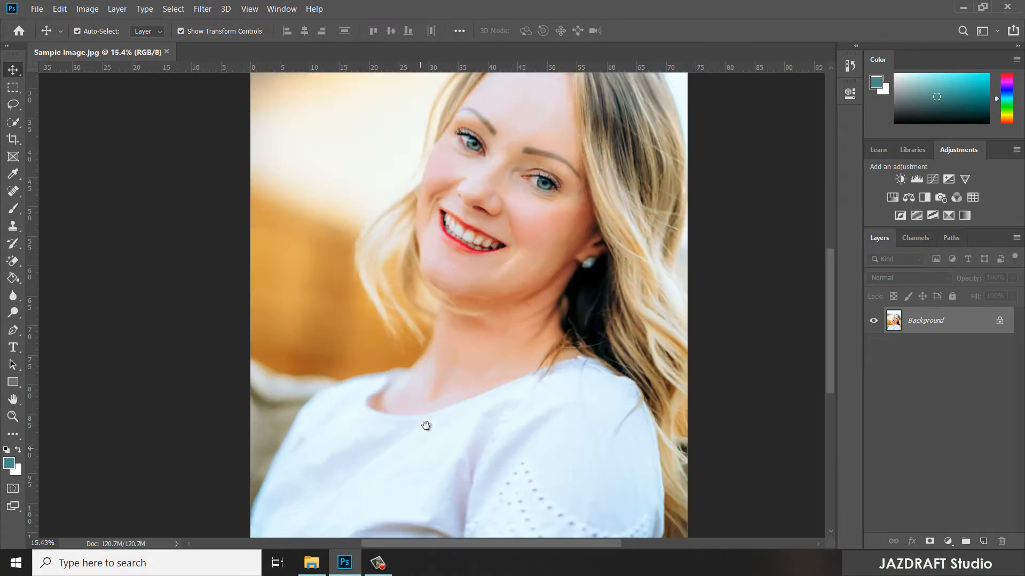
{"action": "left_click_drag", "start_coordinate": [426, 426], "coordinate": [453, 384]}
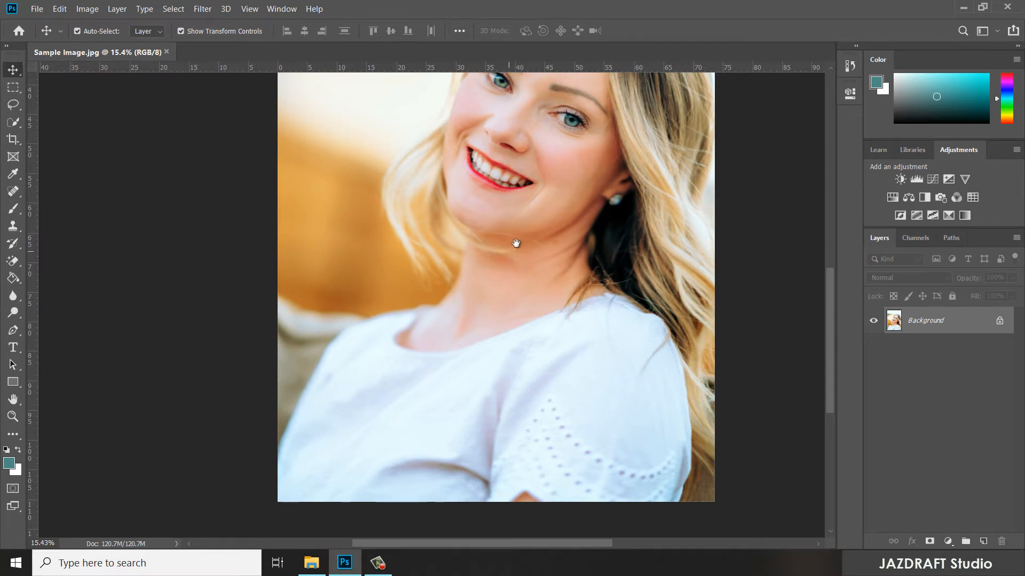
{"action": "left_click_drag", "start_coordinate": [515, 244], "coordinate": [484, 296]}
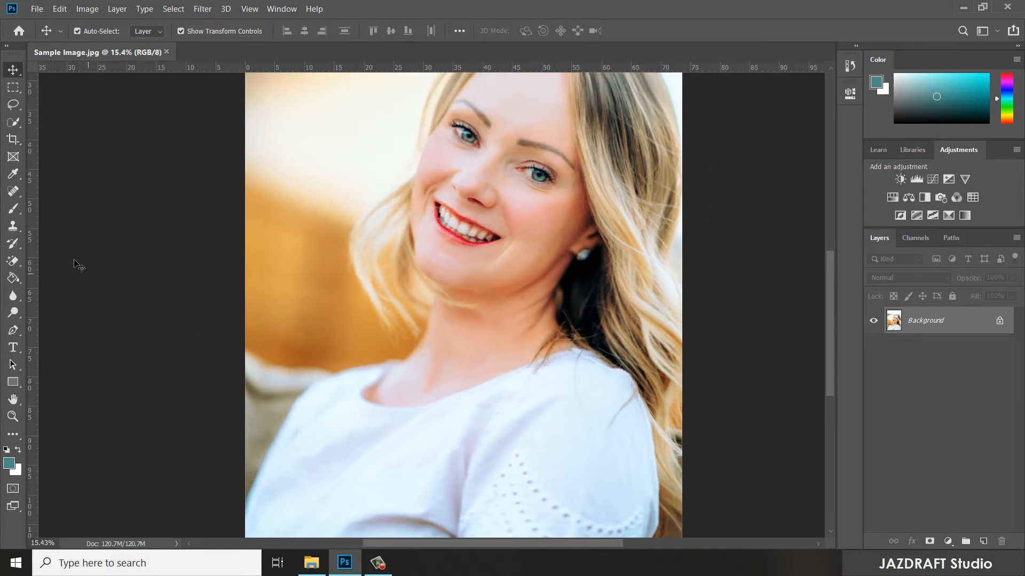
{"action": "left_click", "coordinate": [14, 332]}
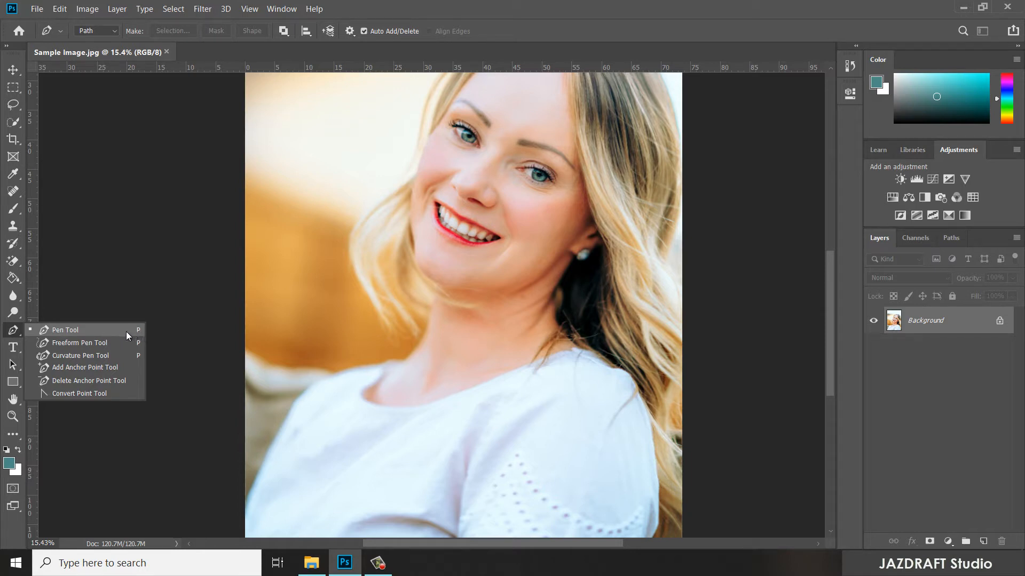
{"action": "left_click", "coordinate": [59, 330]}
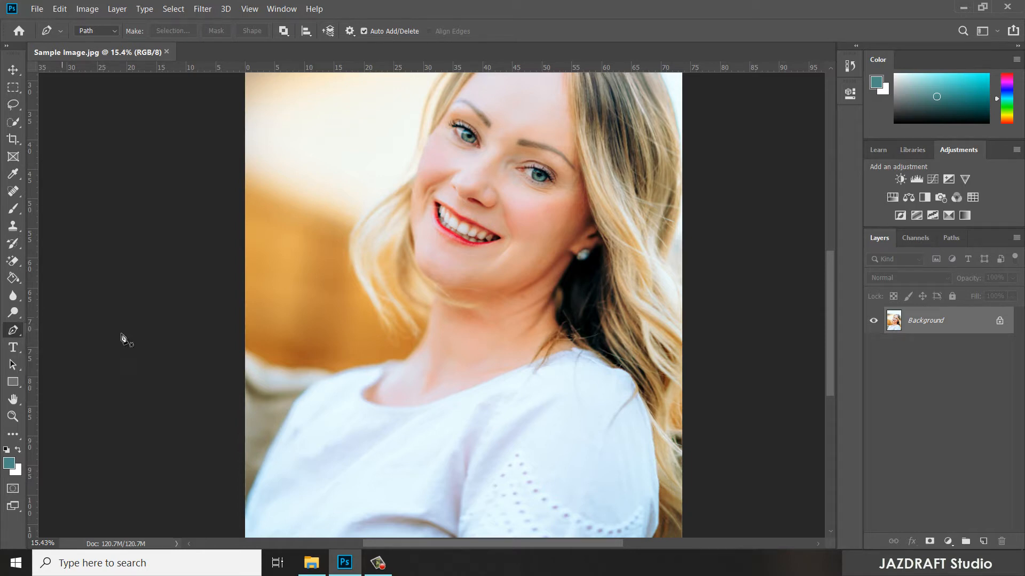
{"action": "left_click", "coordinate": [244, 513]}
{"action": "left_click_drag", "start_coordinate": [319, 379], "coordinate": [350, 372]}
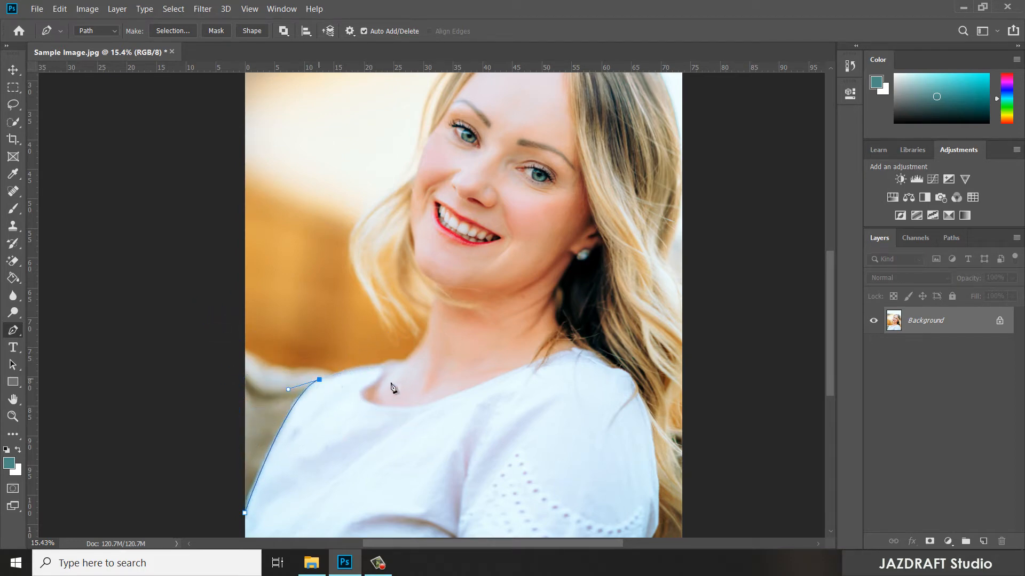
{"action": "left_click_drag", "start_coordinate": [405, 363], "coordinate": [432, 369]}
{"action": "left_click", "coordinate": [405, 362], "text": "alt"}
- Continue the path up the neck, around the loose hair tips, and up the outer edge of the left-hand curls
{"action": "left_click_drag", "start_coordinate": [428, 303], "coordinate": [420, 271]}
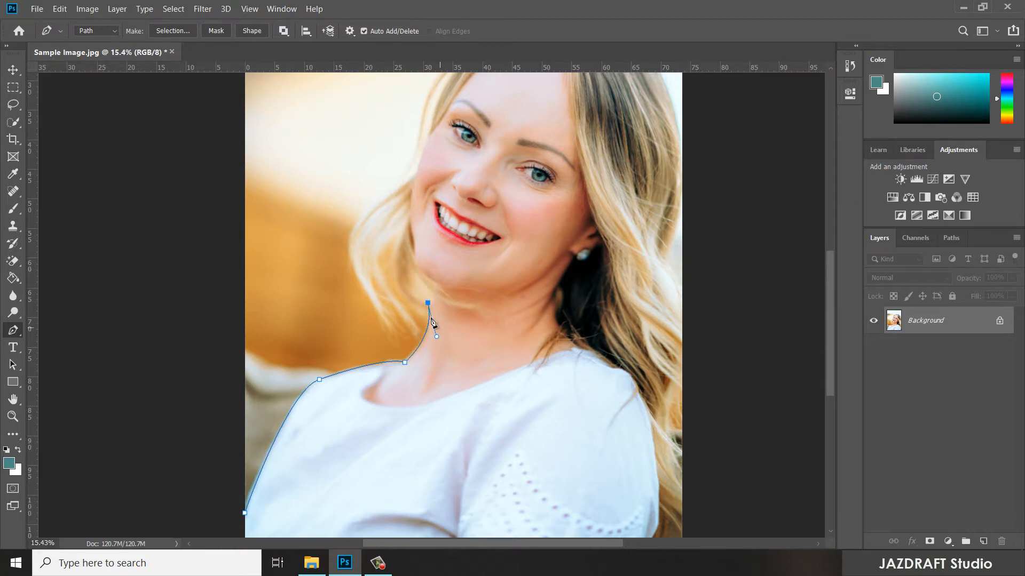
{"action": "key", "text": "ctrl+z"}
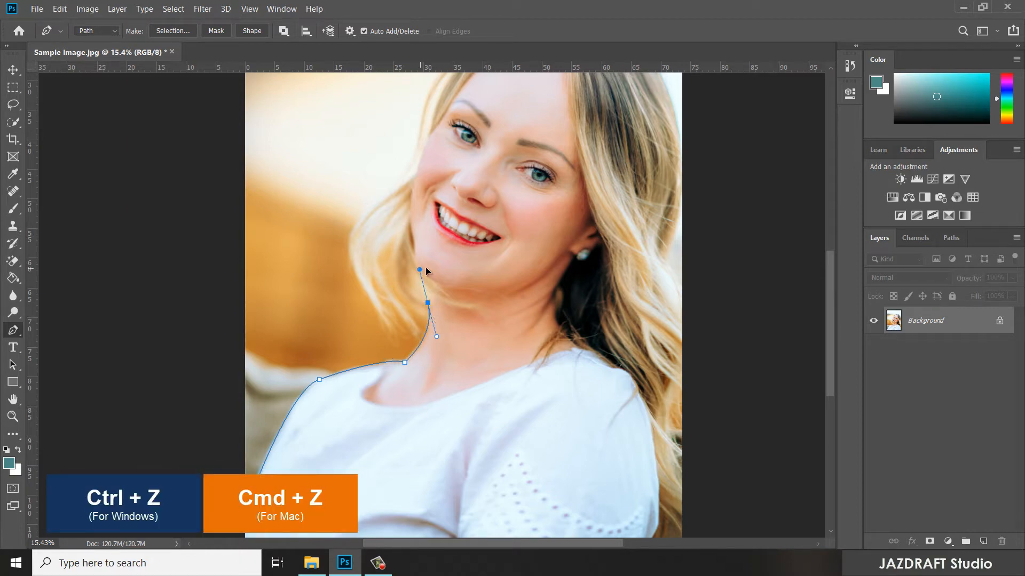
{"action": "left_click_drag", "start_coordinate": [420, 270], "coordinate": [425, 295]}
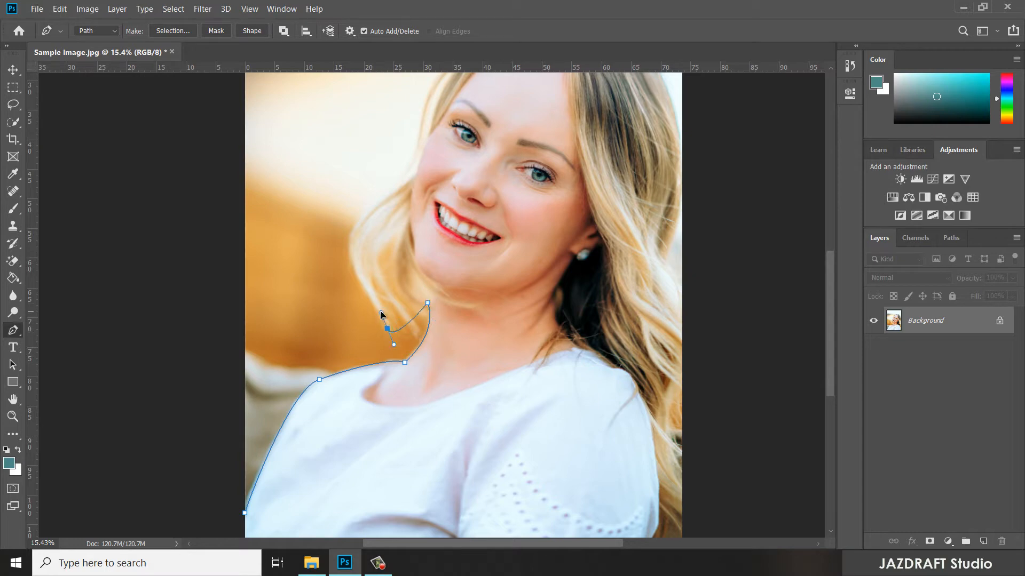
{"action": "mouse_move", "coordinate": [372, 307]}
{"action": "left_mouse_down"}
{"action": "mouse_move", "coordinate": [364, 287]}
{"action": "mouse_move", "coordinate": [370, 300]}
{"action": "left_mouse_up"}
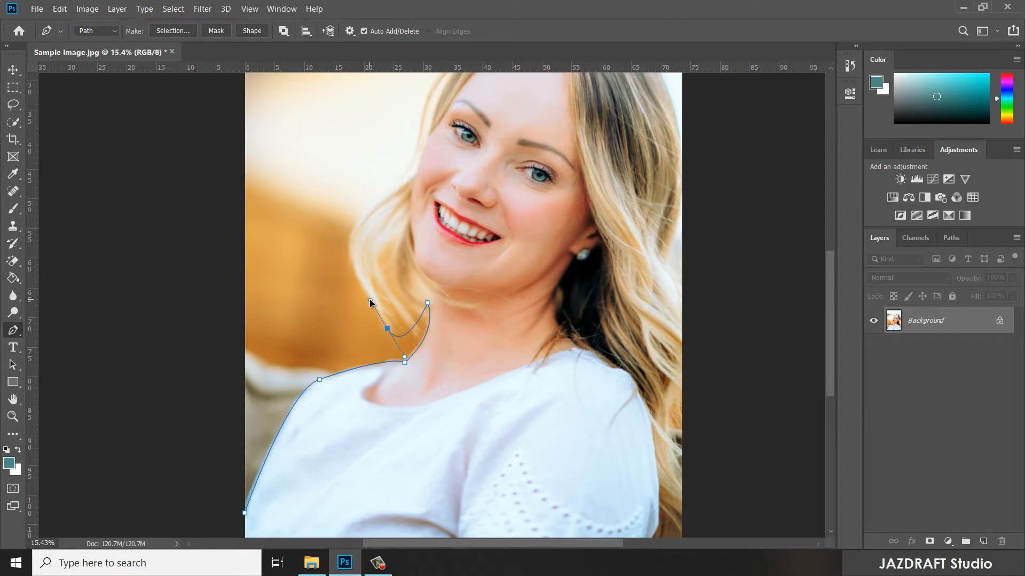
{"action": "left_click", "coordinate": [387, 329], "text": "alt"}
{"action": "left_click_drag", "start_coordinate": [370, 209], "coordinate": [427, 177]}
{"action": "left_click", "coordinate": [370, 209], "text": "alt"}
- Trace the hair outline past the temple, over the crown, and down to the photo's right edge with curved path segments
{"action": "scroll", "coordinate": [462, 168], "scroll_direction": "up", "scroll_amount": 2}
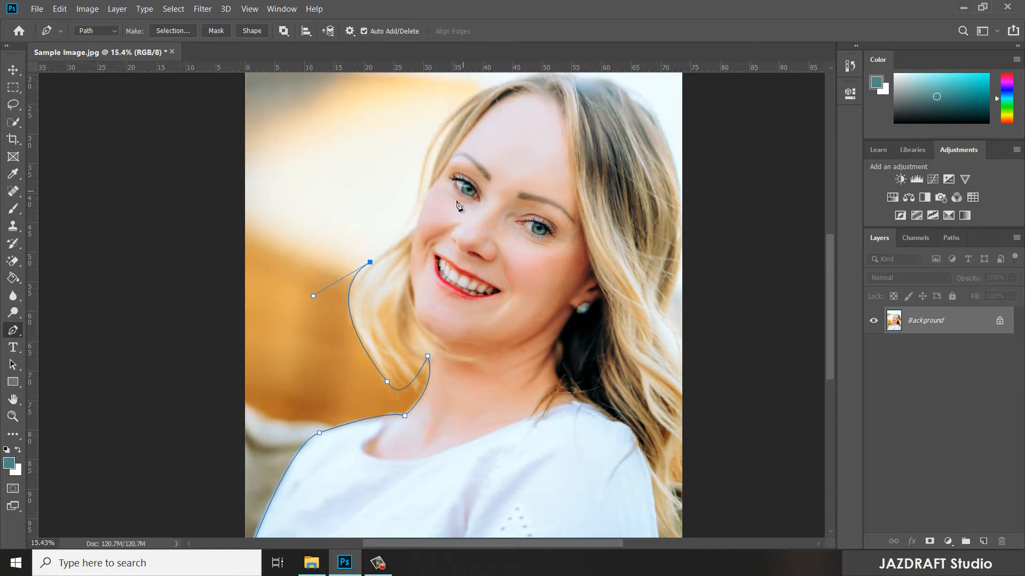
{"action": "left_click_drag", "start_coordinate": [420, 181], "coordinate": [416, 131]}
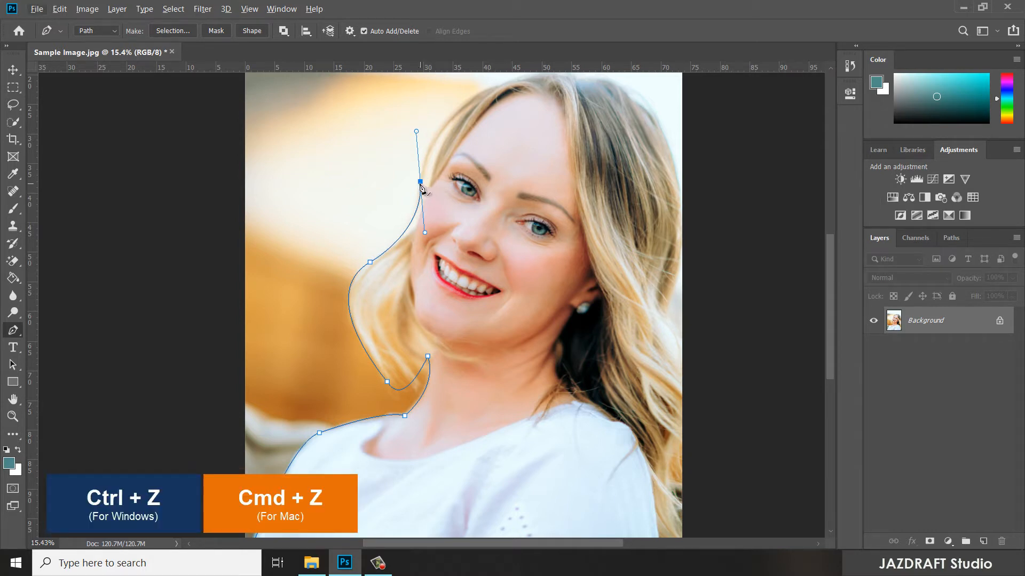
{"action": "scroll", "coordinate": [595, 188], "scroll_direction": "up", "scroll_amount": 2}
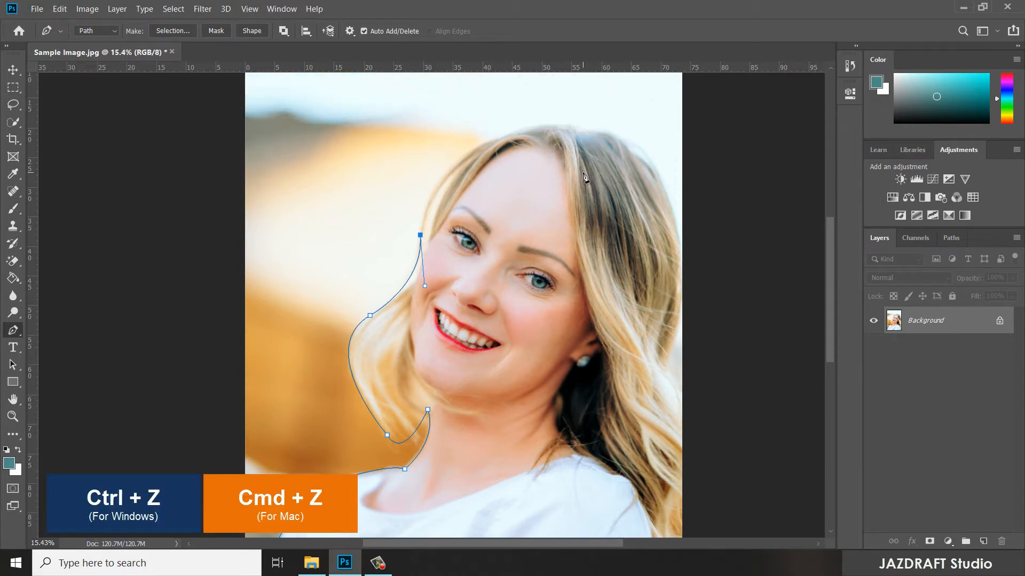
{"action": "left_click_drag", "start_coordinate": [581, 131], "coordinate": [726, 160]}
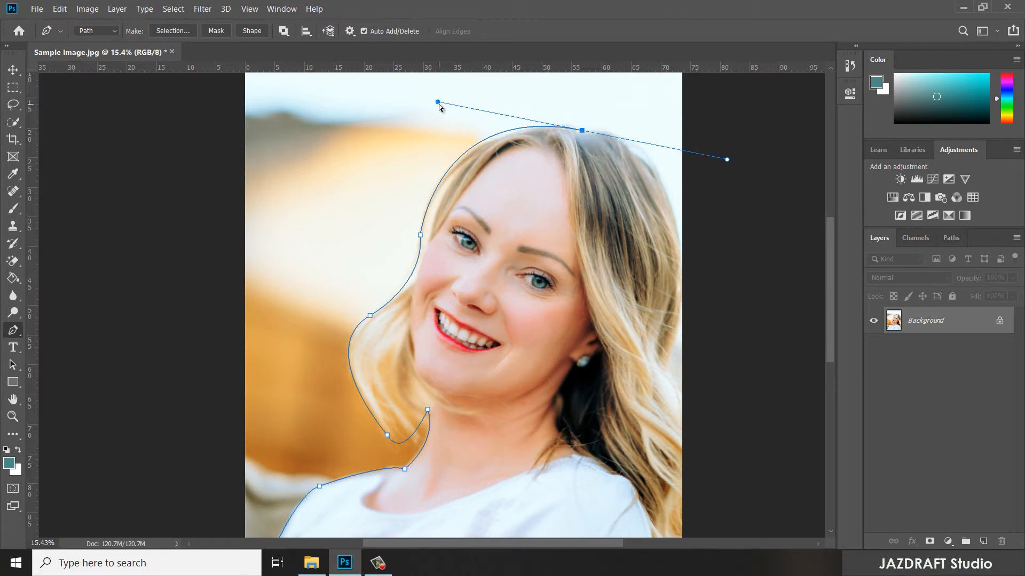
{"action": "left_click_drag", "start_coordinate": [437, 103], "coordinate": [445, 101]}
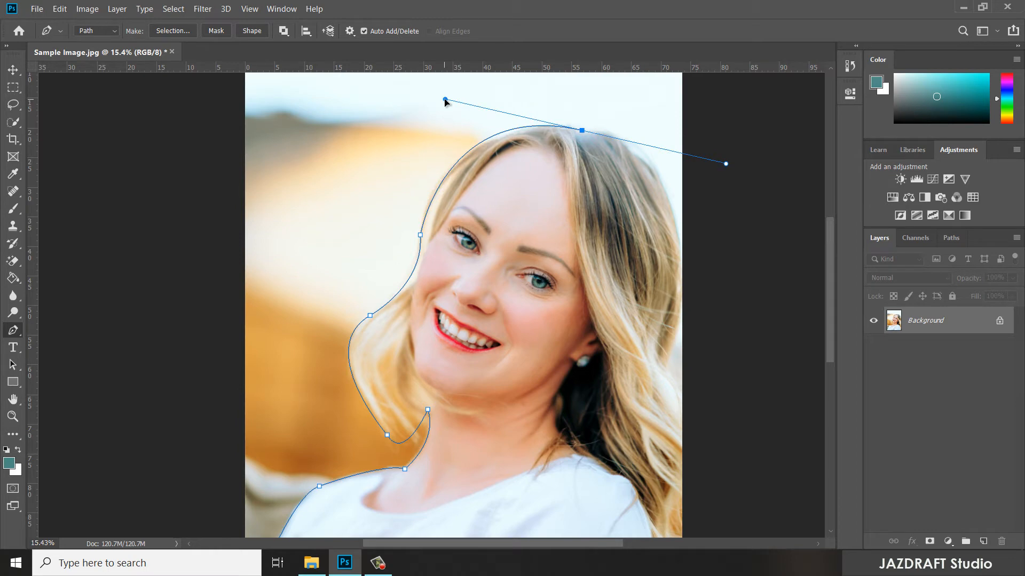
{"action": "left_click", "coordinate": [582, 131]}
{"action": "left_click_drag", "start_coordinate": [681, 262], "coordinate": [688, 399]}
{"action": "left_click", "coordinate": [681, 263]}
- Extend the path down the right side of the hair, curving around the background gaps along the photo's edge
{"action": "scroll", "coordinate": [694, 299], "scroll_direction": "down", "scroll_amount": 2}
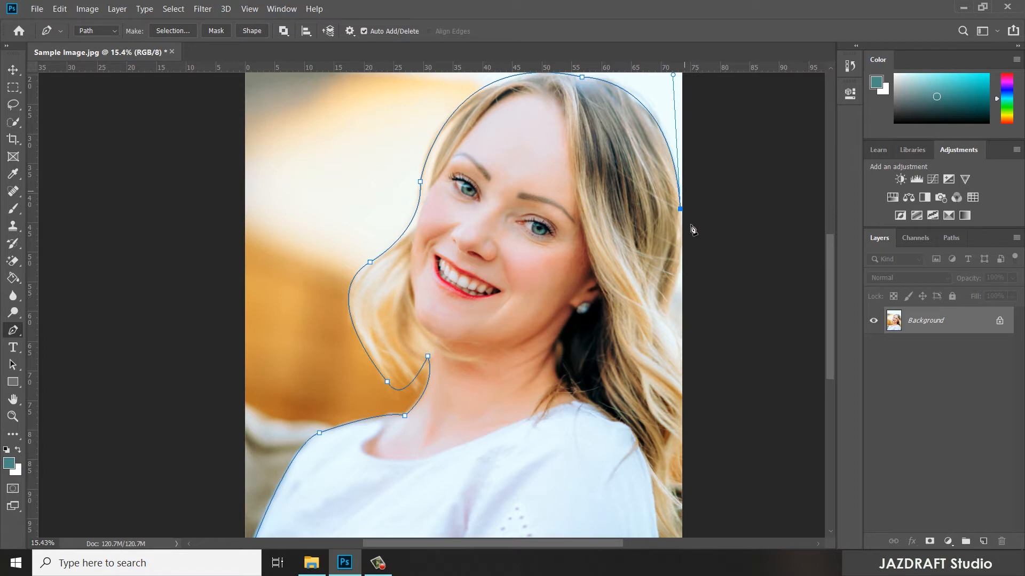
{"action": "left_click_drag", "start_coordinate": [670, 308], "coordinate": [660, 353]}
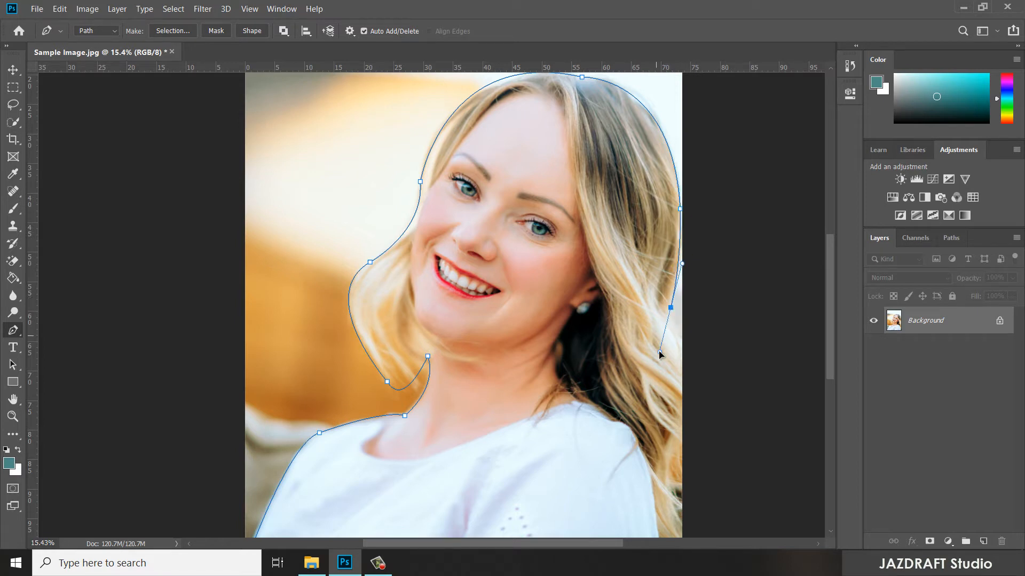
{"action": "left_click_drag", "start_coordinate": [692, 347], "coordinate": [715, 354]}
{"action": "left_click", "coordinate": [693, 347], "text": "alt"}
{"action": "scroll", "coordinate": [676, 510], "scroll_direction": "down", "scroll_amount": 2}
{"action": "left_click", "coordinate": [685, 396]}
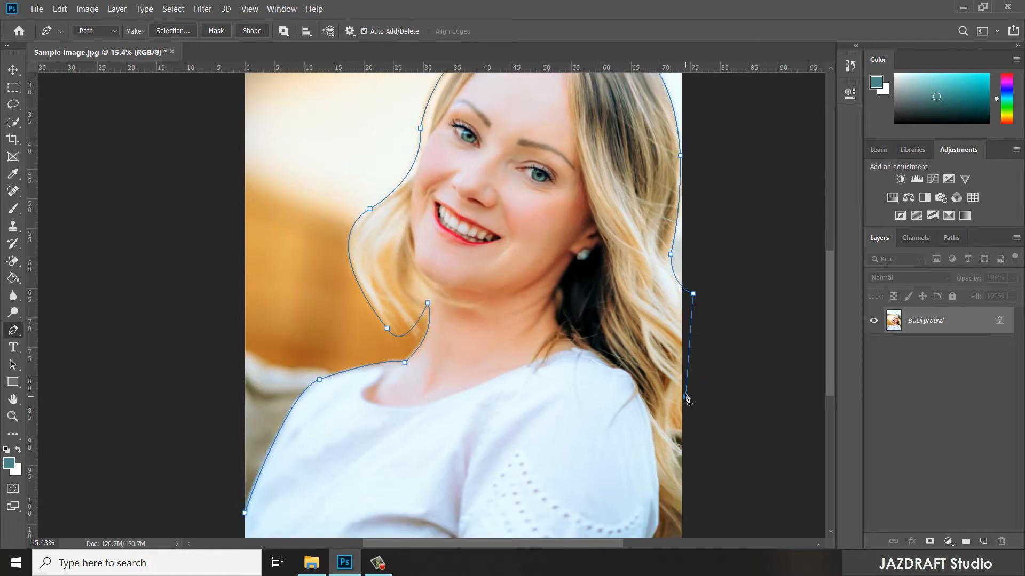
{"action": "left_click_drag", "start_coordinate": [684, 449], "coordinate": [727, 497]}
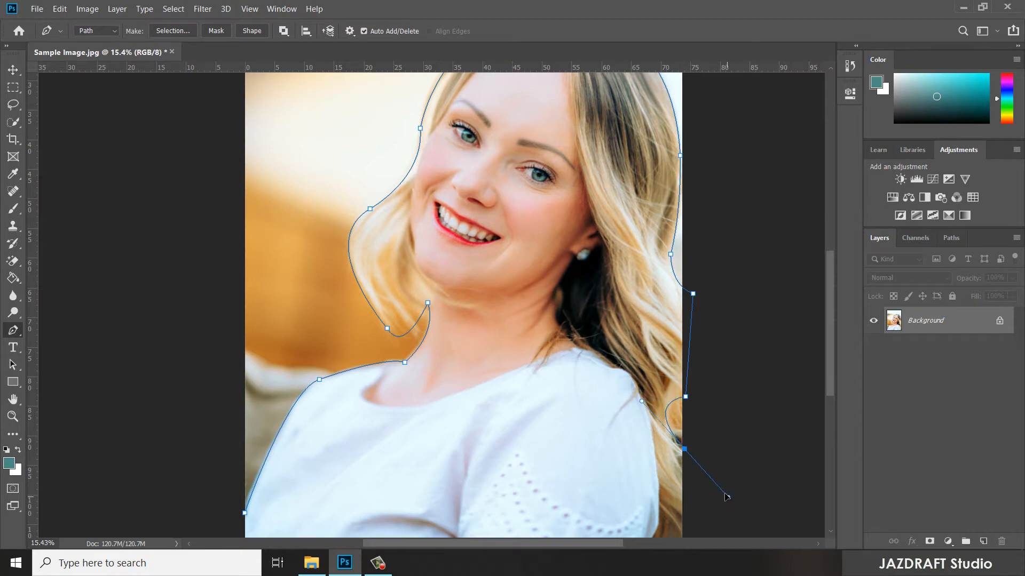
{"action": "left_click", "coordinate": [685, 449], "text": "alt"}
{"action": "scroll", "coordinate": [675, 494], "scroll_direction": "down", "scroll_amount": 3}
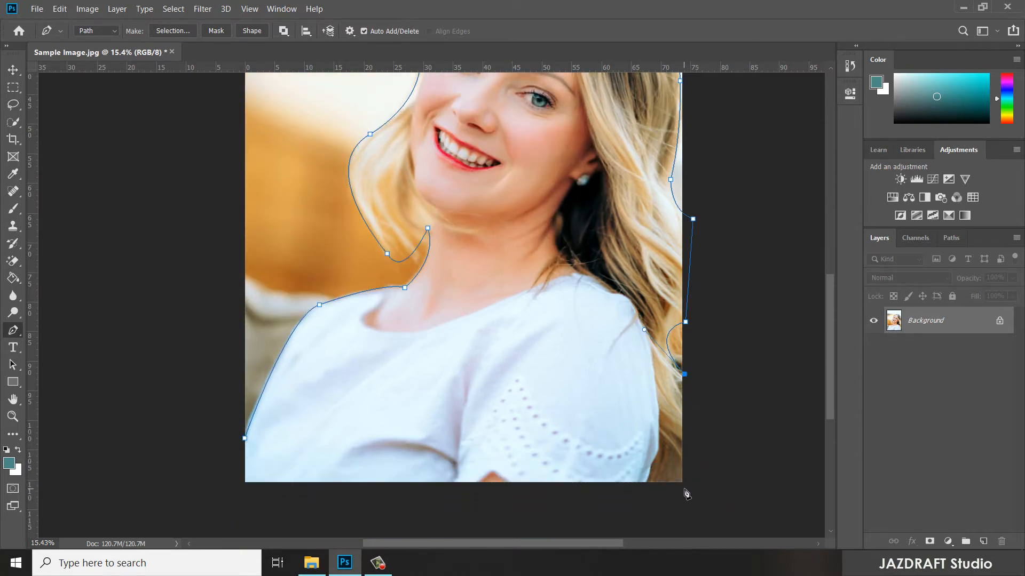
- Trace the lower-right hair gap, run the path beneath the photo's bottom edge, and close it at the starting point
{"action": "left_click_drag", "start_coordinate": [687, 487], "coordinate": [679, 510]}
{"action": "left_click", "coordinate": [685, 492]}
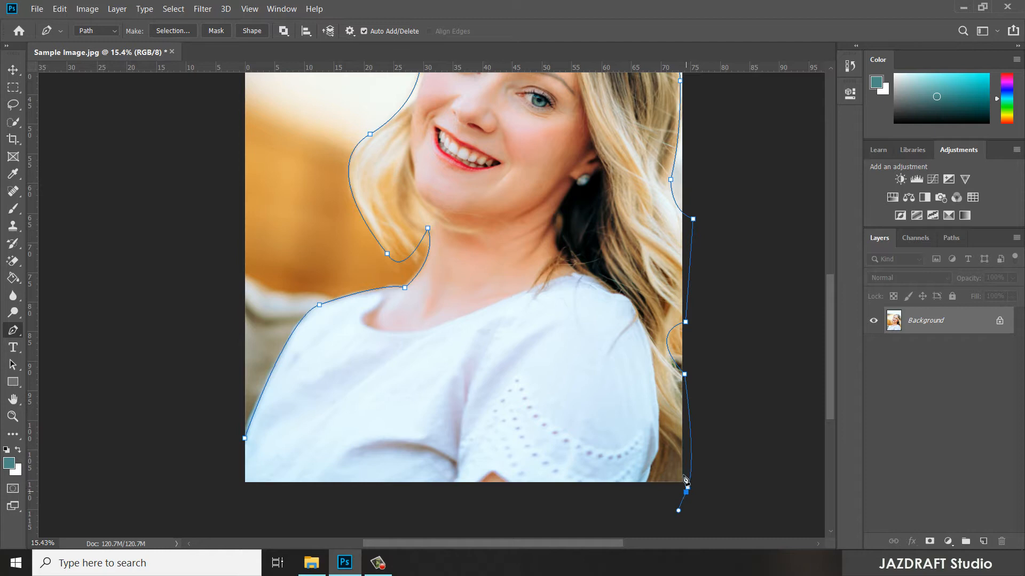
{"action": "left_click_drag", "start_coordinate": [670, 450], "coordinate": [651, 436]}
{"action": "left_click", "coordinate": [670, 449], "text": "alt"}
{"action": "left_click_drag", "start_coordinate": [630, 507], "coordinate": [606, 521]}
{"action": "left_click_drag", "start_coordinate": [222, 495], "coordinate": [230, 457]}
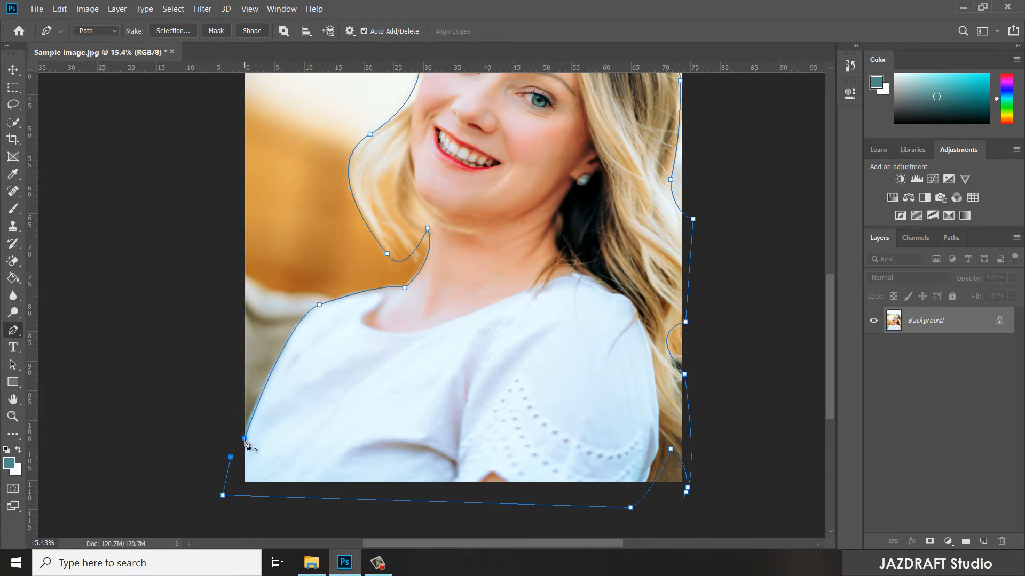
{"action": "left_click", "coordinate": [245, 439]}
- Load the Work Path as a selection and copy the selected woman from the Background to a new layer
{"action": "key", "text": "ctrl+0"}
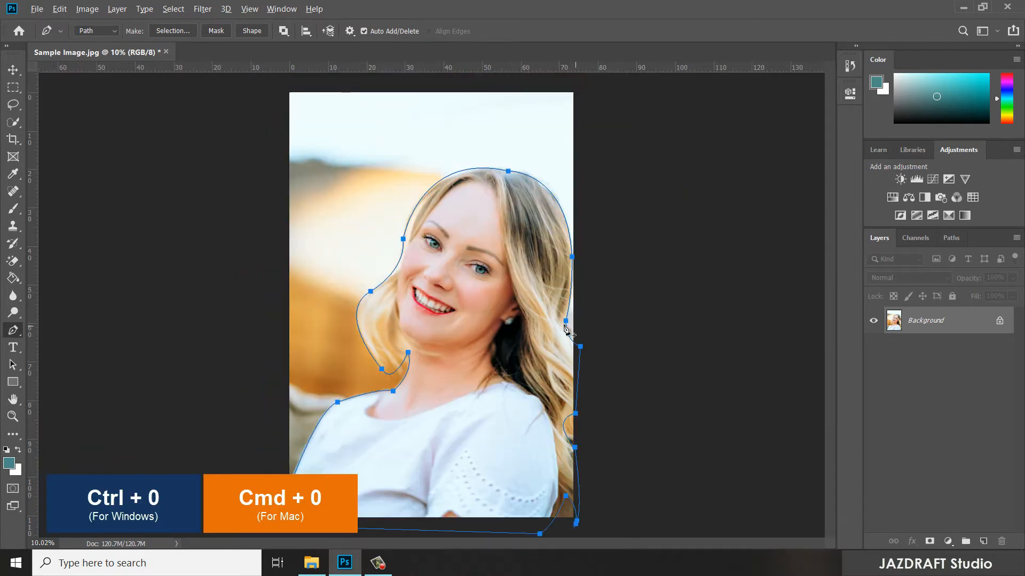
{"action": "scroll", "coordinate": [578, 330], "scroll_direction": "up", "scroll_amount": 1}
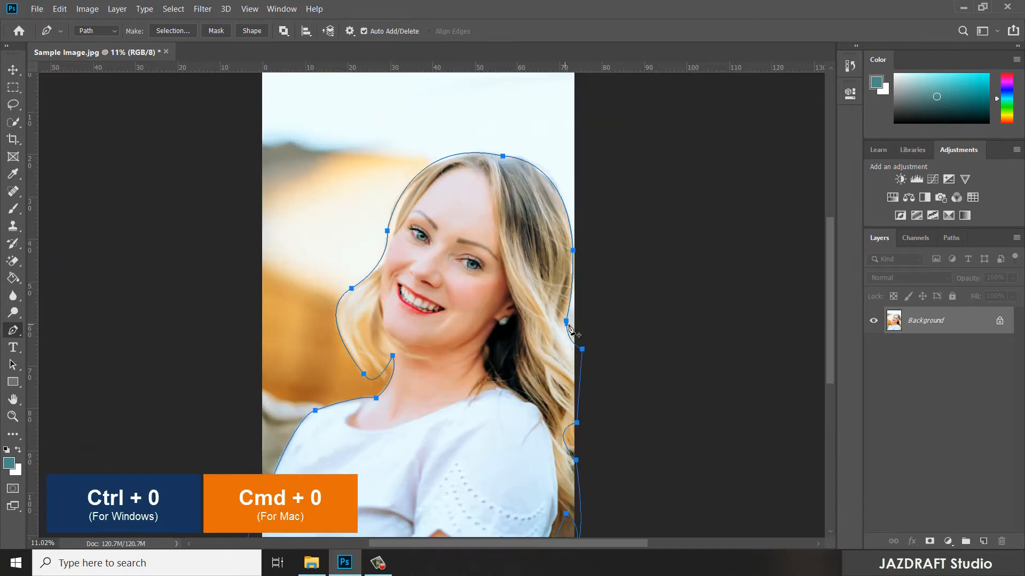
{"action": "left_click", "coordinate": [951, 239]}
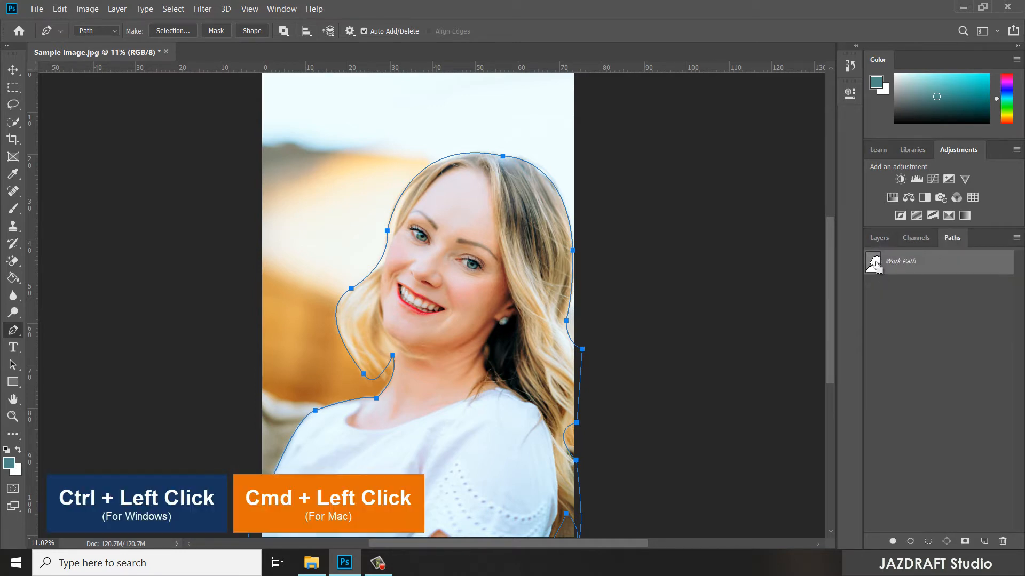
{"action": "left_click", "coordinate": [875, 265], "text": "ctrl"}
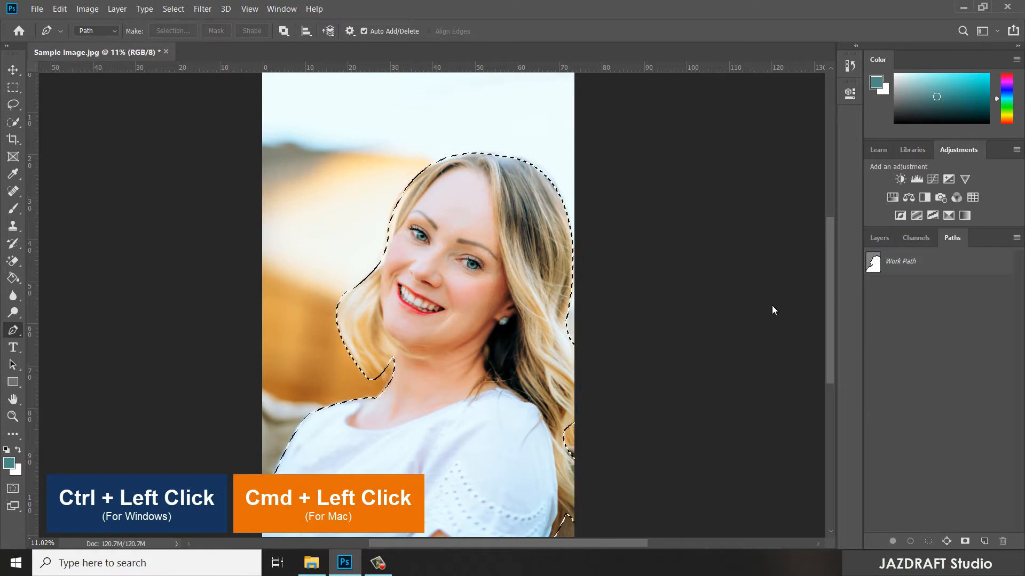
{"action": "left_click", "coordinate": [880, 238]}
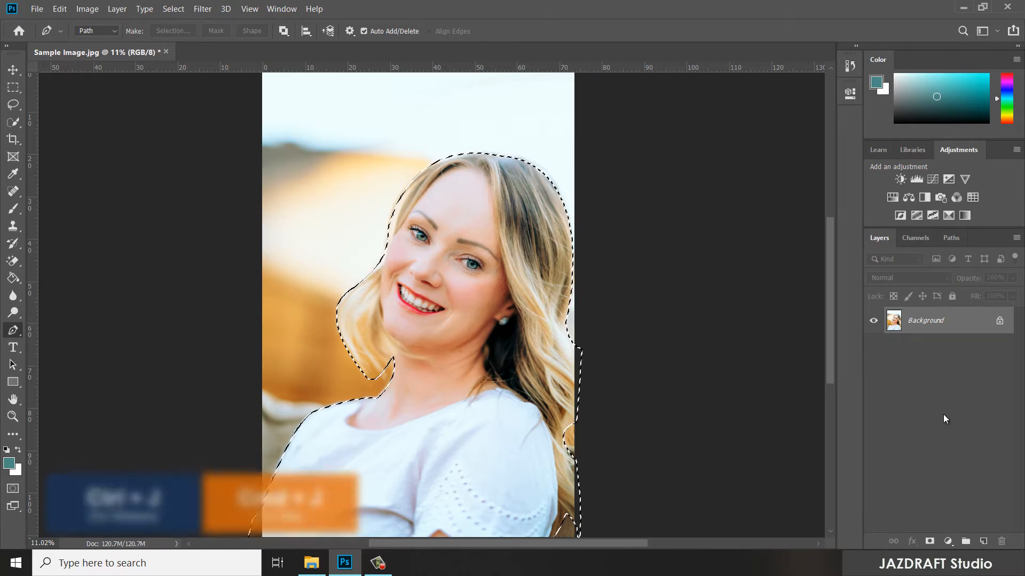
{"action": "key", "text": "ctrl+j"}
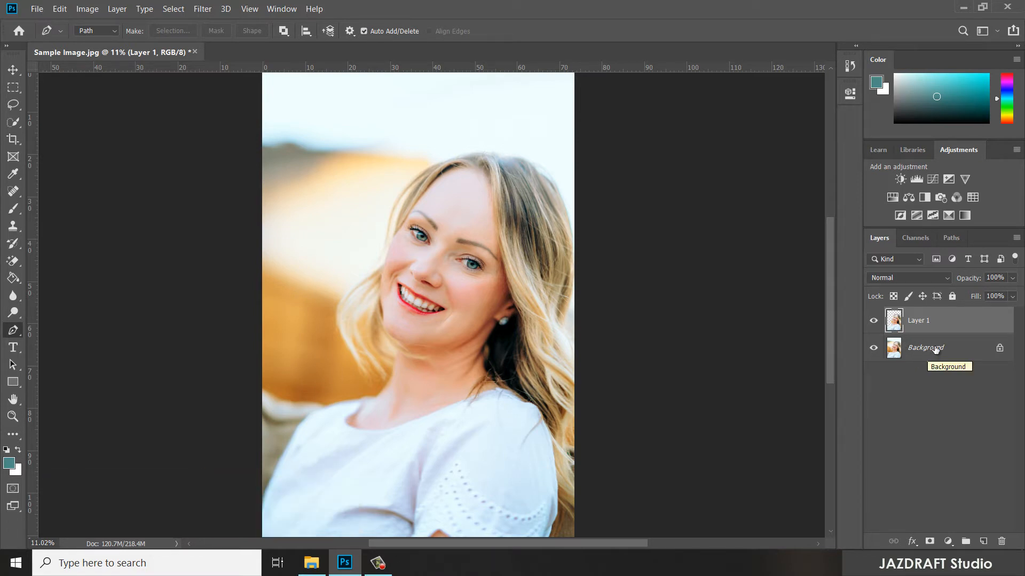
- Check the cutout by hiding and reshowing the Background, and add a new empty layer directly above the Background
{"action": "left_click", "coordinate": [955, 357]}
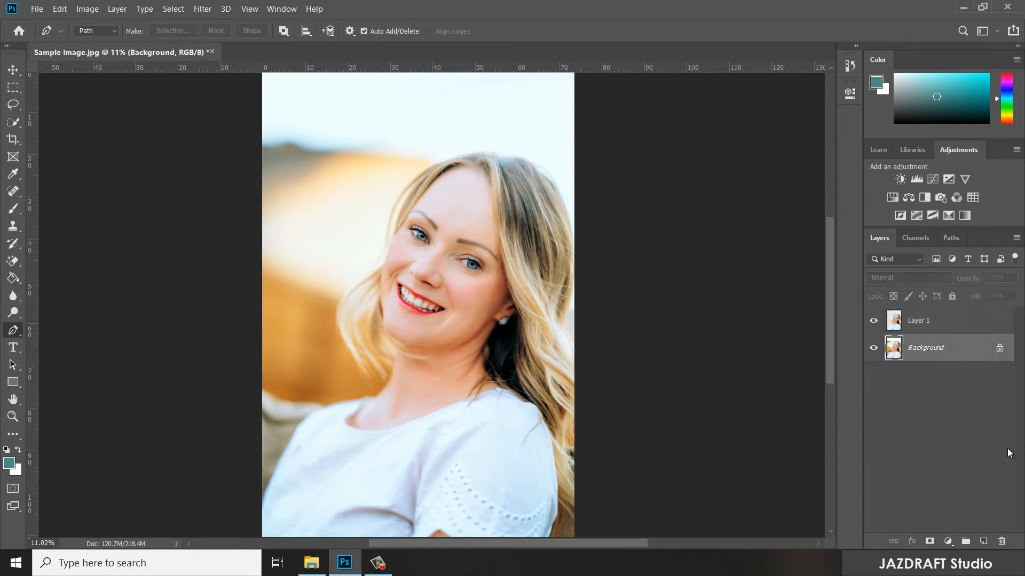
{"action": "left_click", "coordinate": [872, 350]}
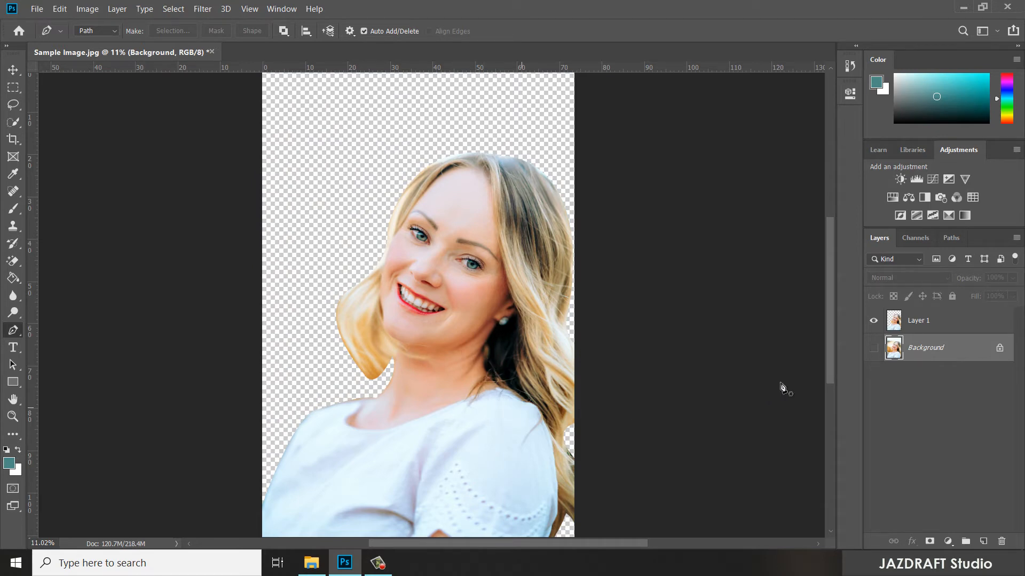
{"action": "left_click", "coordinate": [874, 348]}
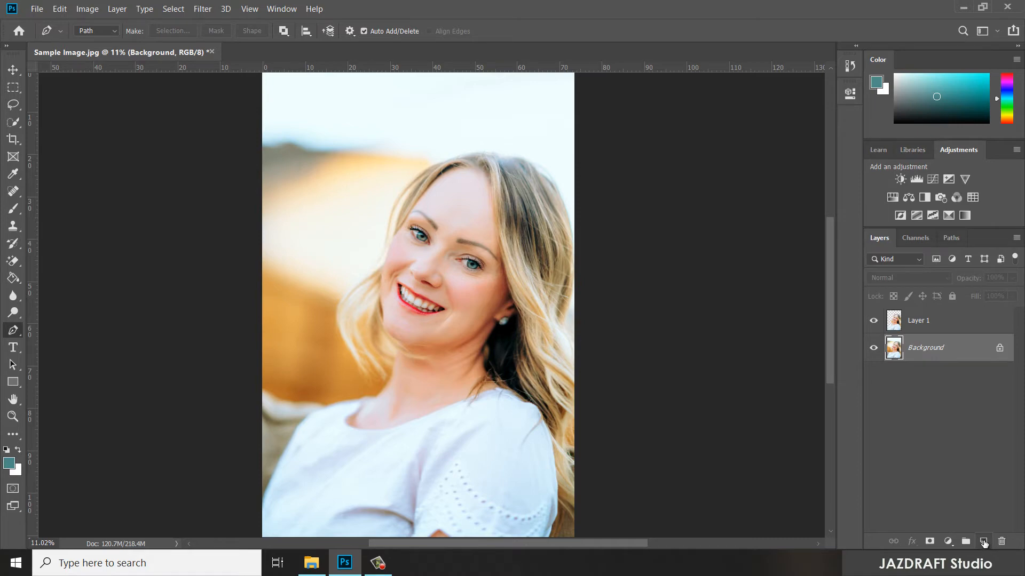
{"action": "left_click", "coordinate": [983, 543]}
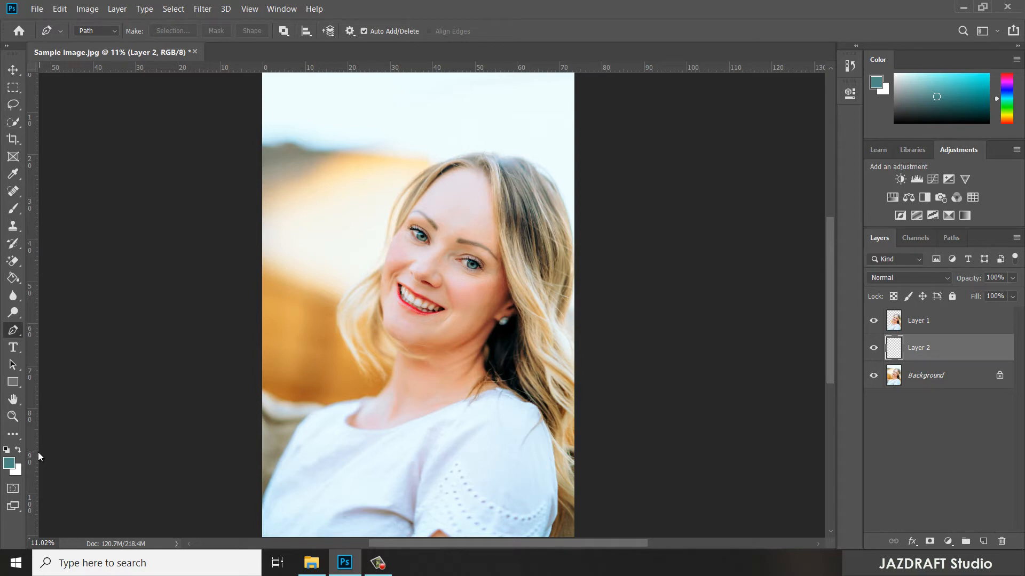
- Set the foreground color to dark teal, hex 004644
{"action": "left_click", "coordinate": [9, 464]}
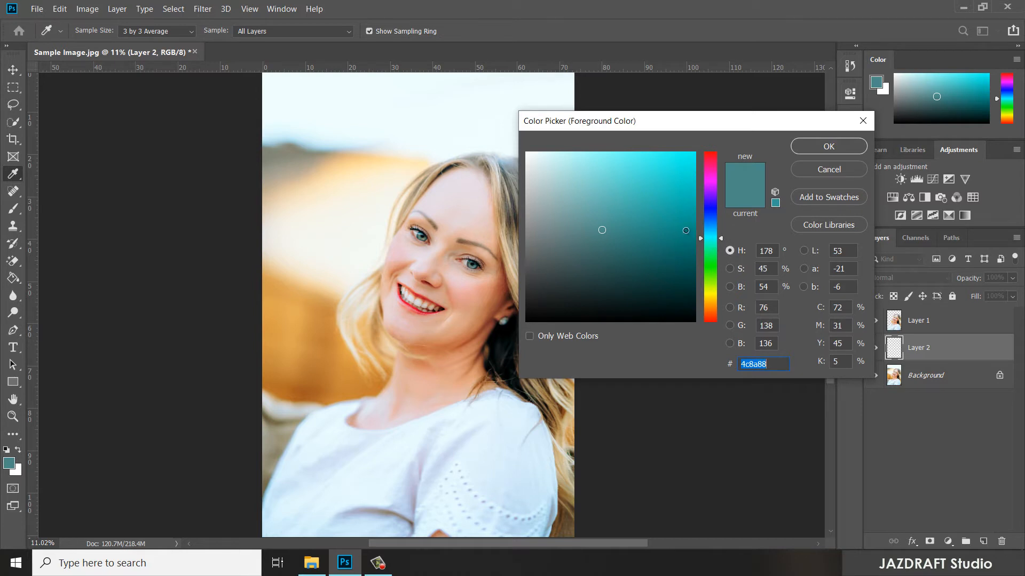
{"action": "left_click", "coordinate": [696, 228]}
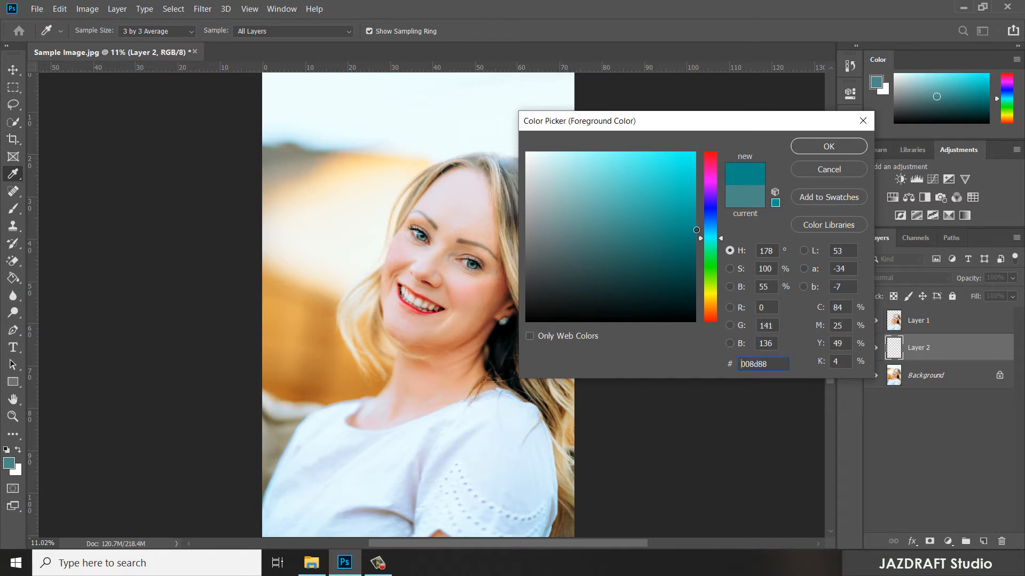
{"action": "left_click_drag", "start_coordinate": [696, 230], "coordinate": [693, 244]}
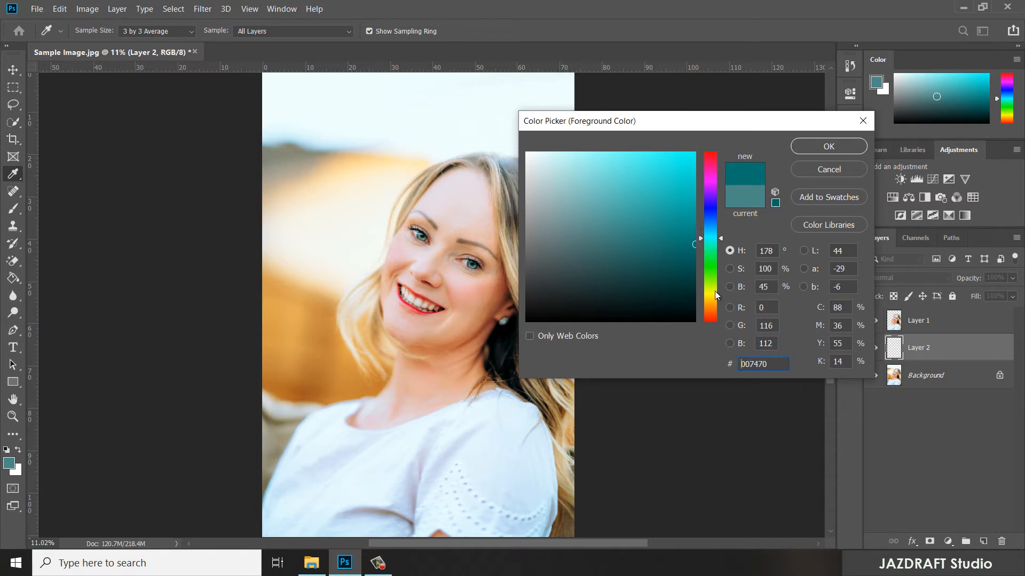
{"action": "double_click", "coordinate": [777, 363]}
{"action": "type", "text": "00"}
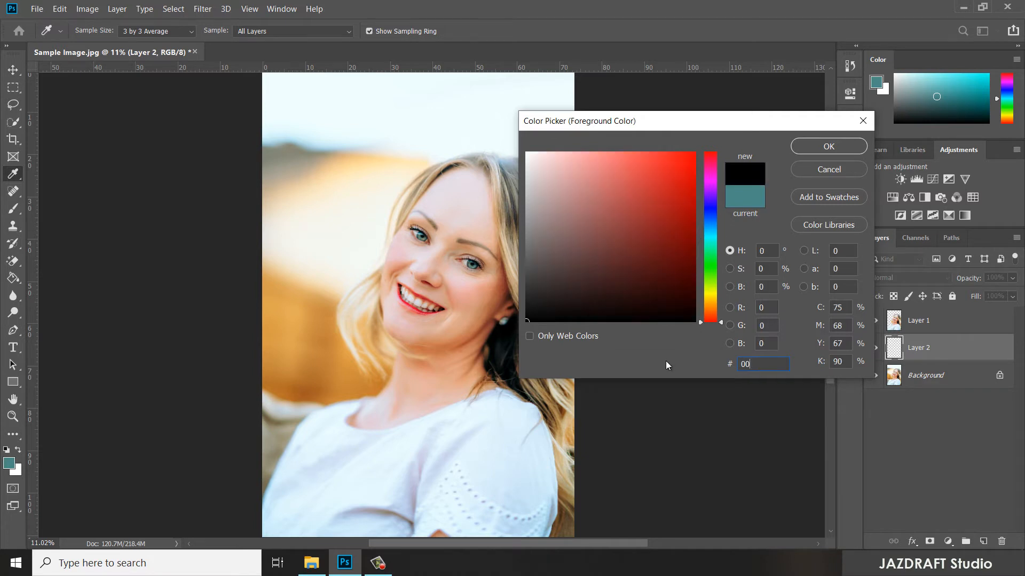
{"action": "type", "text": "4644"}
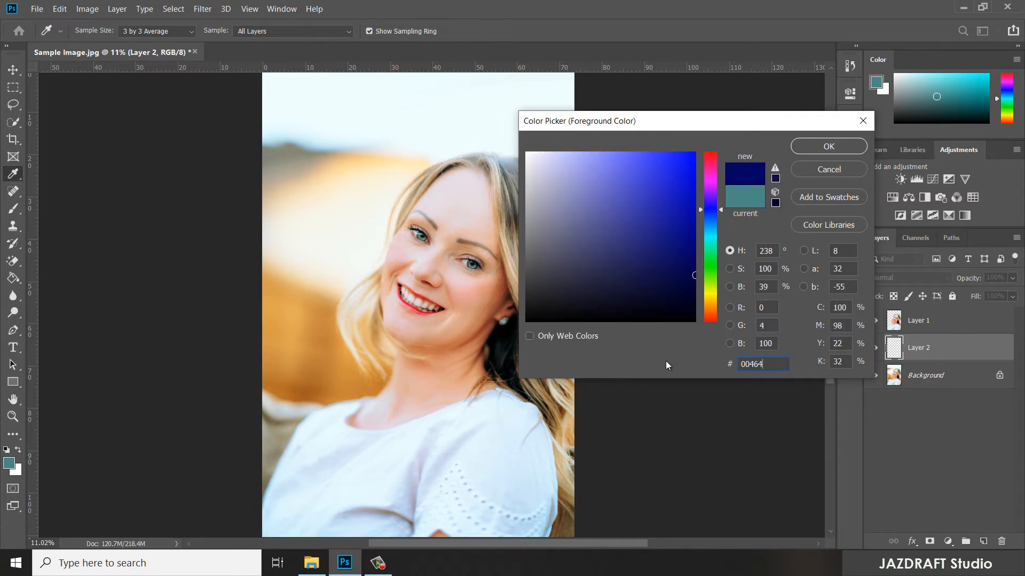
{"action": "left_click", "coordinate": [826, 146]}
{"action": "key", "text": "p"}
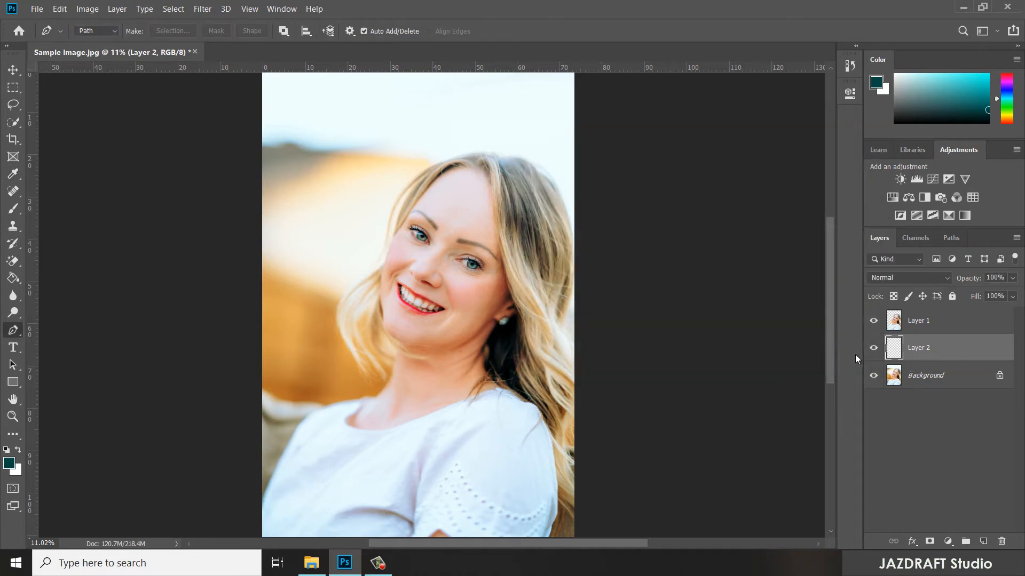
- Fill the empty Layer 2 with the dark teal foreground color using the Paint Bucket and hide the Background layer
{"action": "left_click", "coordinate": [18, 276]}
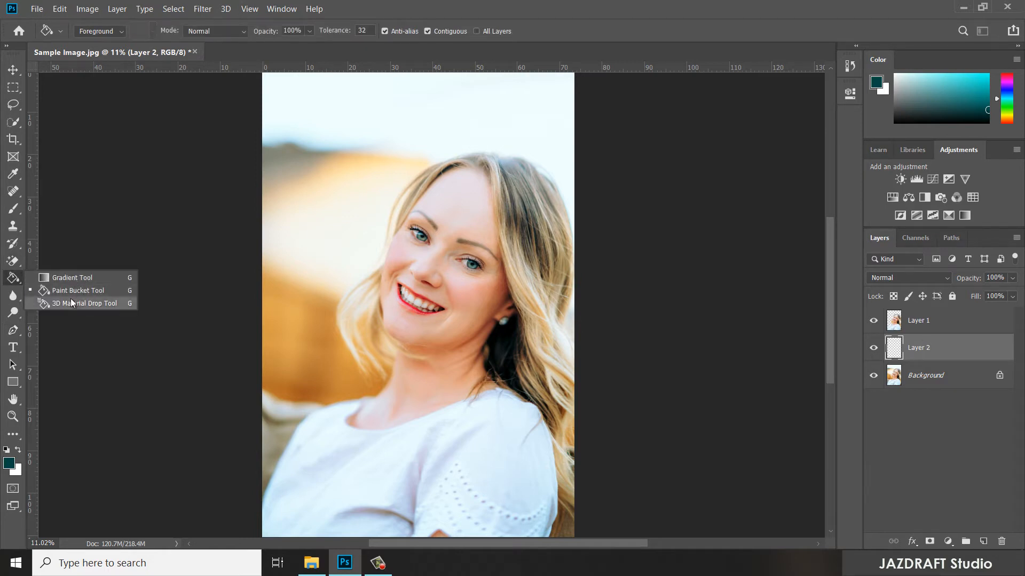
{"action": "left_click", "coordinate": [75, 292]}
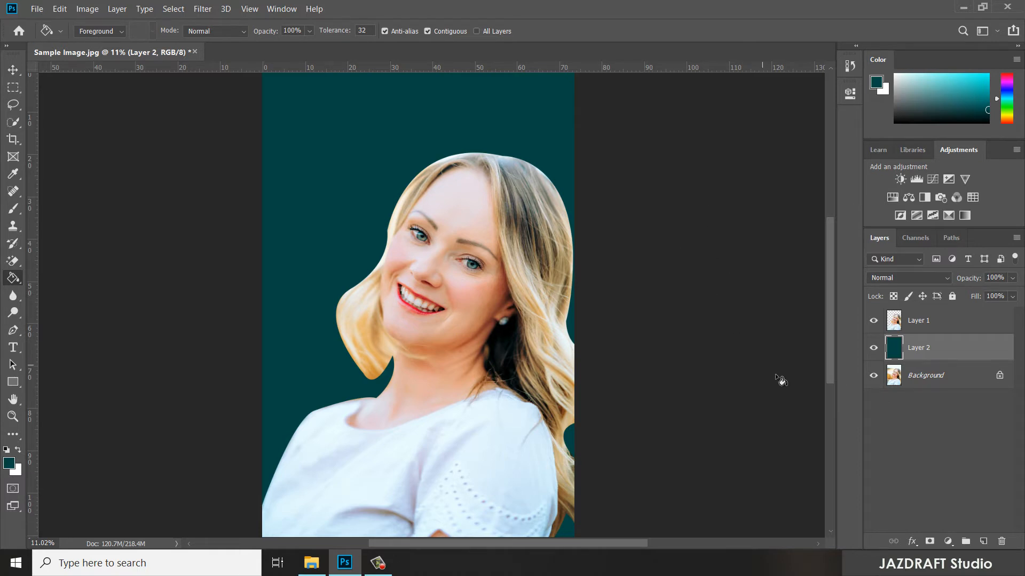
{"action": "left_click", "coordinate": [873, 376]}
- Select the dark areas of the woman on Layer 1 with Color Range set to Shadows
{"action": "left_click", "coordinate": [942, 320]}
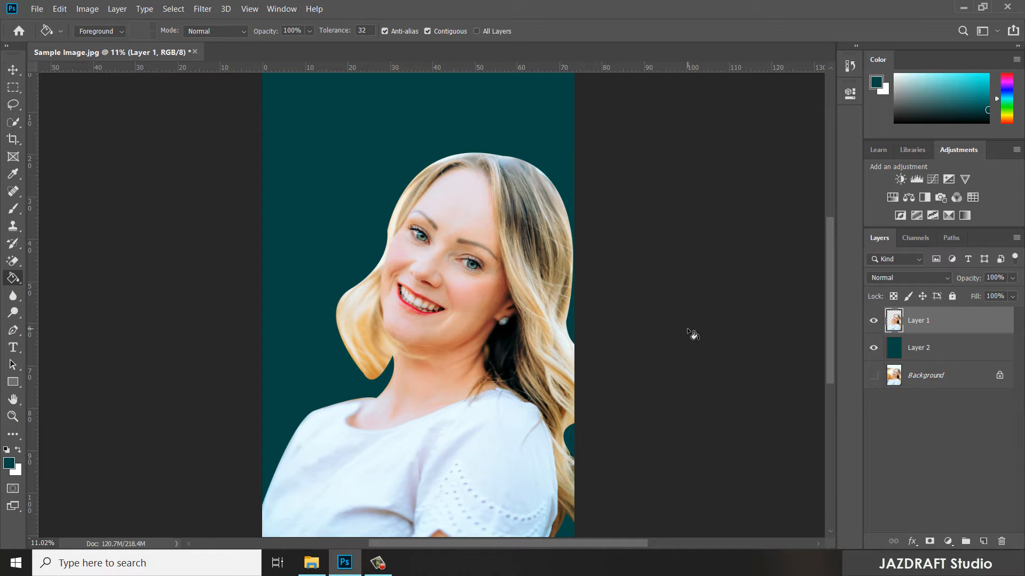
{"action": "key", "text": "v"}
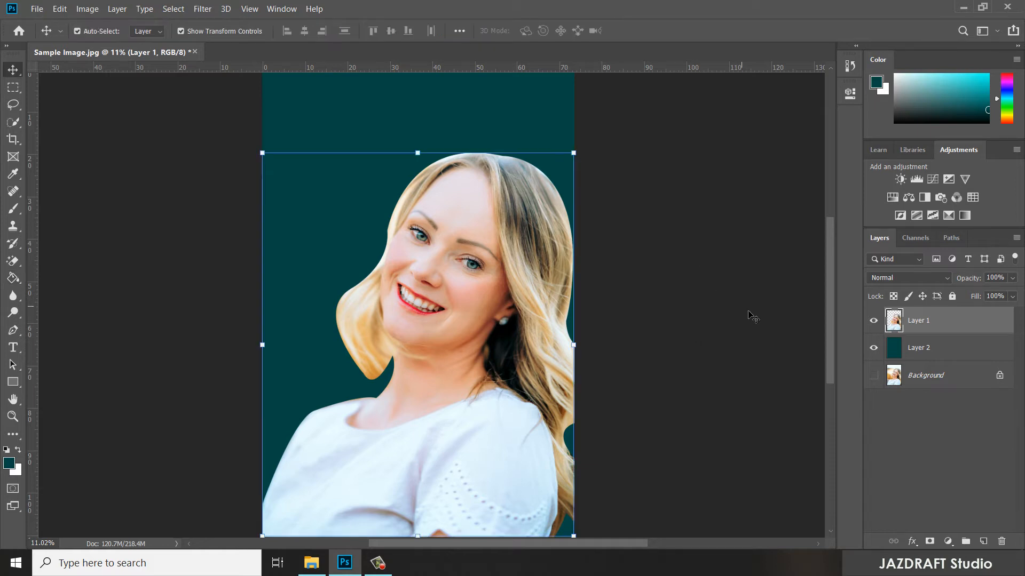
{"action": "left_click", "coordinate": [174, 9]}
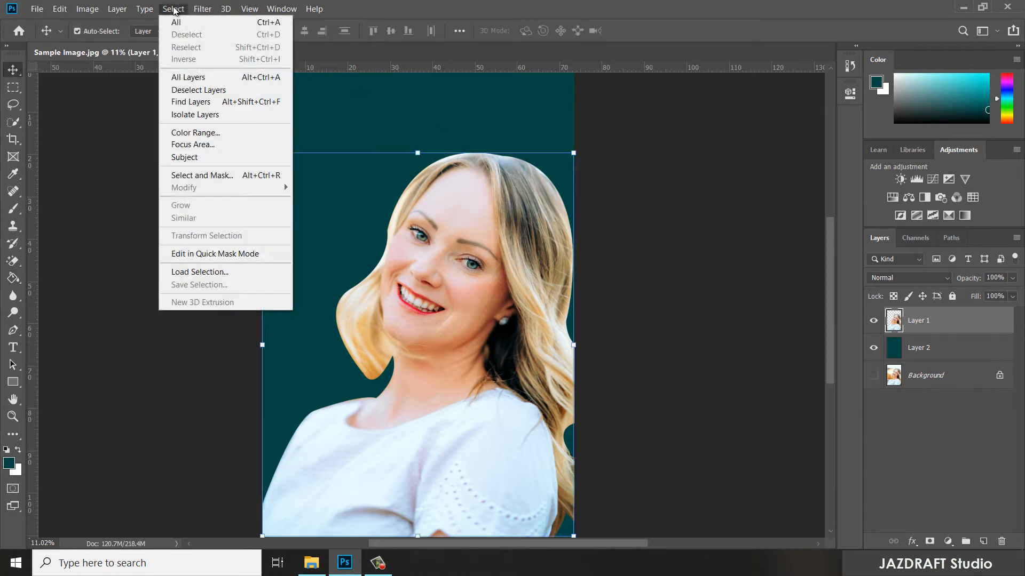
{"action": "left_click", "coordinate": [197, 135]}
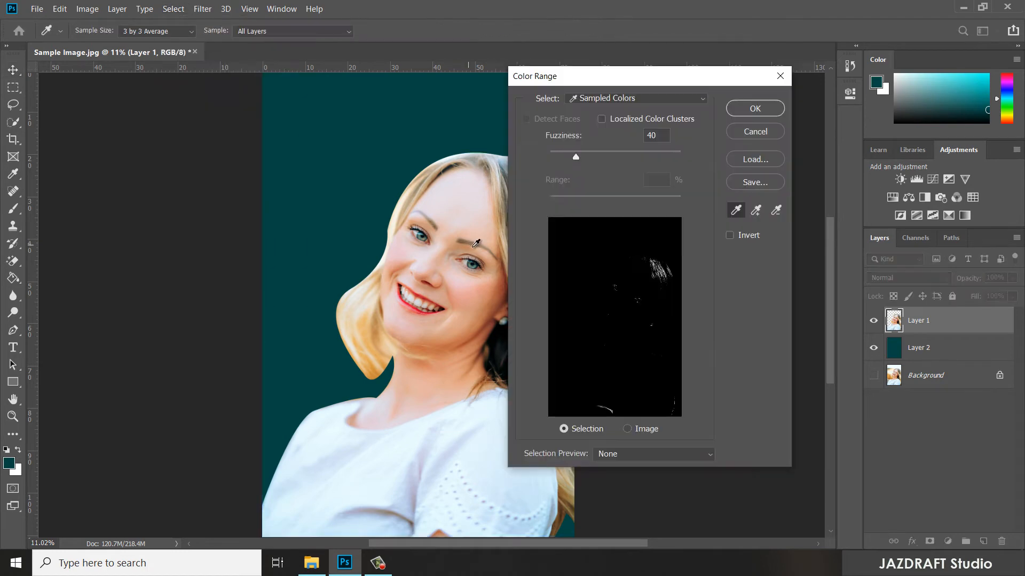
{"action": "left_click", "coordinate": [619, 100]}
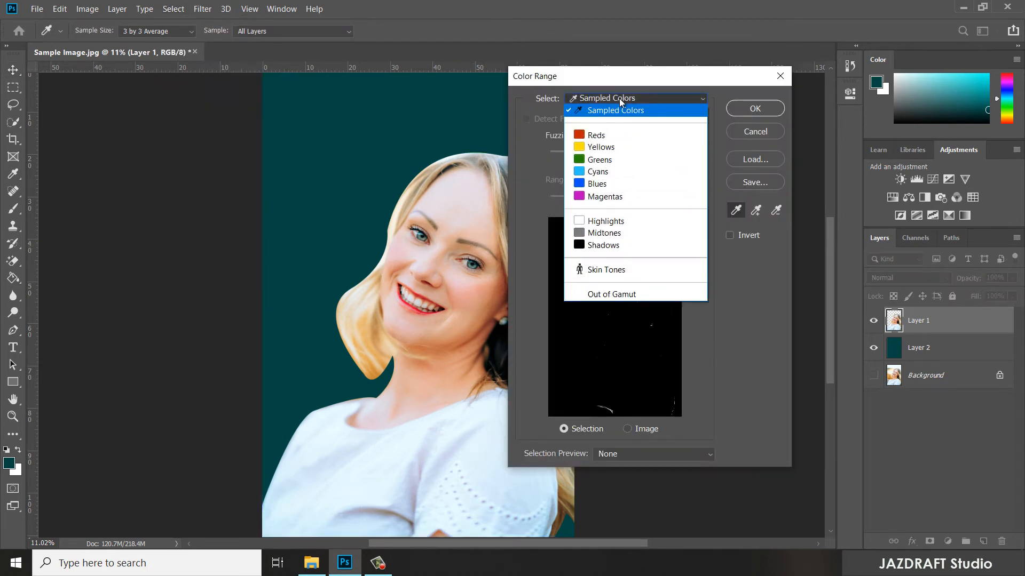
{"action": "key", "text": "Escape"}
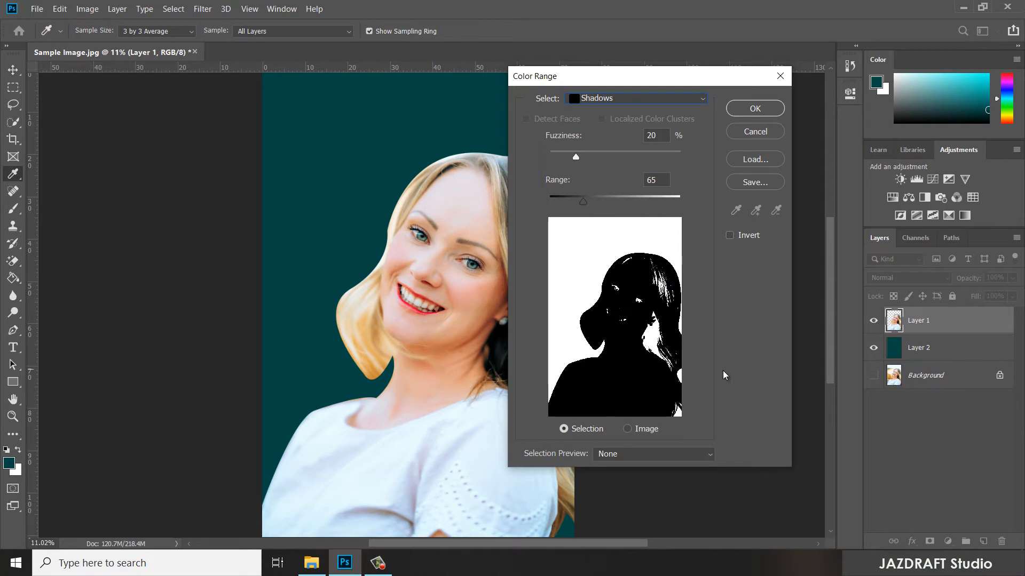
{"action": "left_click", "coordinate": [755, 109]}
{"action": "key", "text": "v"}
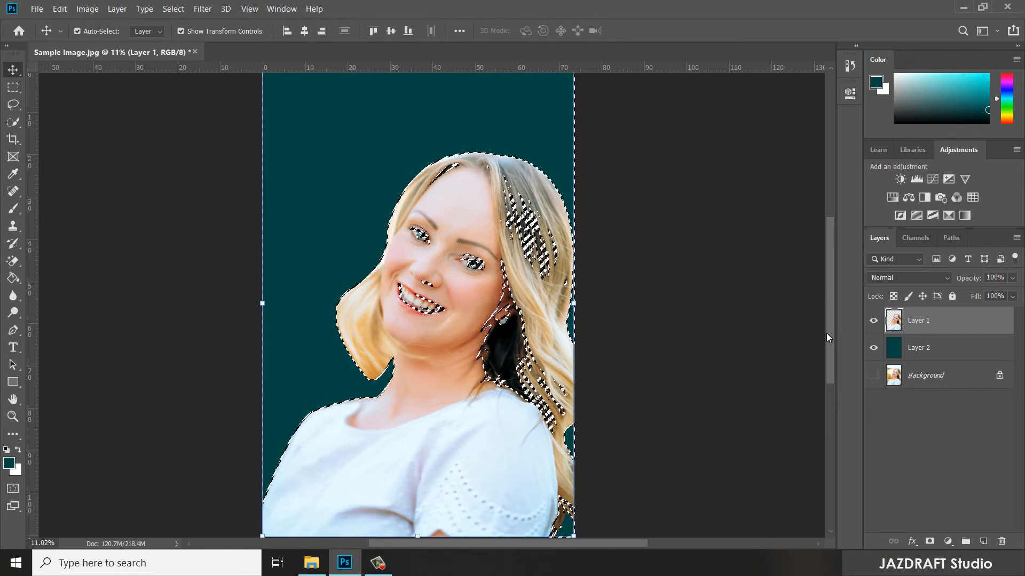
- Copy the selected shadow areas to a new layer and name it DARK
{"action": "key", "text": "ctrl+j"}
{"action": "double_click", "coordinate": [923, 321]}
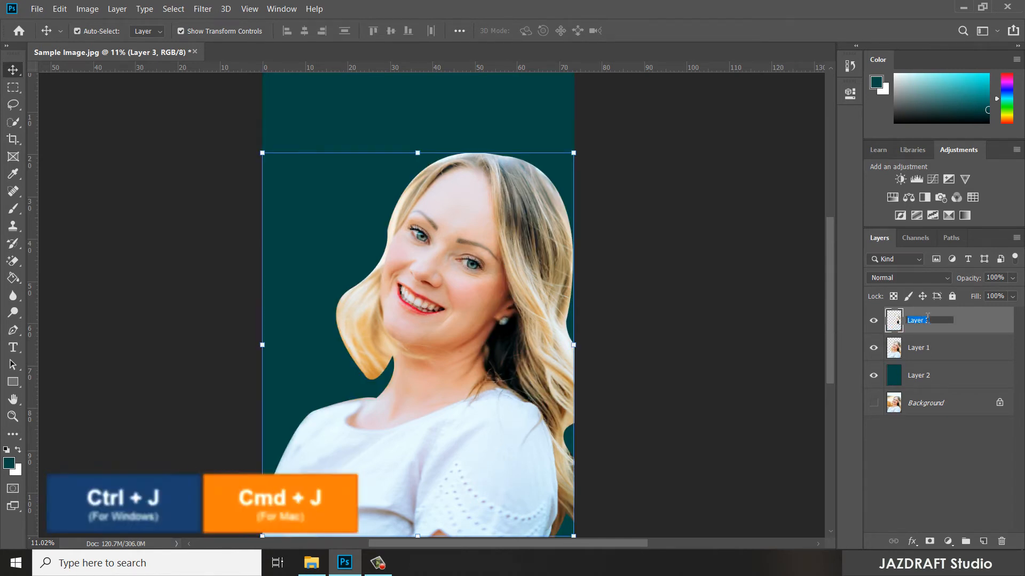
{"action": "type", "text": "S"}
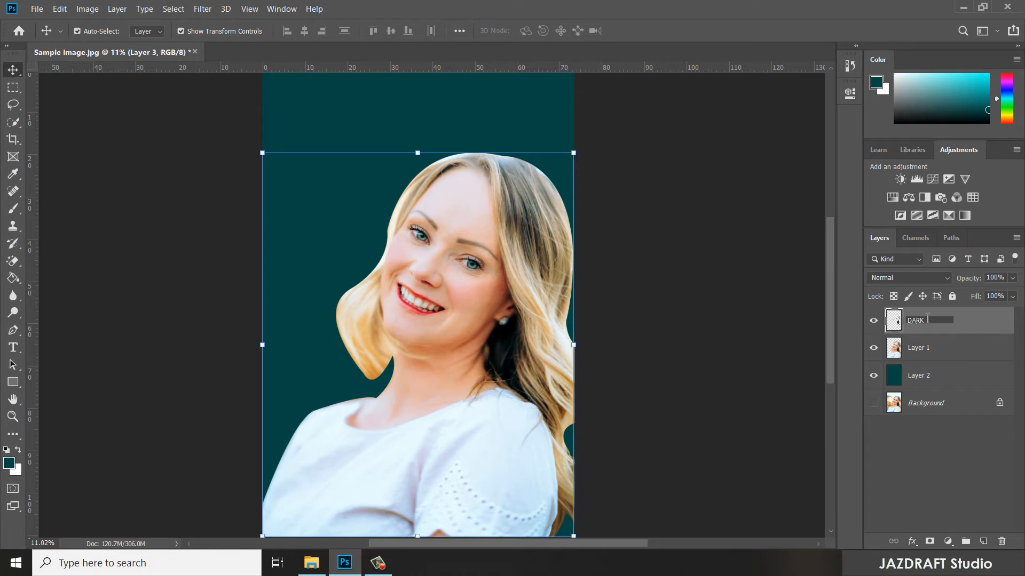
{"action": "key", "text": "Return"}
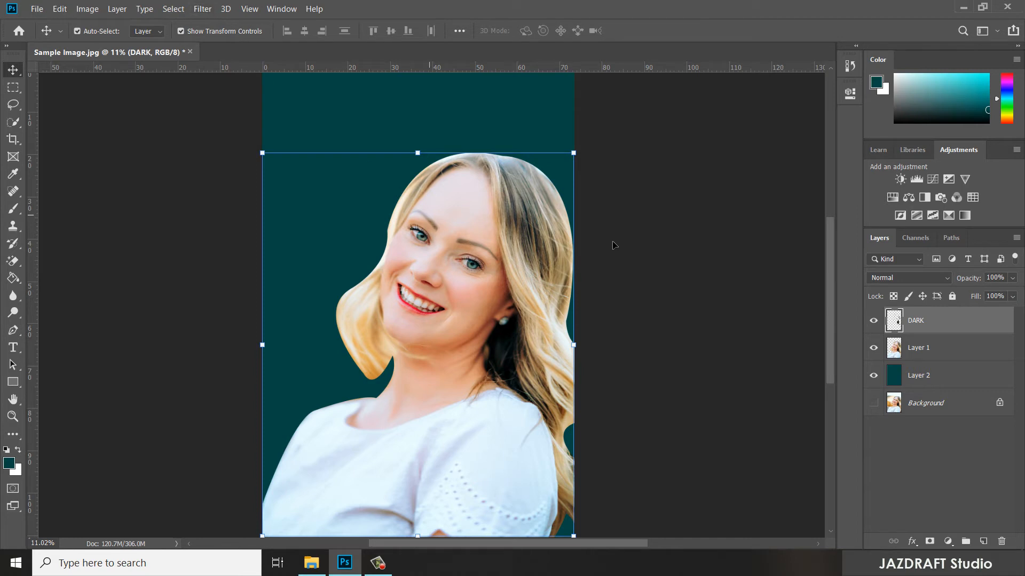
- Rename Layer 1, the woman's cutout, as GIRL
{"action": "left_click", "coordinate": [958, 354]}
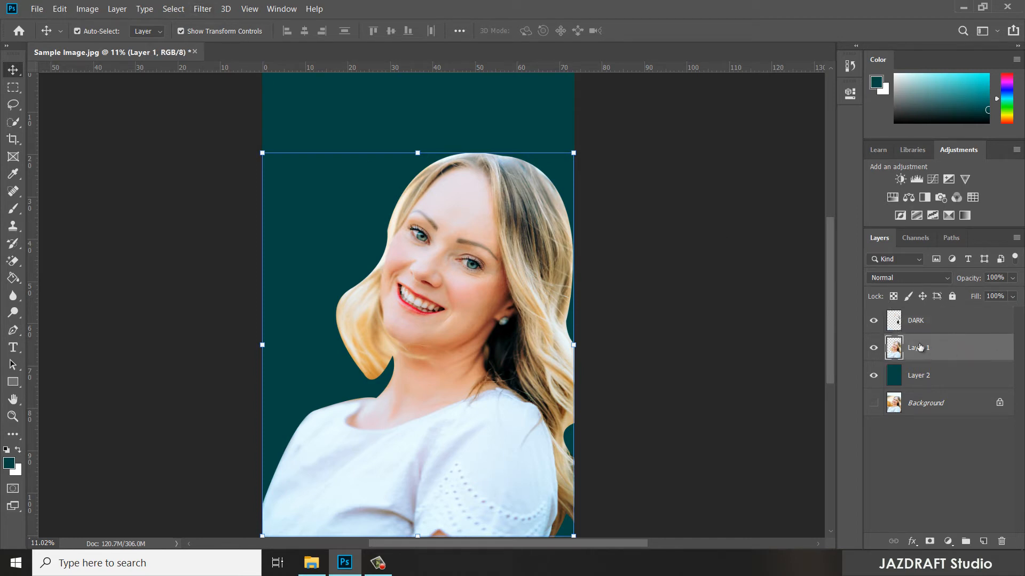
{"action": "double_click", "coordinate": [919, 348]}
{"action": "type", "text": "GIRL"}
{"action": "key", "text": "Return"}
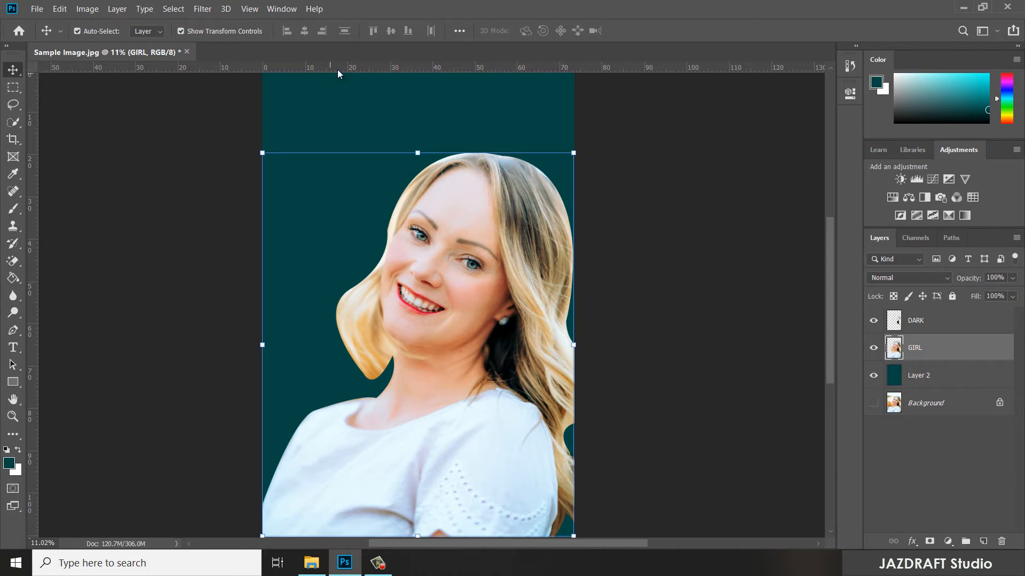
- Select the bright areas of the GIRL layer with Color Range set to Highlights
{"action": "left_click", "coordinate": [175, 9]}
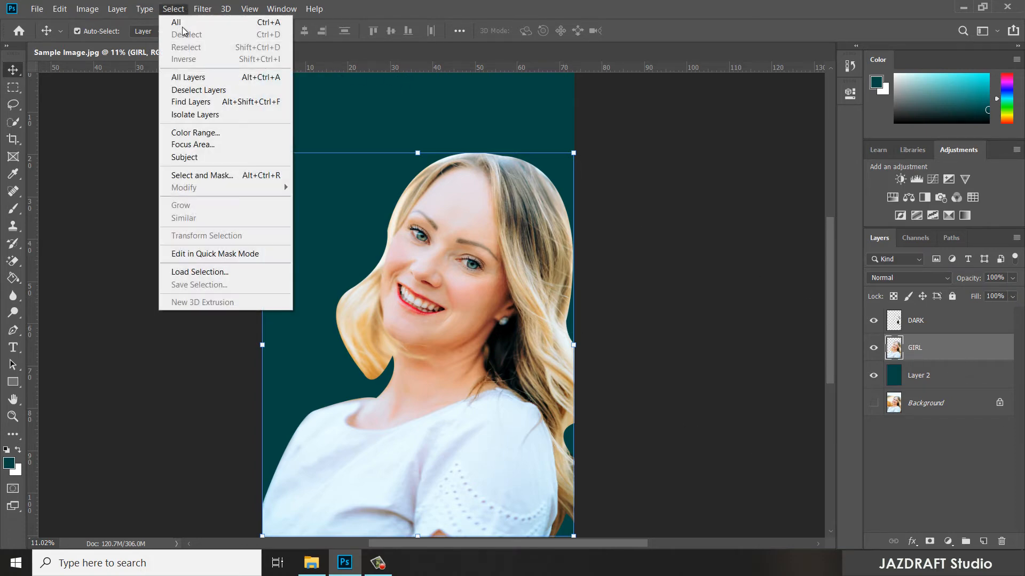
{"action": "left_click", "coordinate": [196, 132]}
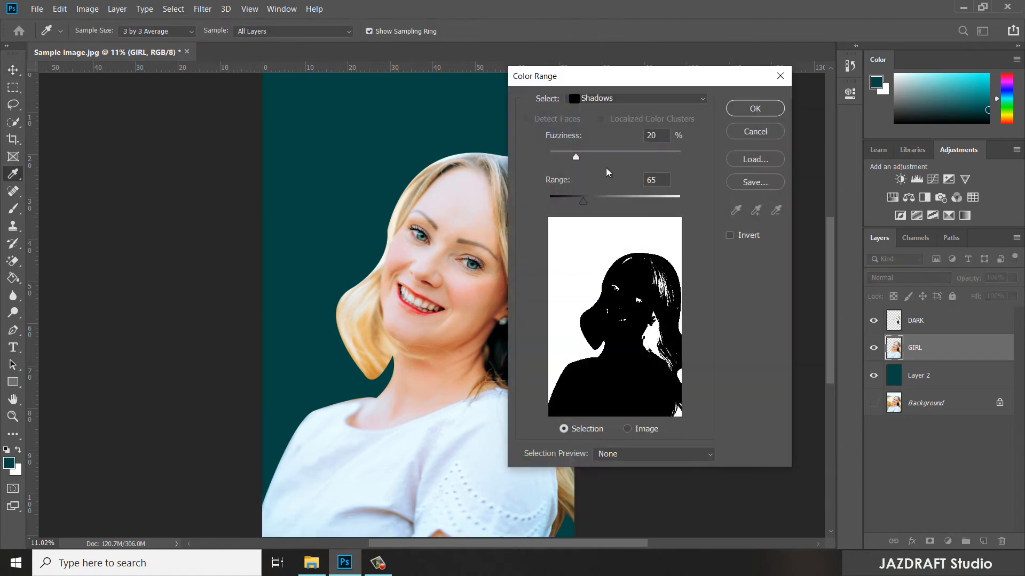
{"action": "left_click", "coordinate": [610, 99]}
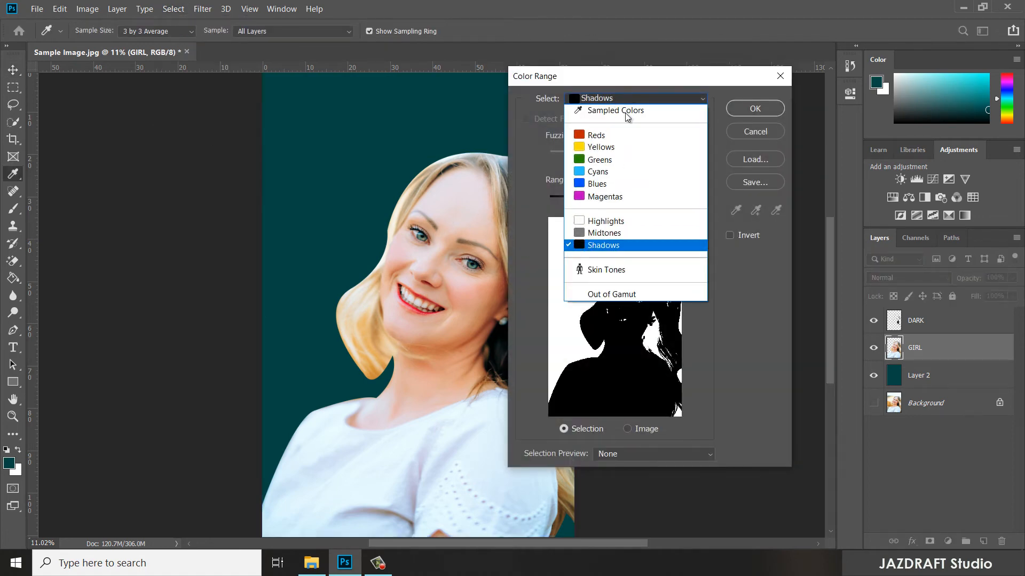
{"action": "left_click", "coordinate": [606, 221]}
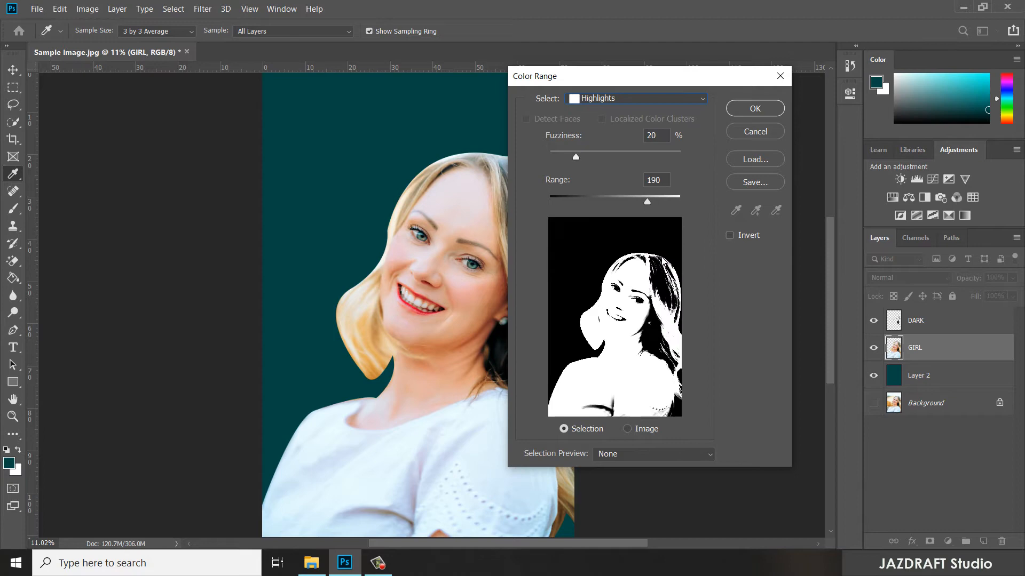
{"action": "left_click", "coordinate": [755, 108]}
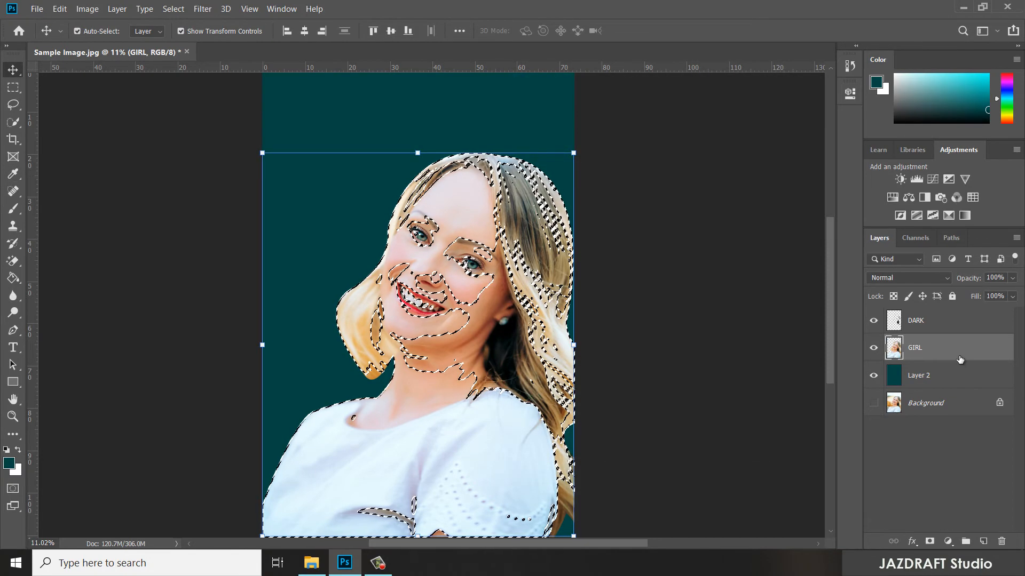
- Copy the selected bright areas to a new layer and name it HIGHLIGHTS
{"action": "key", "text": "ctrl+j"}
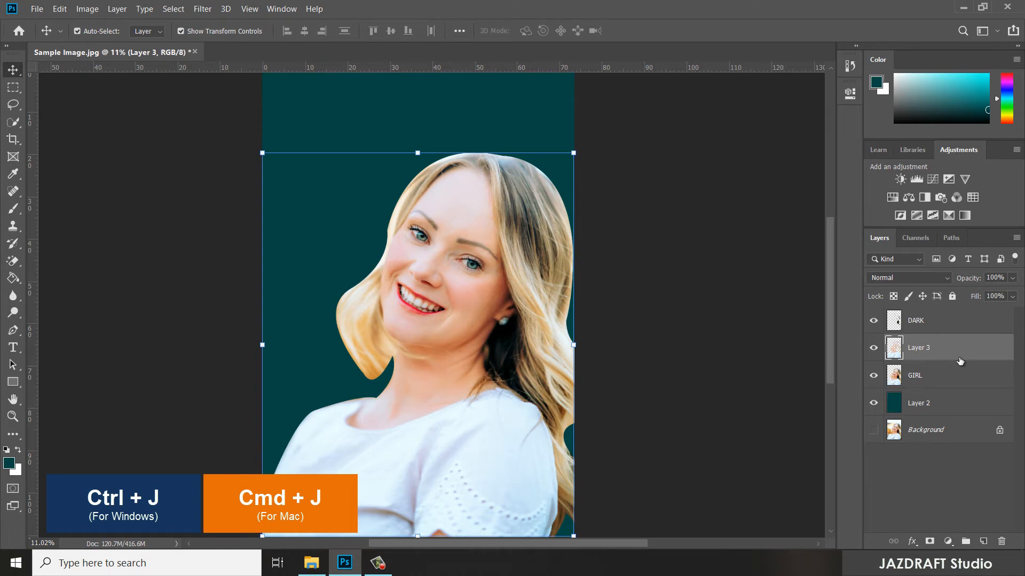
{"action": "double_click", "coordinate": [914, 354]}
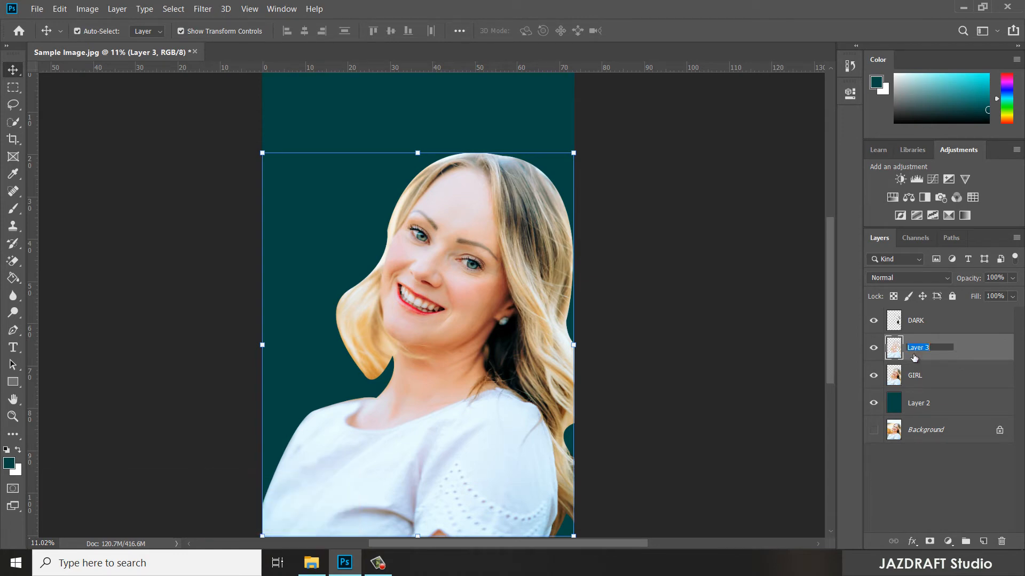
{"action": "type", "text": "h"}
{"action": "key", "text": "Return"}
- Rename the DARK layer as SHADOWS
{"action": "double_click", "coordinate": [919, 322]}
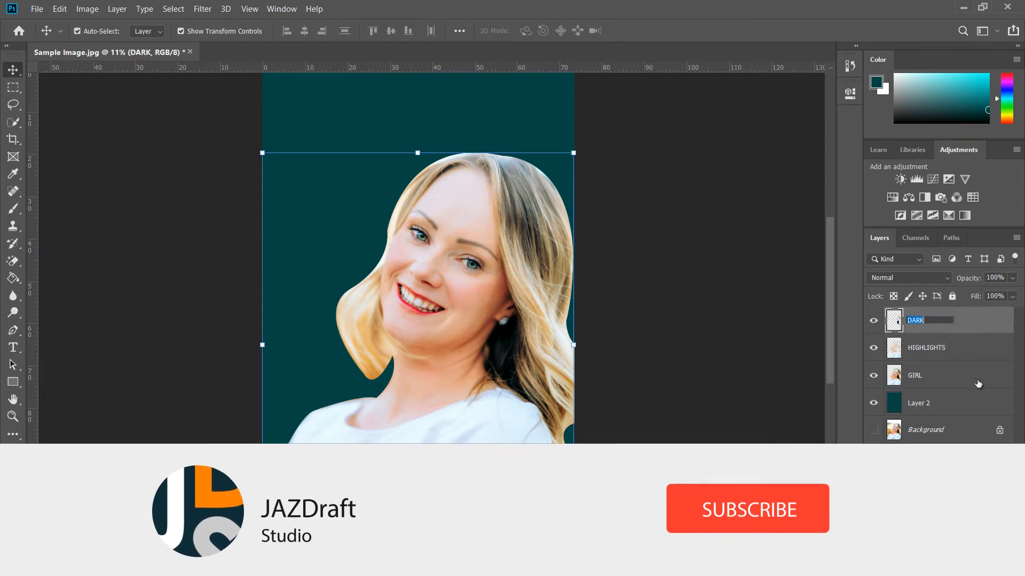
{"action": "type", "text": "SHAD"}
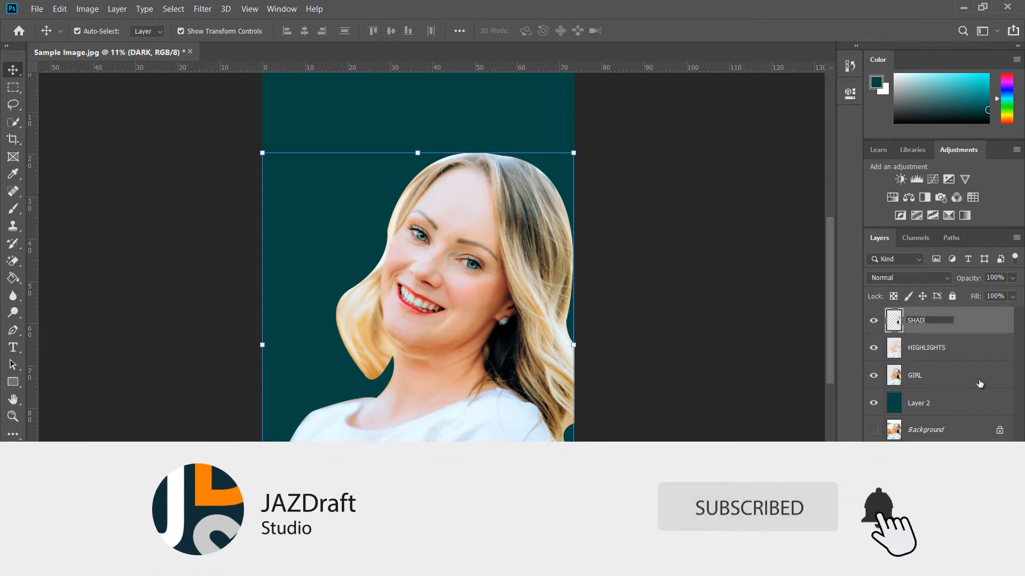
{"action": "type", "text": "OWS"}
{"action": "key", "text": "Return"}
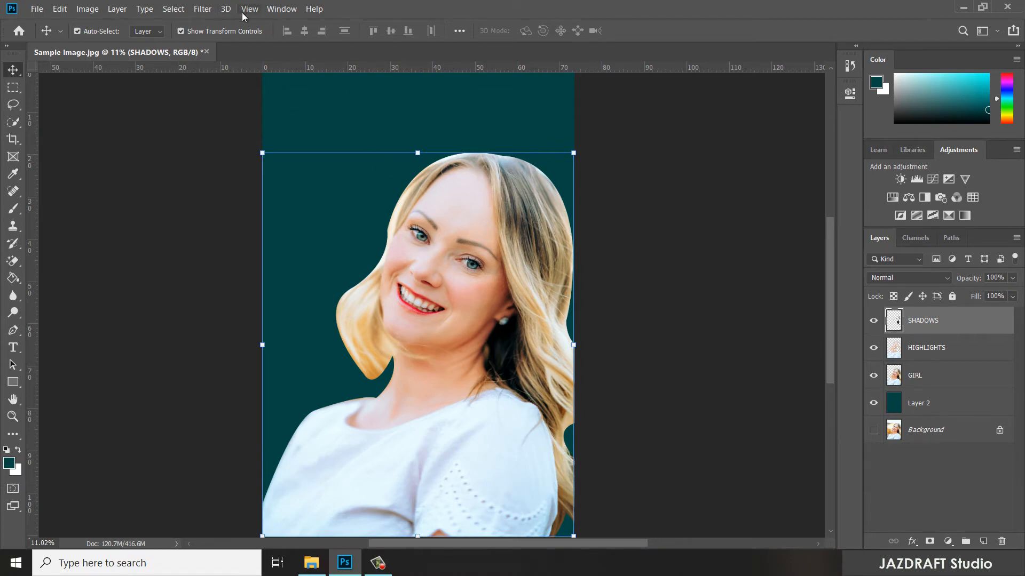
- Select the middle tones of the image with Color Range set to Midtones
{"action": "left_click", "coordinate": [180, 9]}
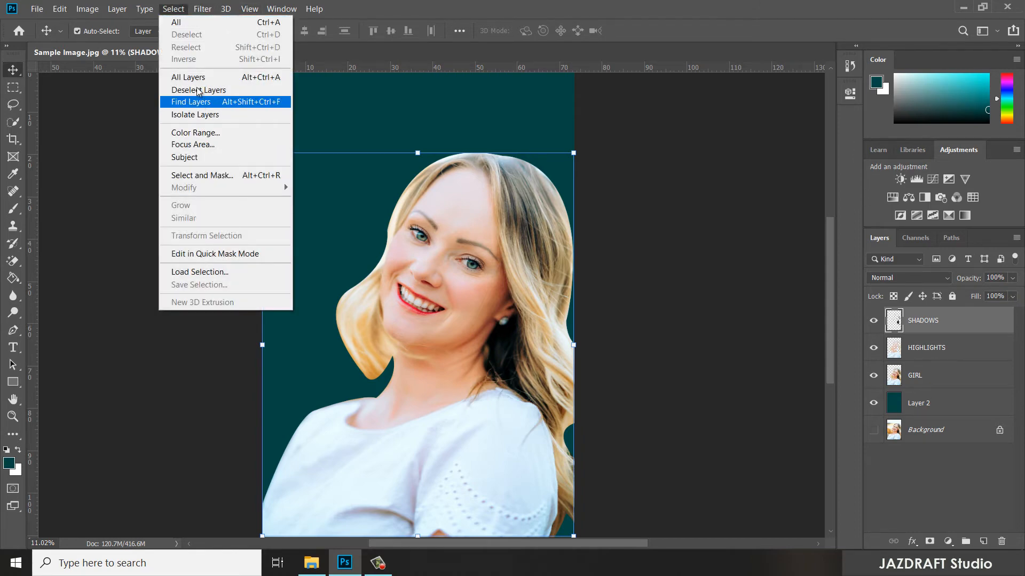
{"action": "left_click", "coordinate": [198, 136]}
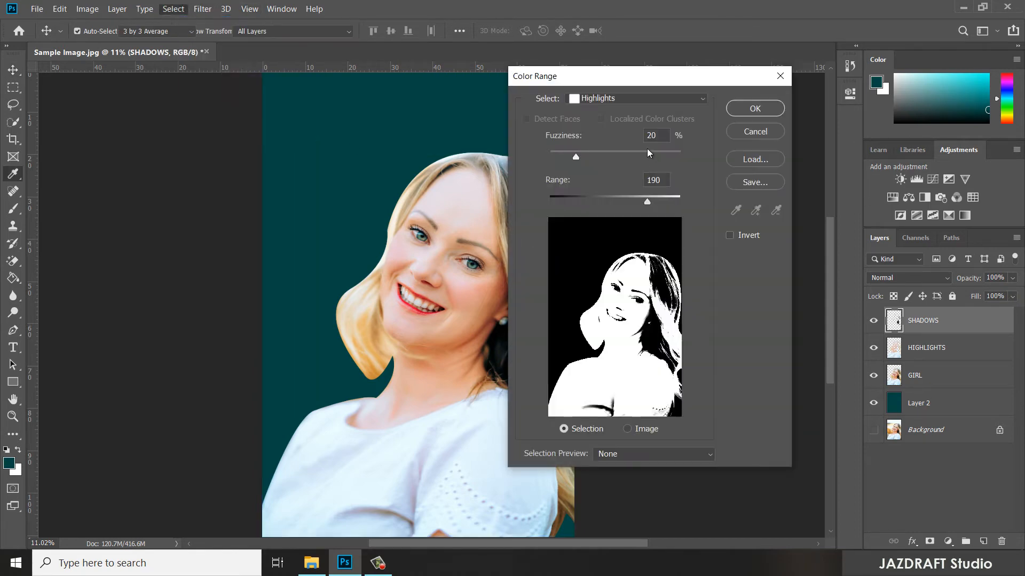
{"action": "left_click", "coordinate": [614, 99]}
{"action": "left_click", "coordinate": [614, 233]}
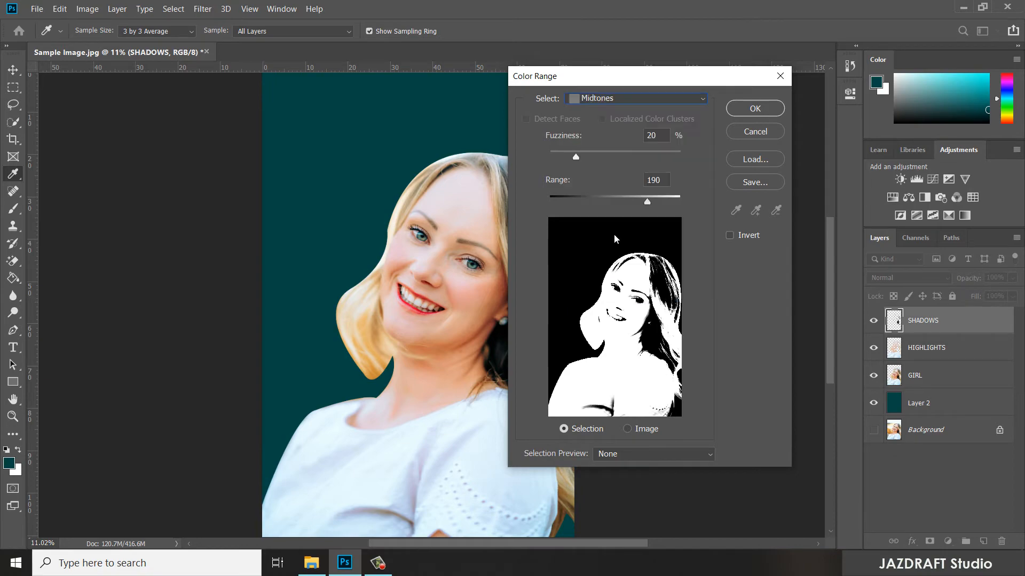
{"action": "left_click", "coordinate": [754, 108]}
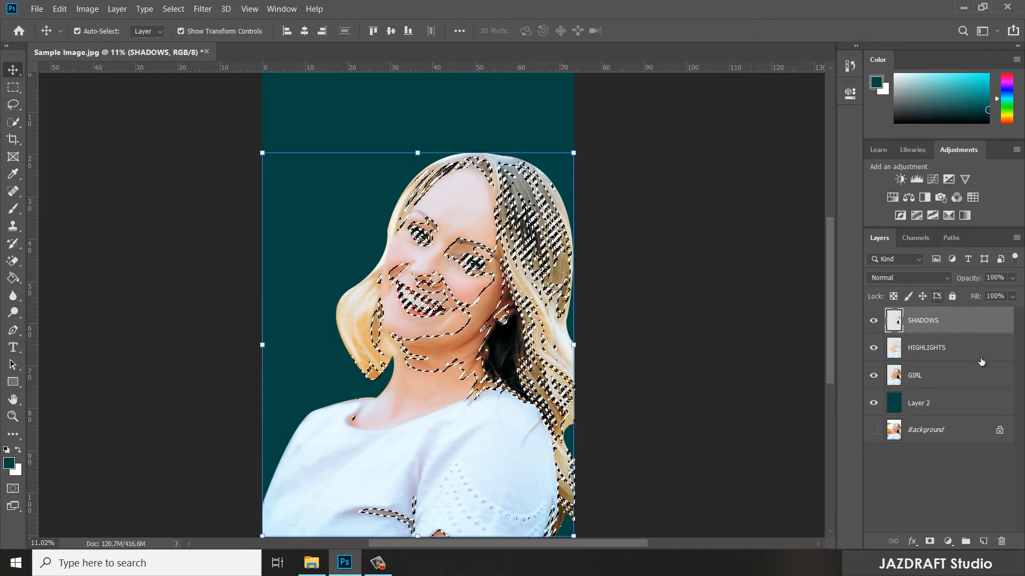
- Copy the selected midtones of the GIRL layer to a new layer and name it MIDTONES
{"action": "left_click", "coordinate": [928, 376]}
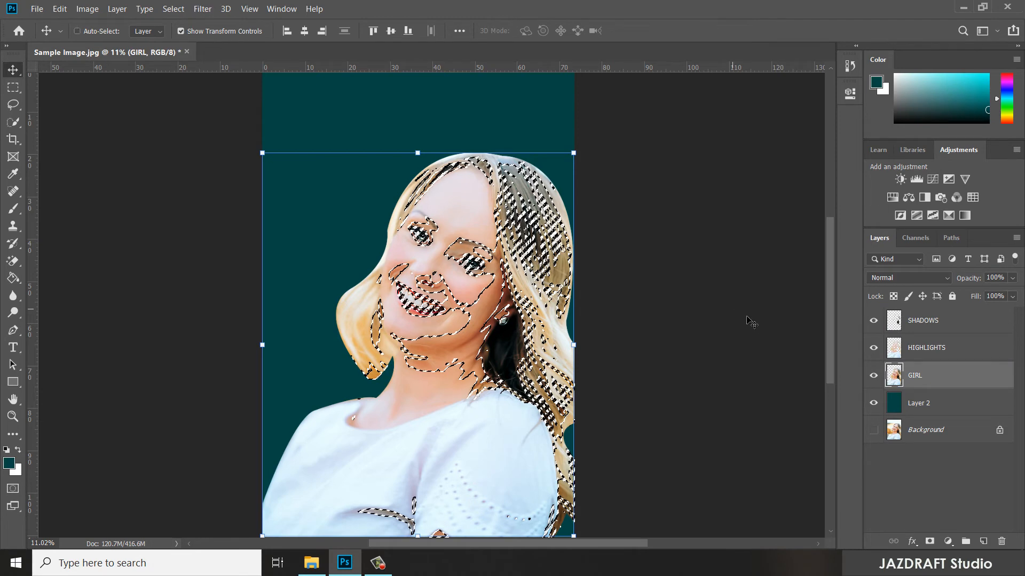
{"action": "key", "text": "ctrl+j"}
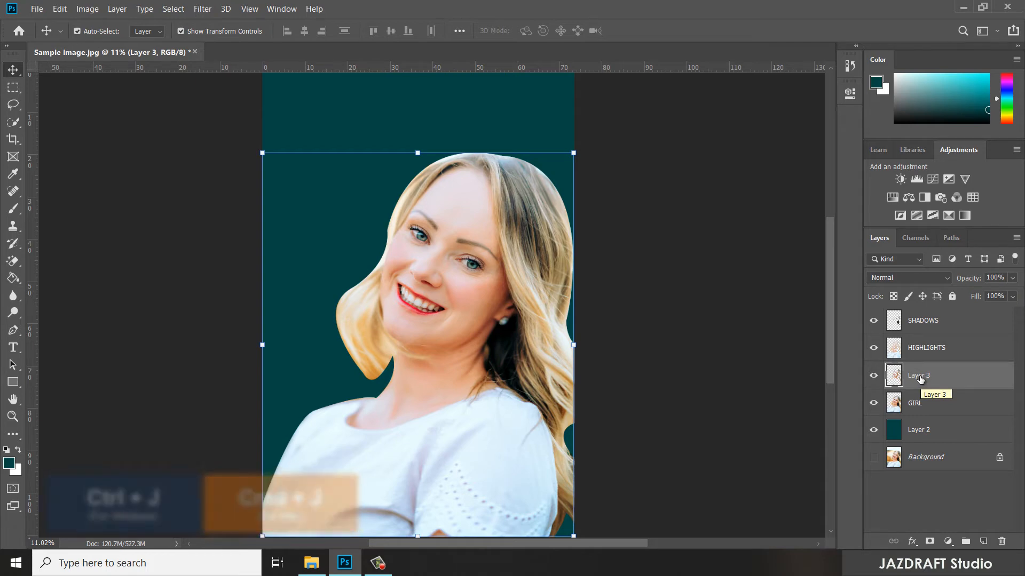
{"action": "double_click", "coordinate": [919, 376]}
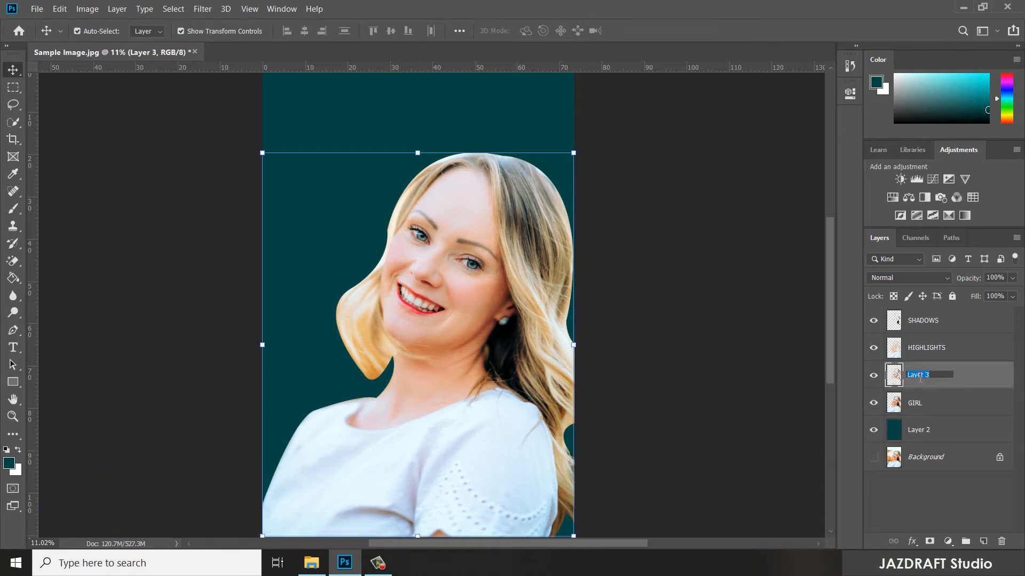
{"action": "type", "text": "HI"}
{"action": "key", "text": "Return"}
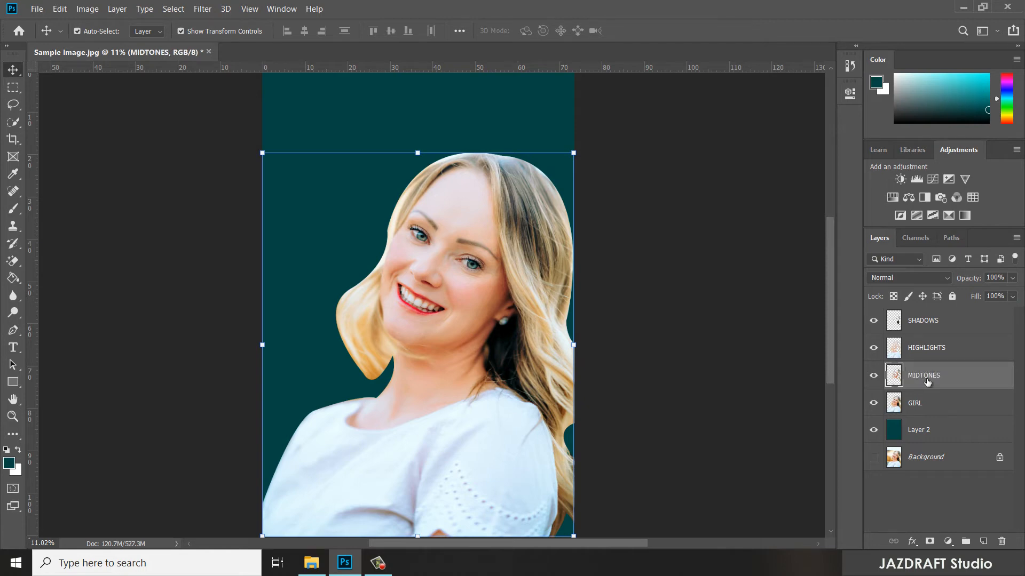
- Hide the GIRL layer and add a Color Overlay effect to the SHADOWS layer
{"action": "left_click", "coordinate": [870, 404]}
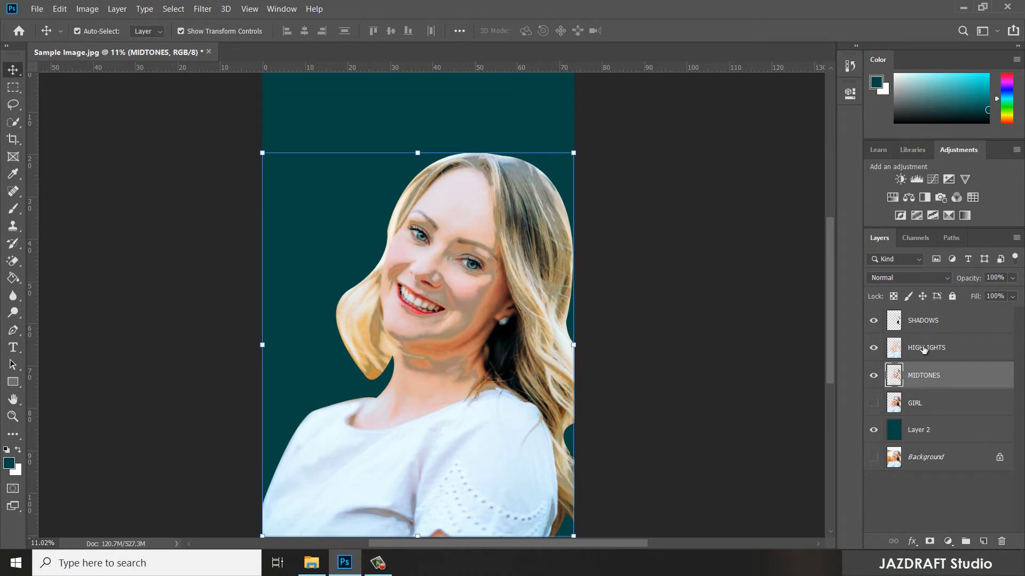
{"action": "left_click", "coordinate": [931, 323]}
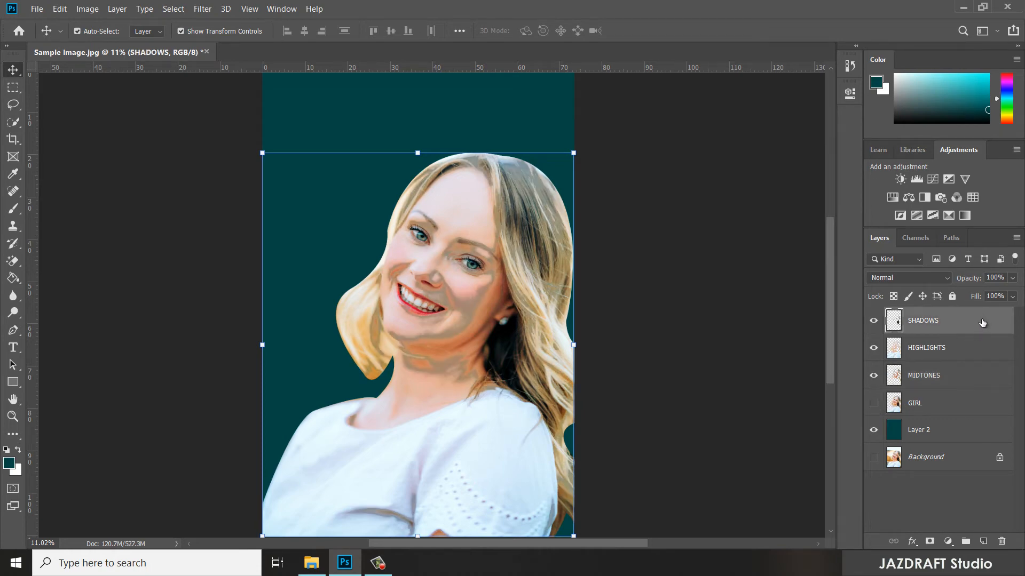
{"action": "double_click", "coordinate": [977, 323]}
{"action": "mouse_move", "coordinate": [473, 222]}
{"action": "left_mouse_down"}
{"action": "mouse_move", "coordinate": [766, 122]}
{"action": "mouse_move", "coordinate": [800, 146]}
{"action": "left_mouse_up"}
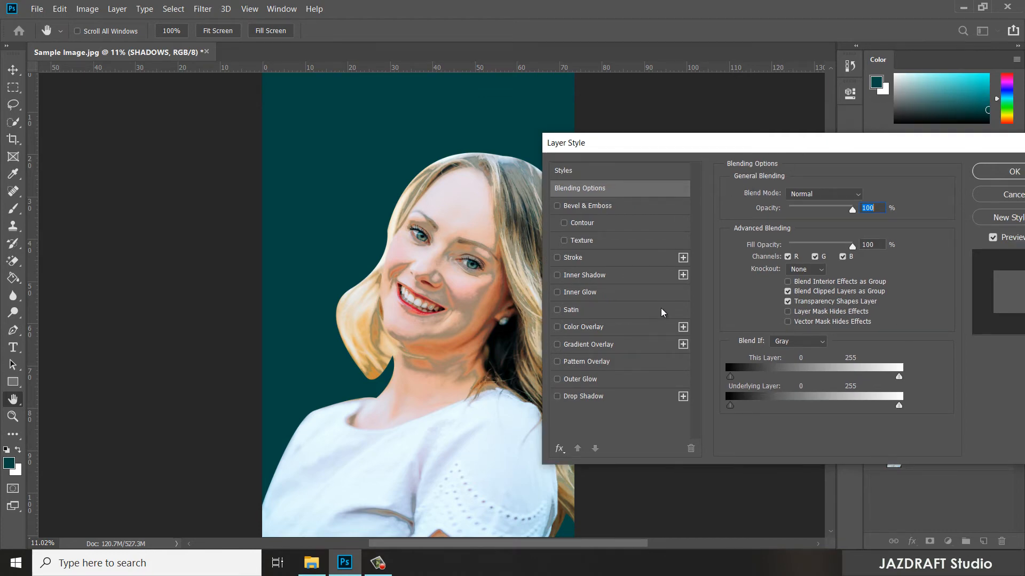
{"action": "left_click", "coordinate": [557, 328]}
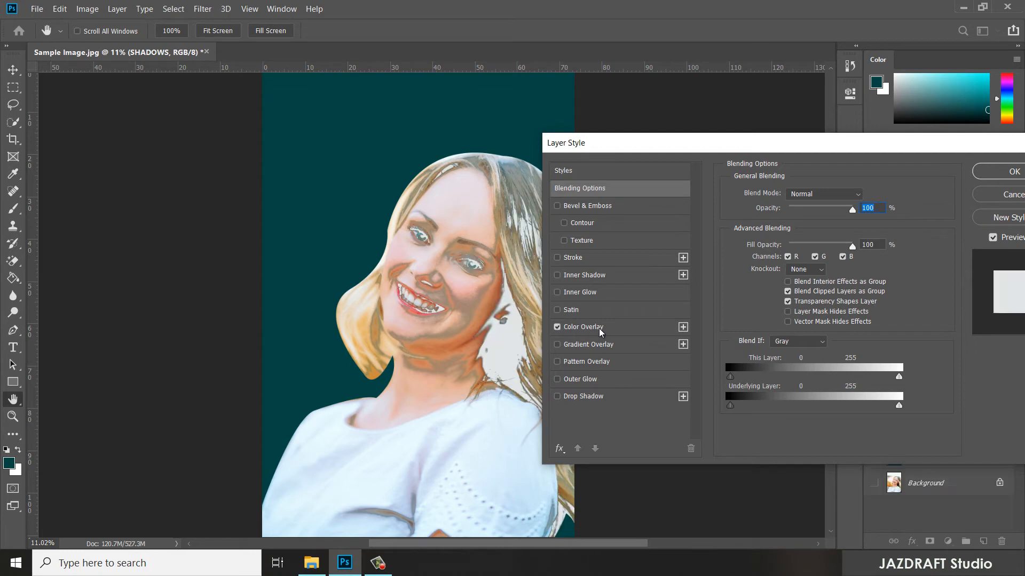
{"action": "left_click", "coordinate": [599, 328]}
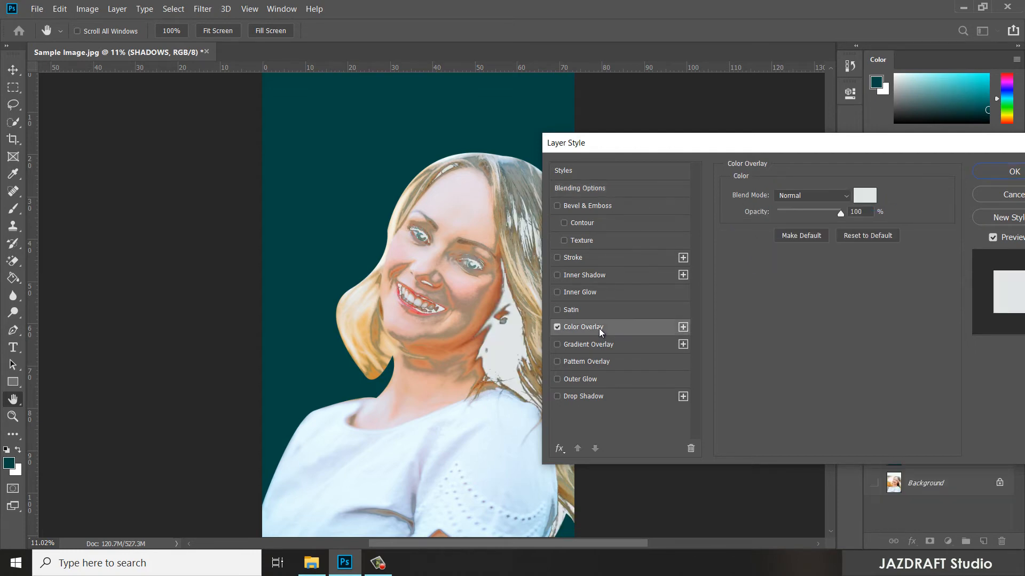
- Set the SHADOWS overlay colour to the background's dark teal, 004644, by sampling it, and apply the layer style
{"action": "left_click", "coordinate": [866, 196]}
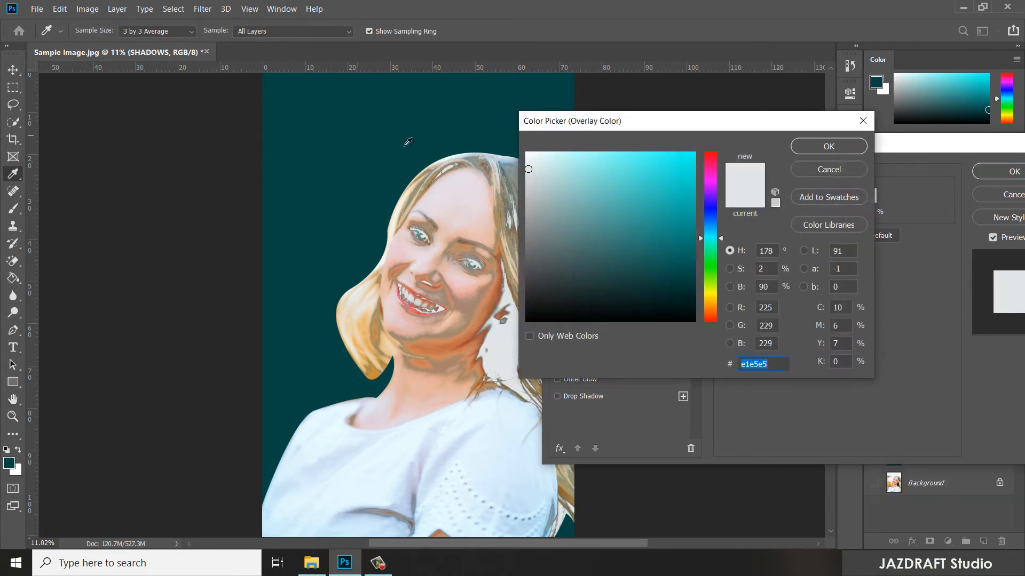
{"action": "left_click", "coordinate": [337, 134]}
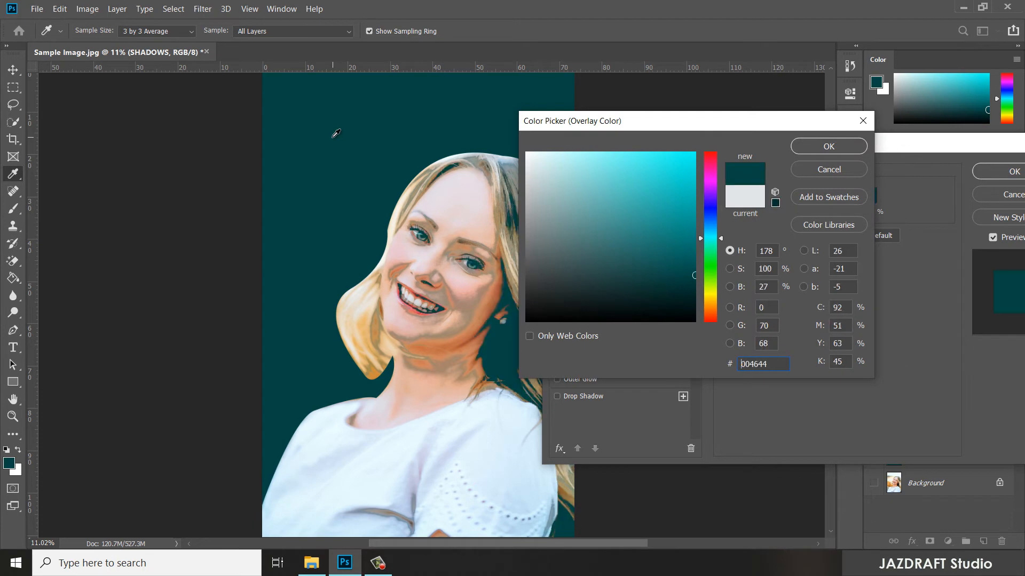
{"action": "left_click", "coordinate": [827, 147]}
{"action": "left_click_drag", "start_coordinate": [786, 149], "coordinate": [807, 176]}
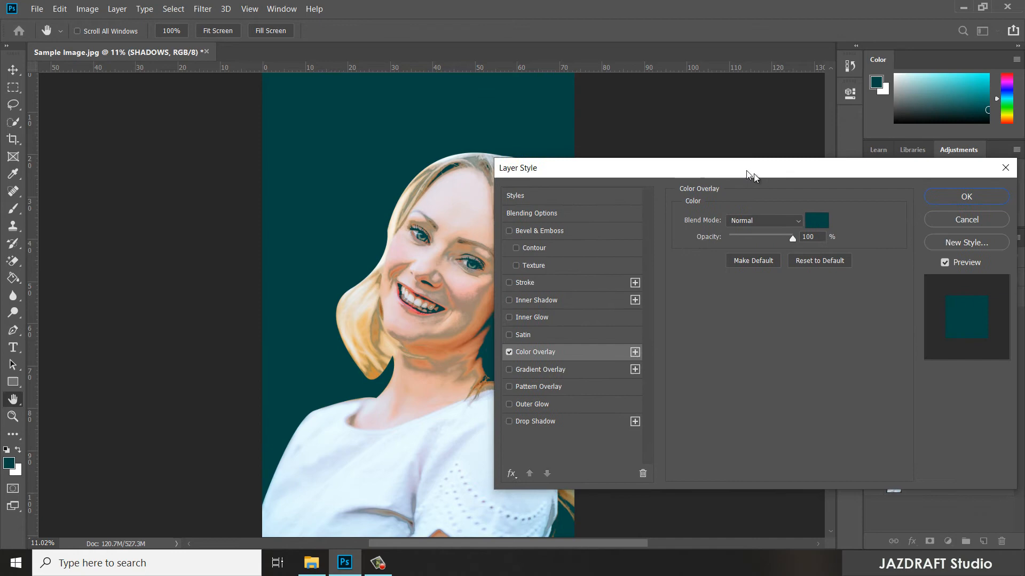
{"action": "left_click", "coordinate": [954, 200]}
- Add a Color Overlay effect to the HIGHLIGHTS layer and show its colour settings
{"action": "left_click", "coordinate": [968, 380]}
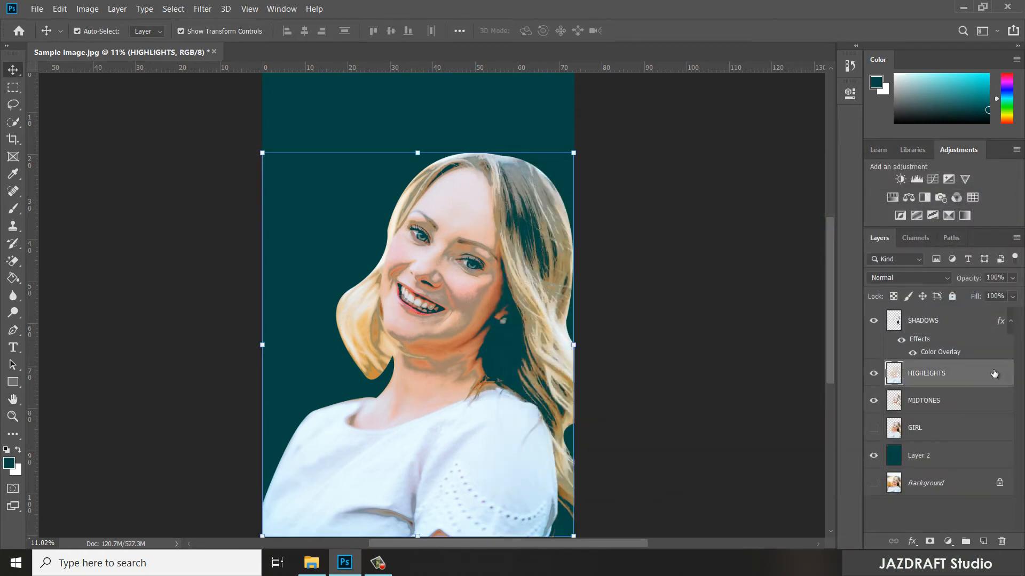
{"action": "double_click", "coordinate": [997, 374]}
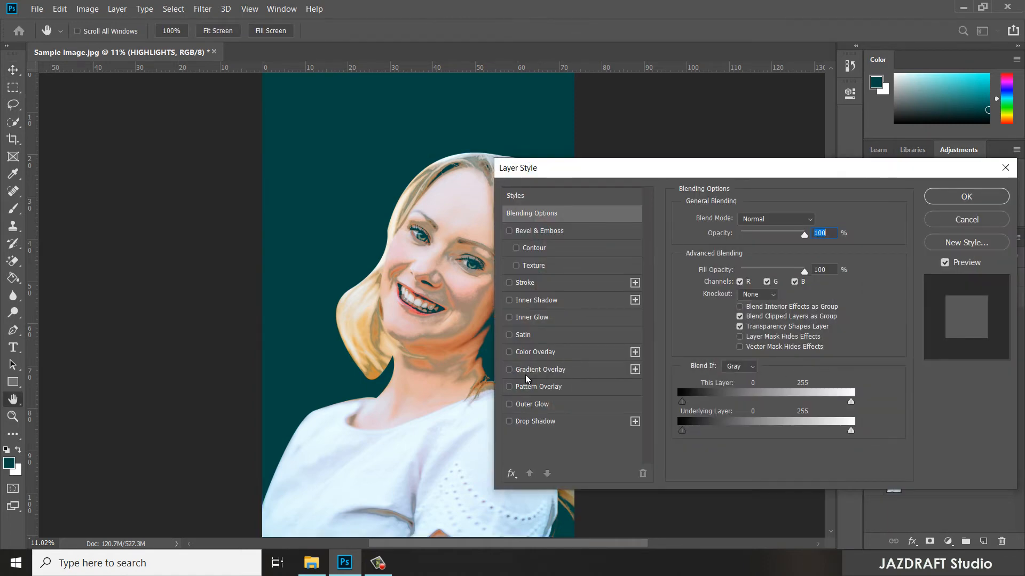
{"action": "left_click", "coordinate": [509, 352]}
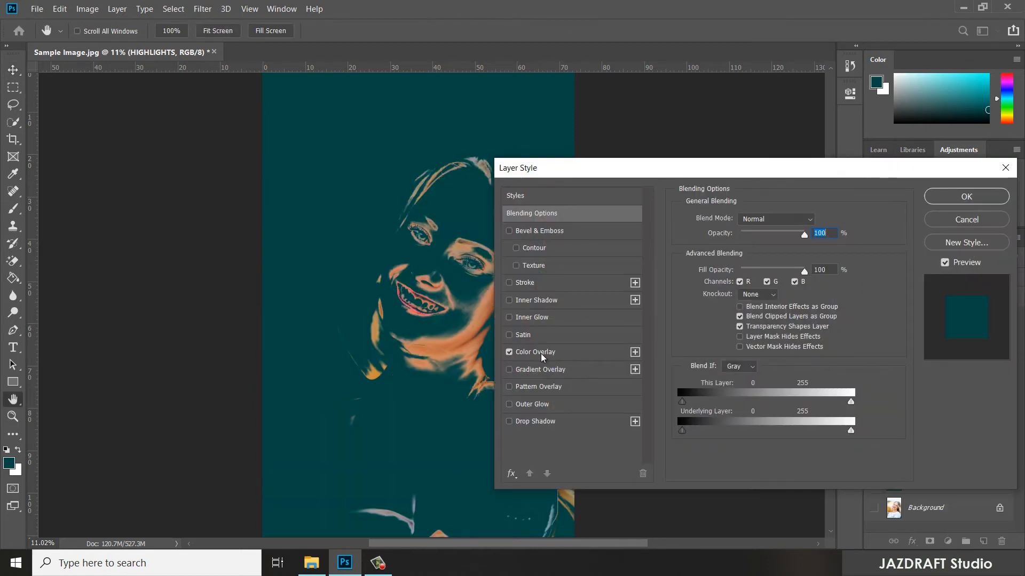
{"action": "left_click", "coordinate": [542, 353]}
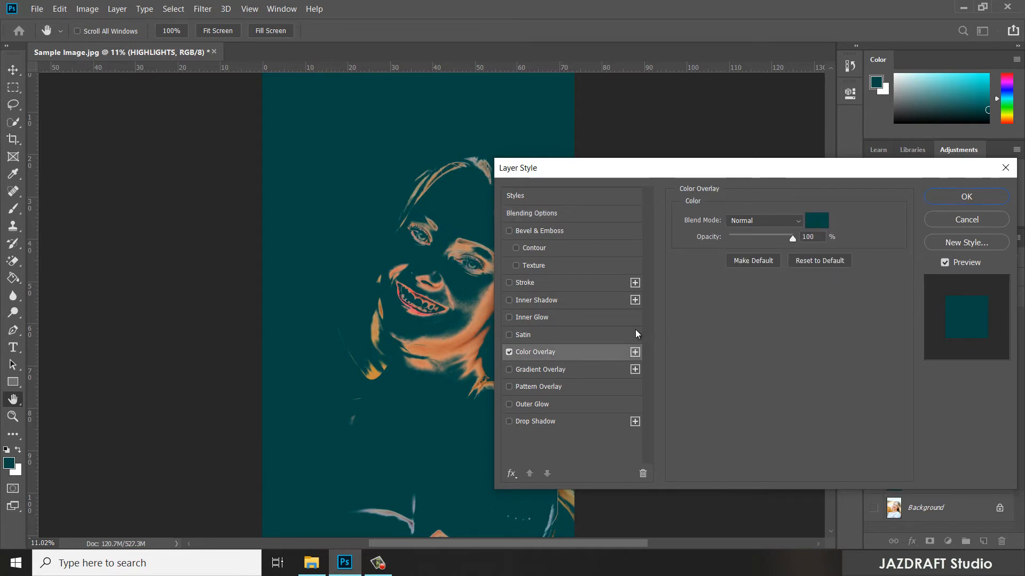
- Set the HIGHLIGHTS overlay colour to light grey e1e5e5 and apply the layer style
{"action": "left_click", "coordinate": [818, 224]}
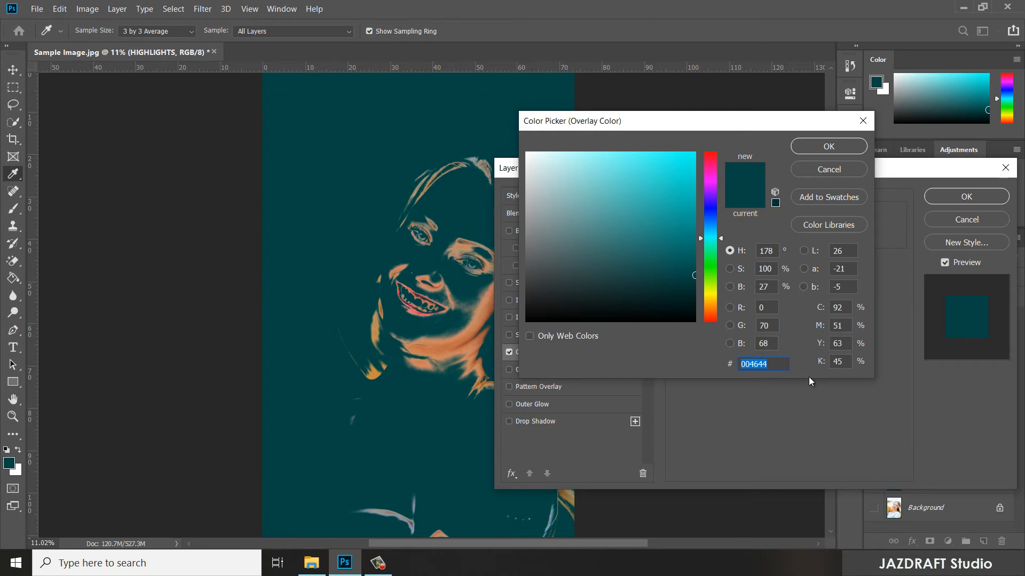
{"action": "type", "text": "e"}
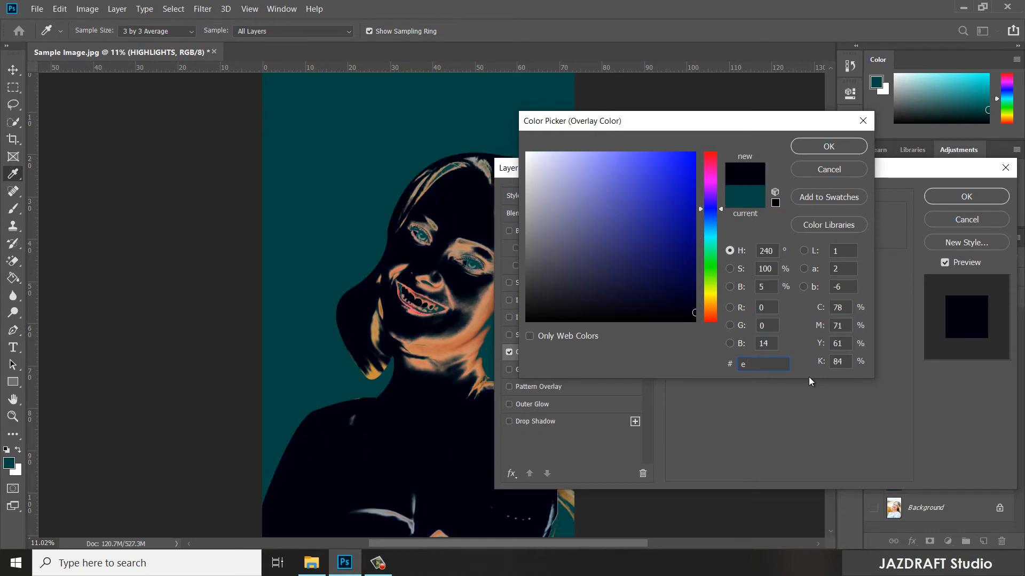
{"action": "type", "text": "1e5e5"}
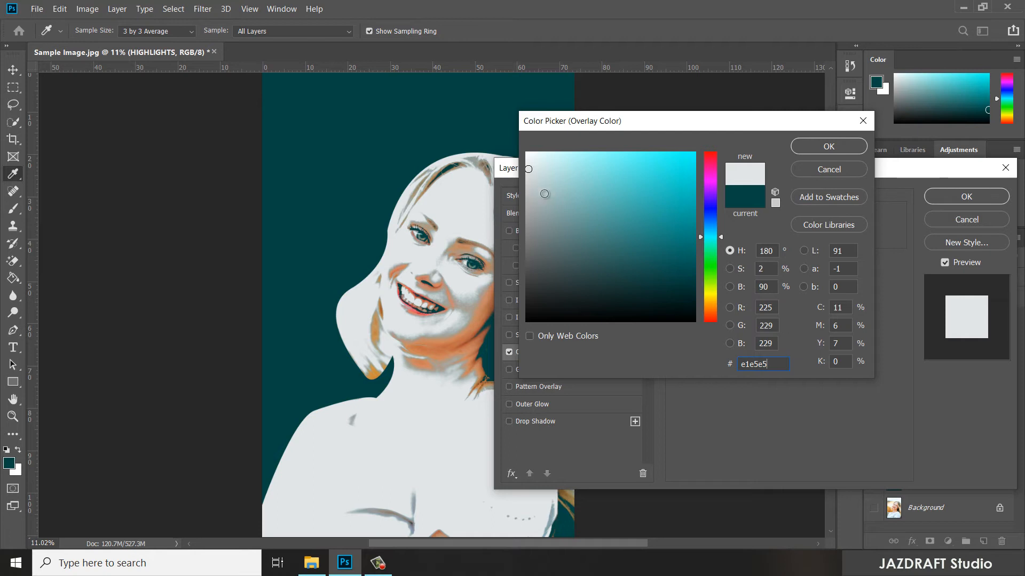
{"action": "left_click", "coordinate": [525, 165]}
{"action": "left_click", "coordinate": [527, 168]}
{"action": "double_click", "coordinate": [758, 364]}
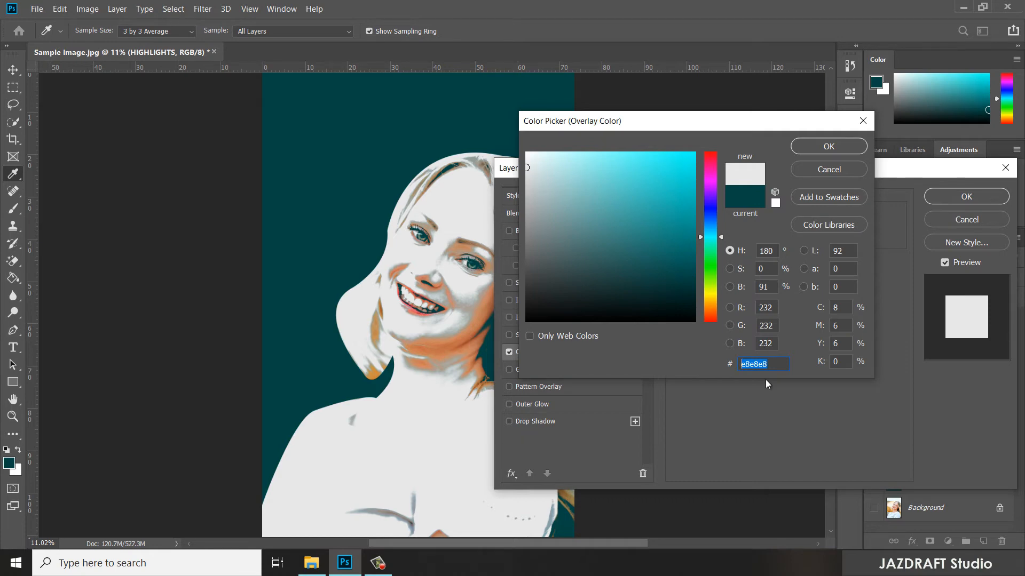
{"action": "type", "text": "e"}
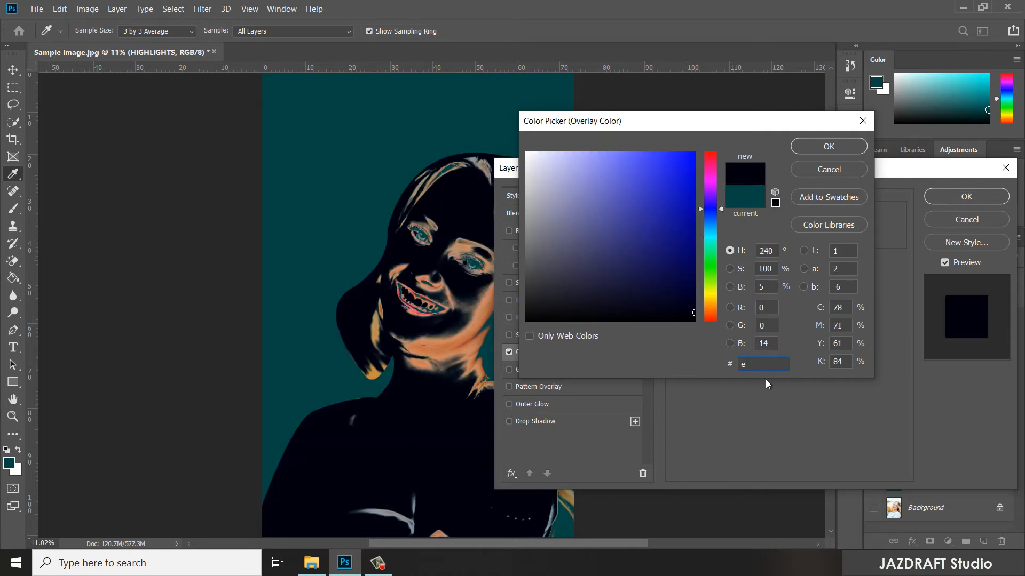
{"action": "type", "text": "1e5e5"}
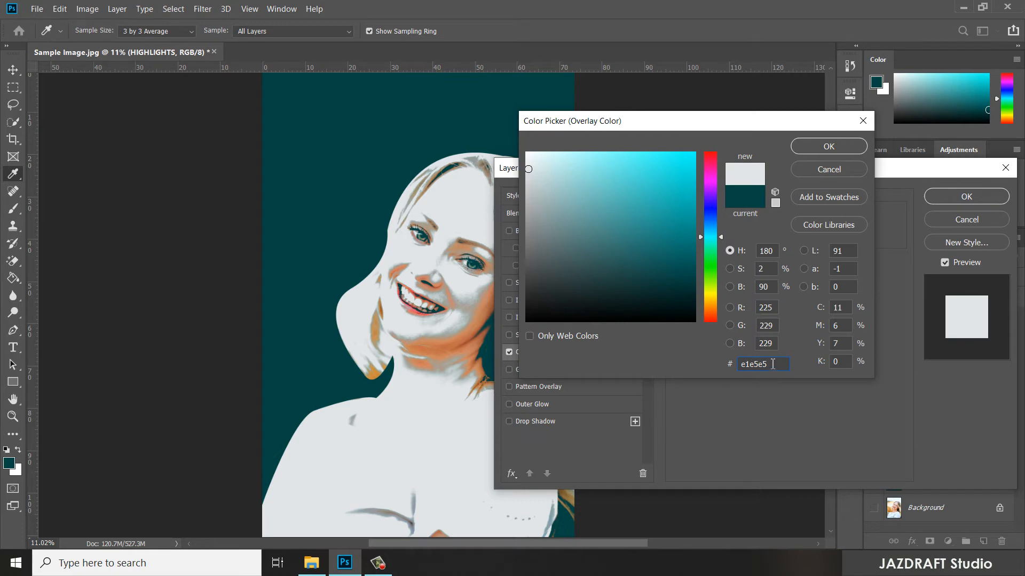
{"action": "left_click", "coordinate": [825, 145]}
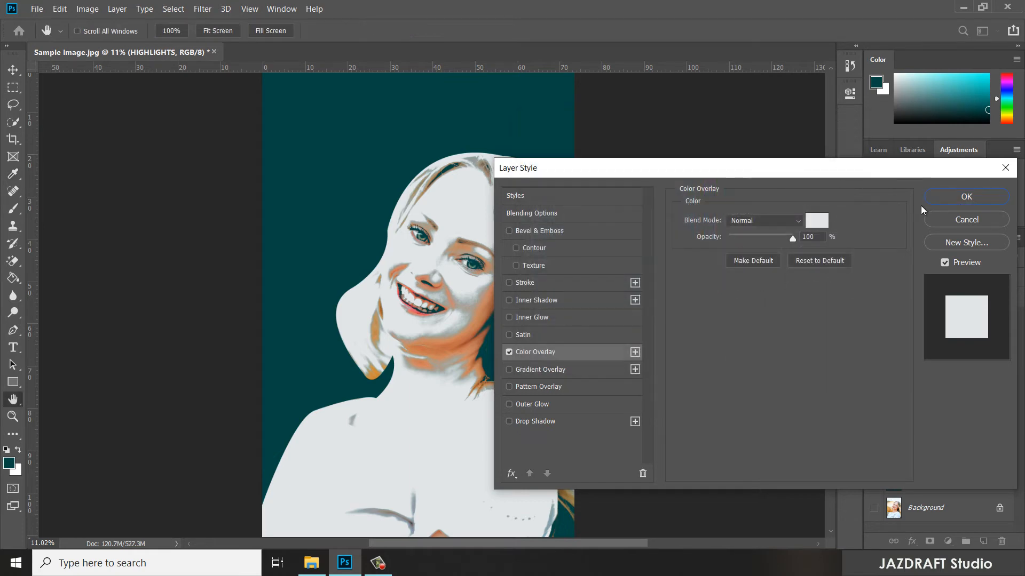
{"action": "left_click", "coordinate": [963, 199]}
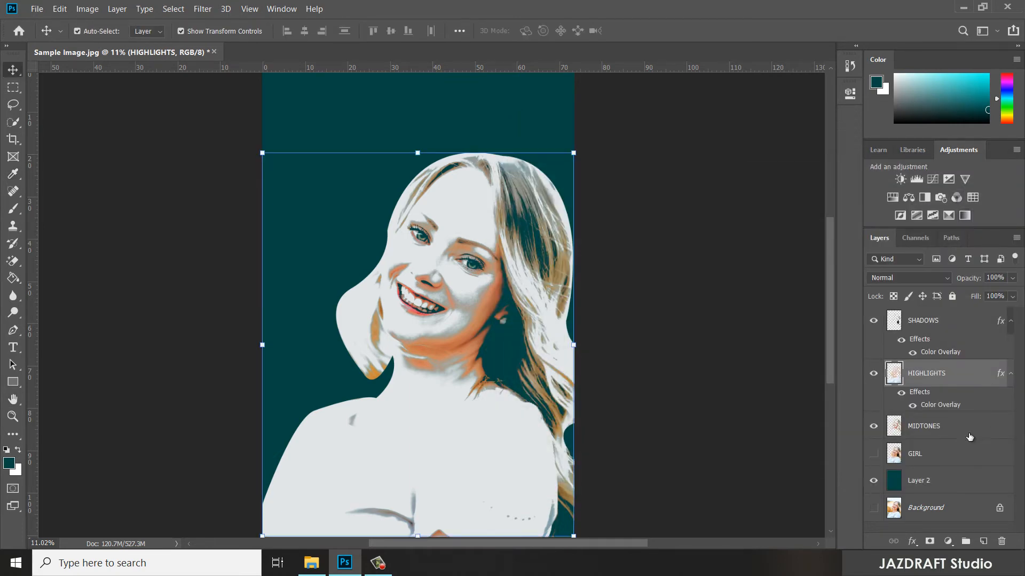
- Add a Color Overlay effect to the MIDTONES layer and show its colour settings
{"action": "left_click", "coordinate": [987, 425]}
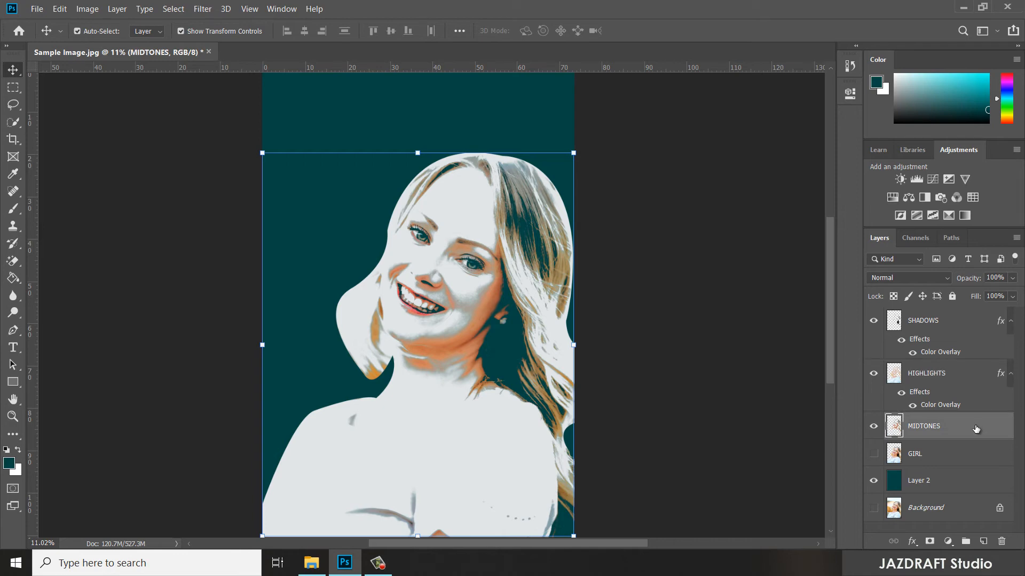
{"action": "double_click", "coordinate": [976, 429]}
{"action": "left_click", "coordinate": [965, 229]}
{"action": "double_click", "coordinate": [929, 424]}
{"action": "left_click", "coordinate": [747, 436]}
{"action": "double_click", "coordinate": [985, 430]}
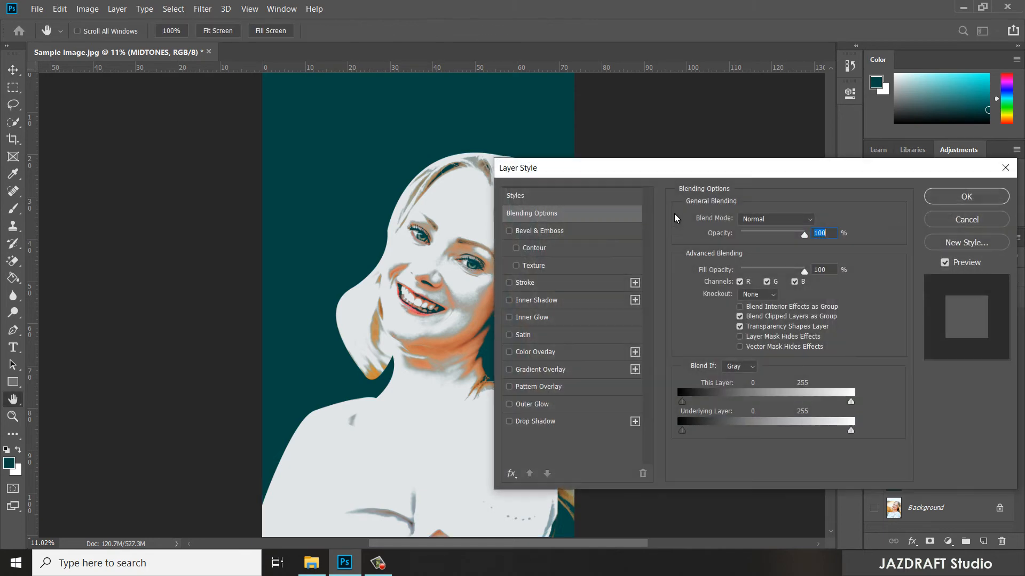
{"action": "left_click_drag", "start_coordinate": [688, 172], "coordinate": [674, 91]}
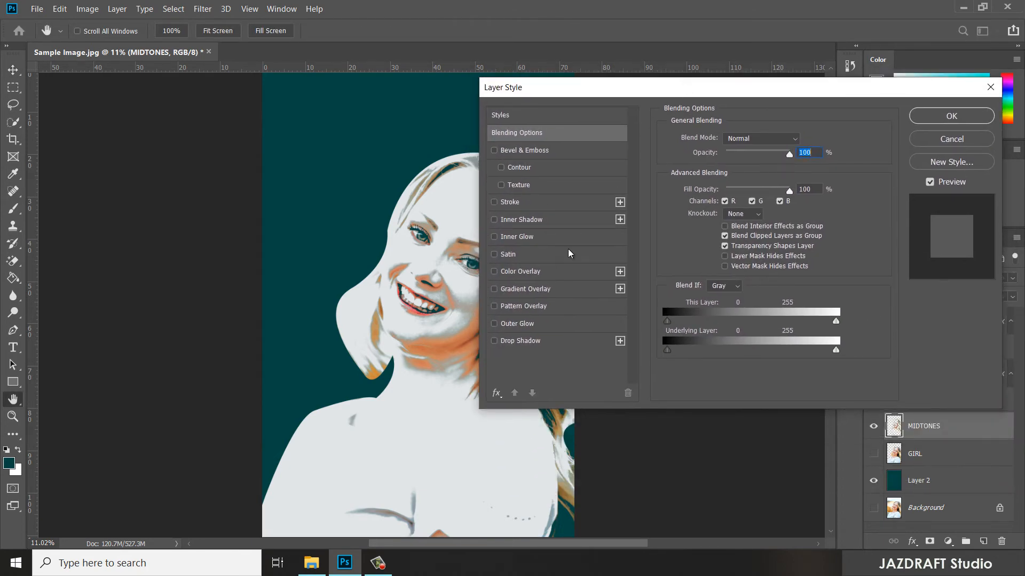
{"action": "left_click", "coordinate": [494, 271]}
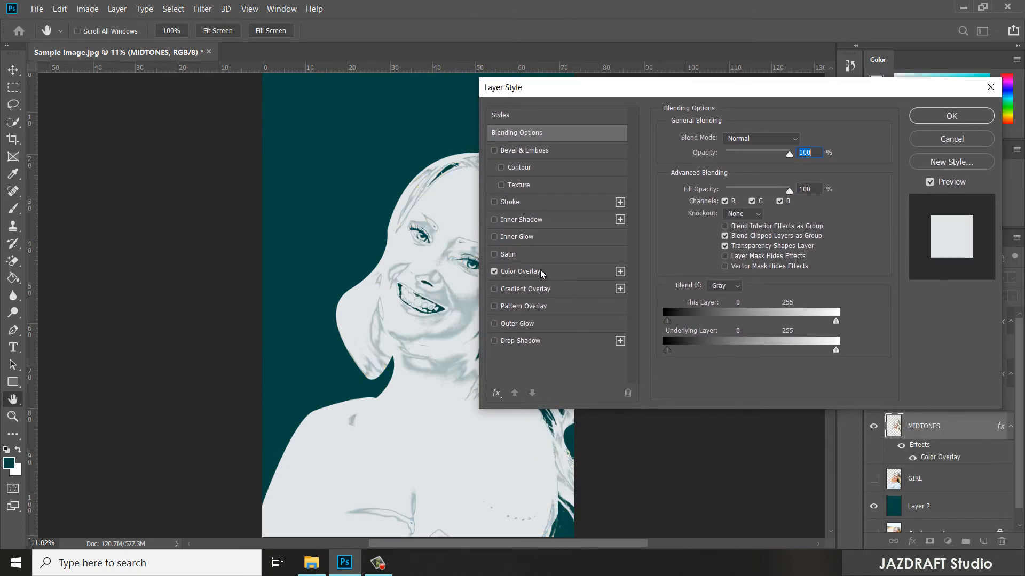
{"action": "left_click", "coordinate": [542, 274]}
- Set the MIDTONES overlay colour to teal 08918e, apply the layer style and deselect the layer
{"action": "left_click", "coordinate": [808, 140]}
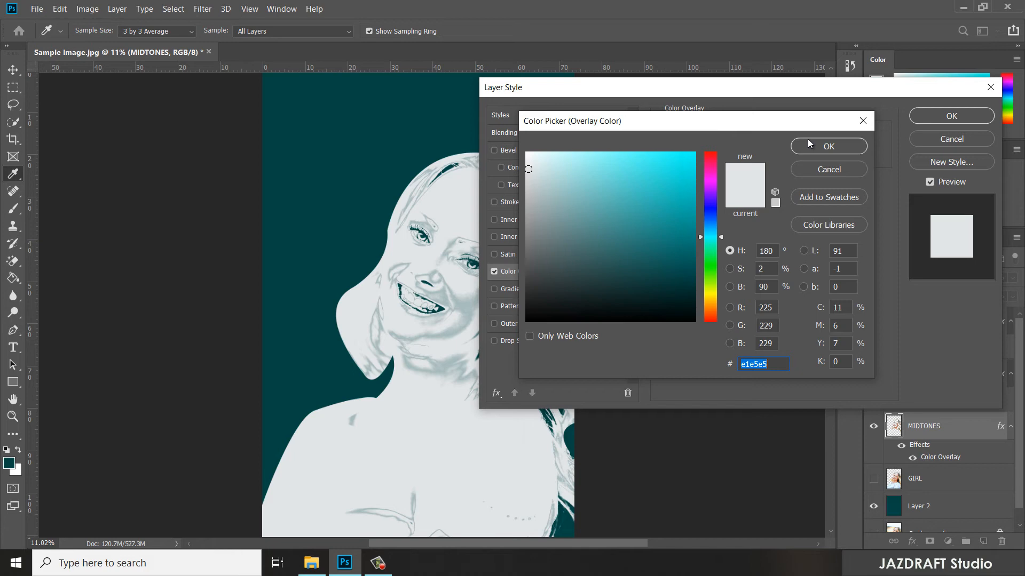
{"action": "type", "text": "08"}
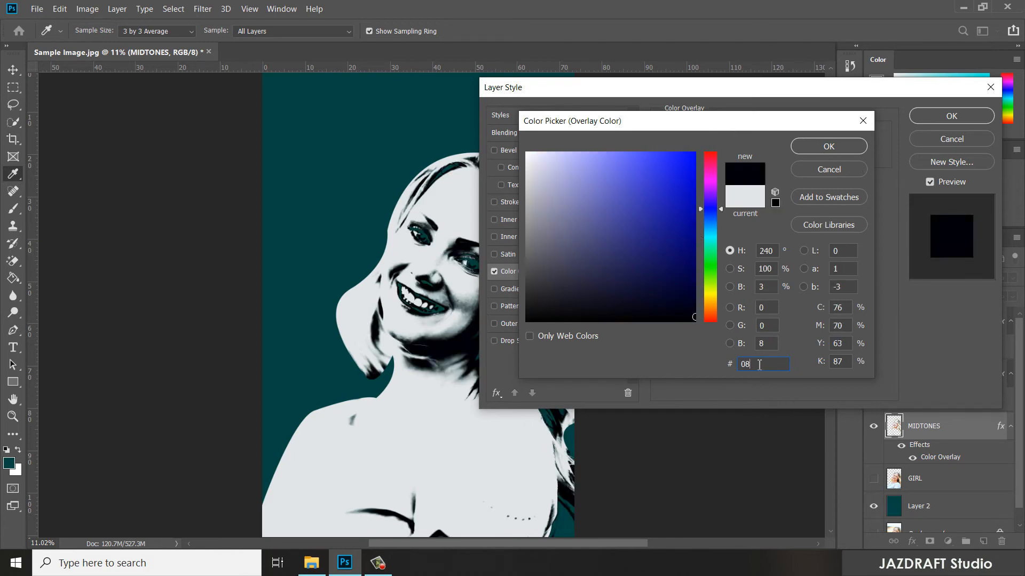
{"action": "left_click_drag", "start_coordinate": [759, 365], "coordinate": [706, 364]}
{"action": "type", "text": "08918e"}
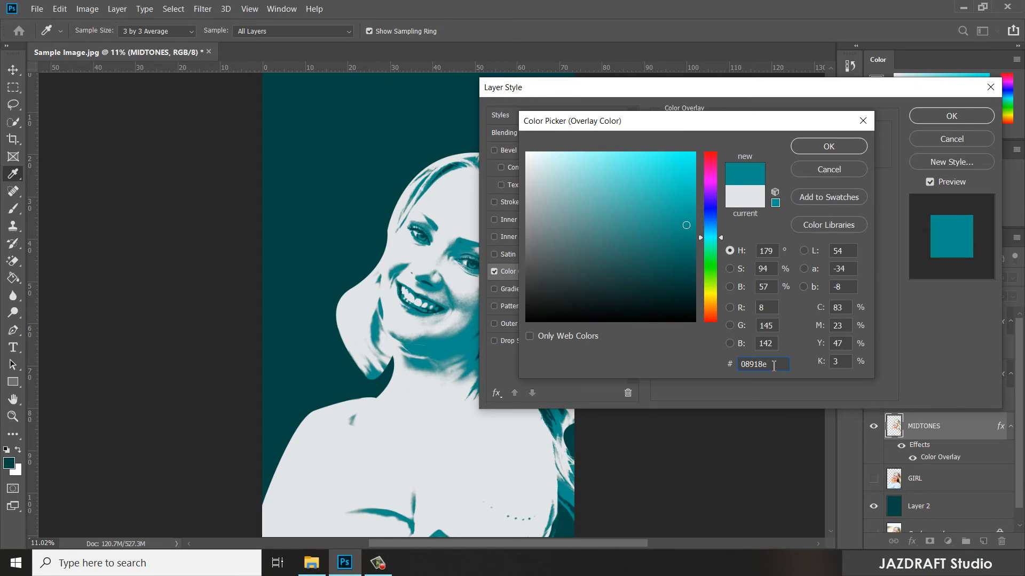
{"action": "left_click", "coordinate": [835, 147]}
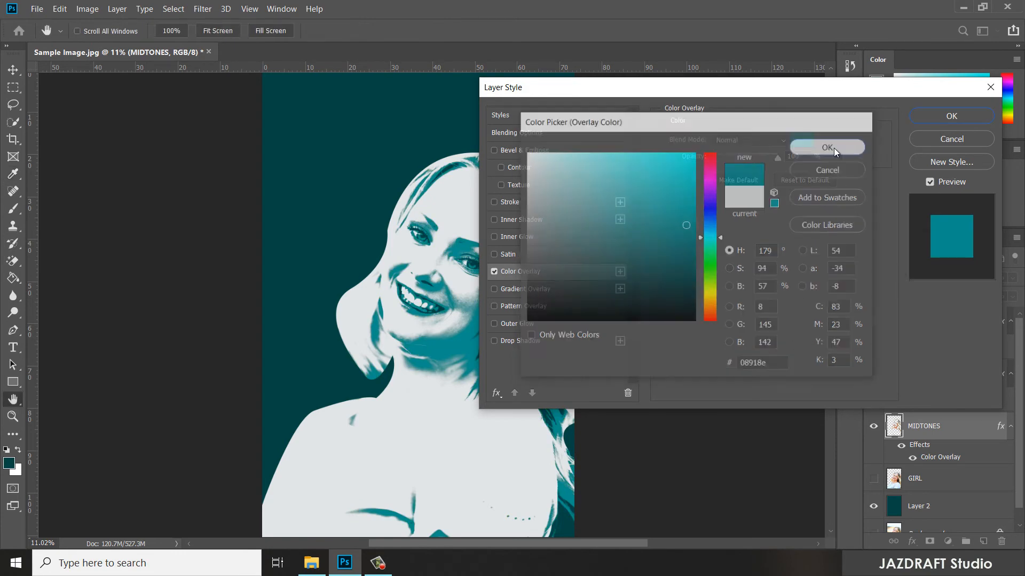
{"action": "left_click", "coordinate": [946, 113]}
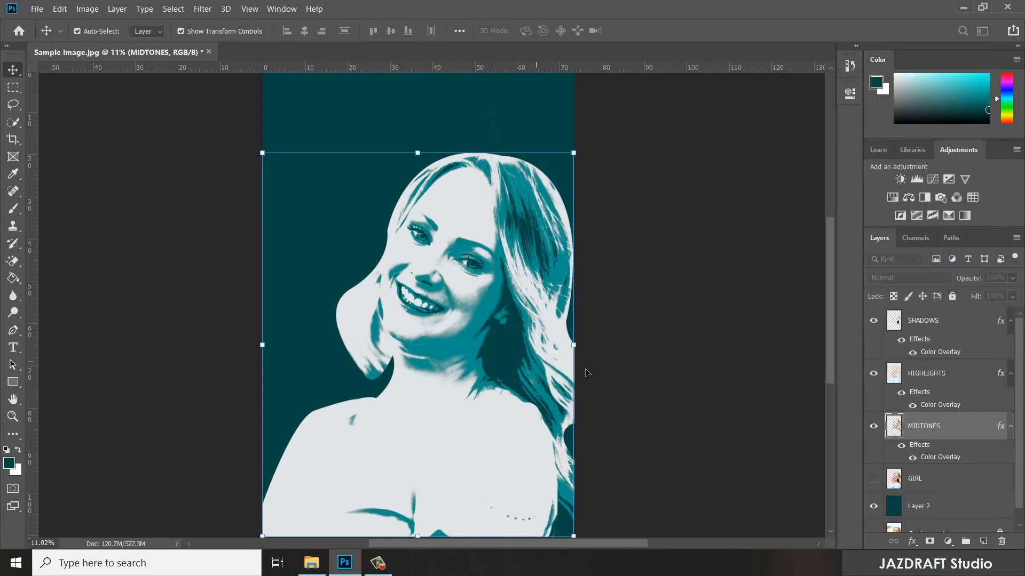
{"action": "left_click", "coordinate": [689, 298]}
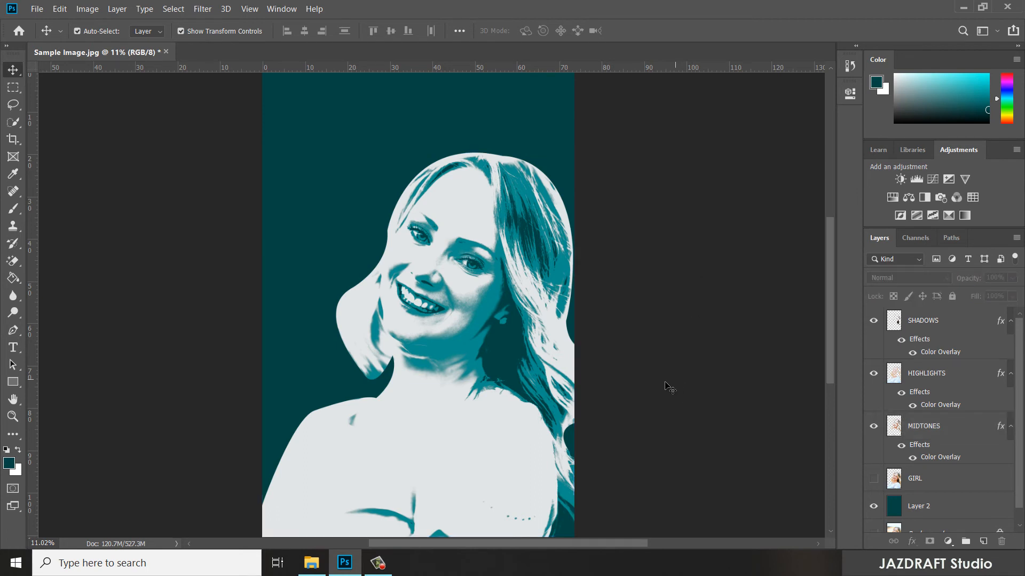
- Darken the SHADOWS layer's Color Overlay slightly to 00403e and apply the layer style
{"action": "left_click", "coordinate": [509, 353]}
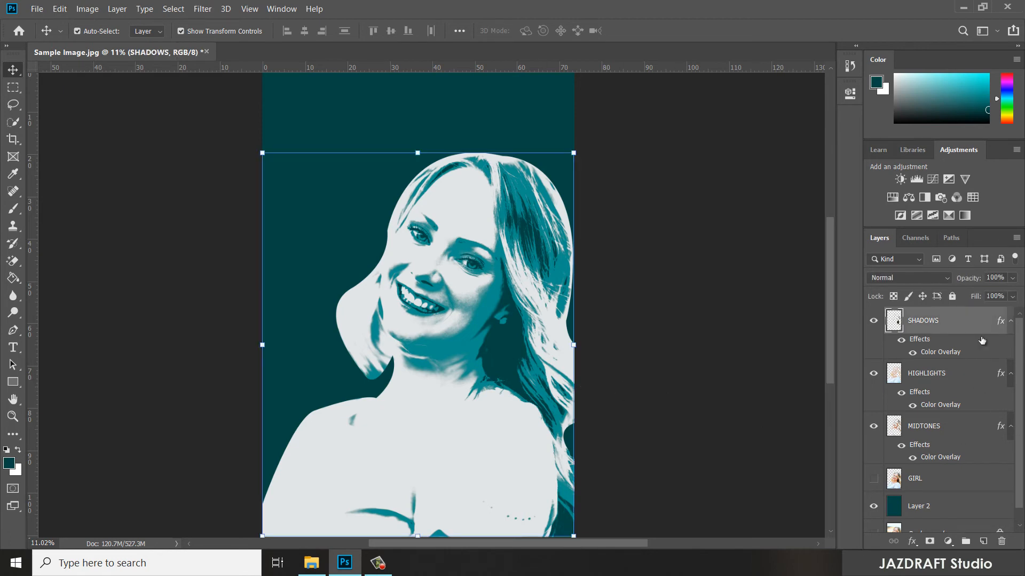
{"action": "double_click", "coordinate": [970, 324]}
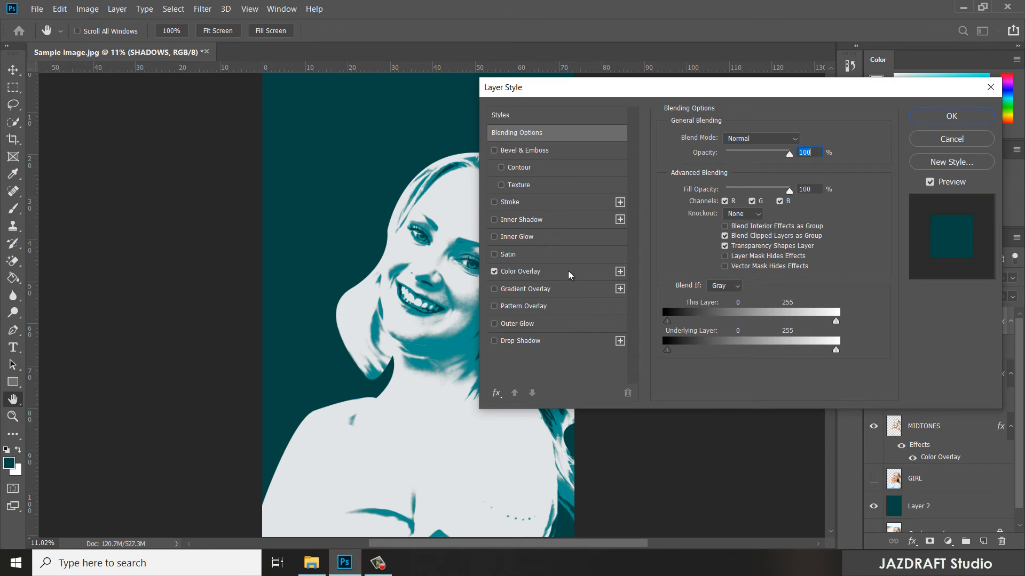
{"action": "left_click", "coordinate": [534, 273]}
{"action": "left_click", "coordinate": [805, 139]}
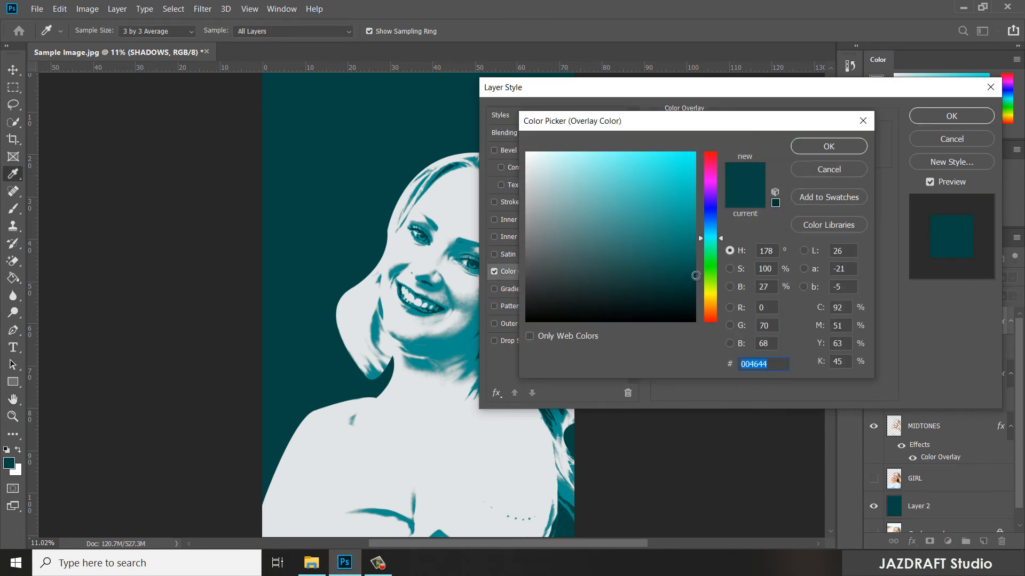
{"action": "left_click_drag", "start_coordinate": [694, 277], "coordinate": [694, 279]}
{"action": "left_click", "coordinate": [822, 147]}
{"action": "left_click", "coordinate": [965, 116]}
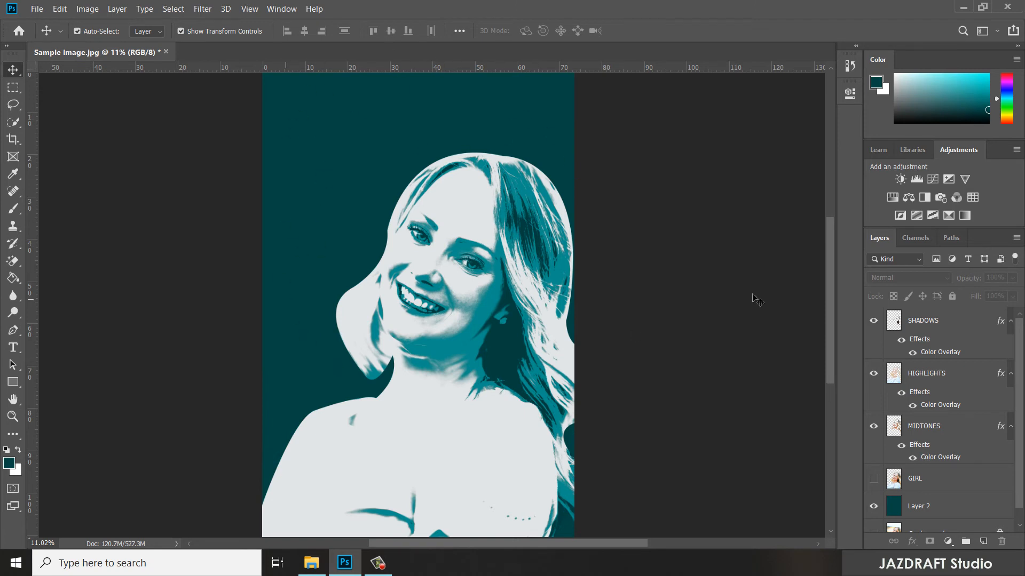
- Make the hidden GIRL layer visible and duplicate it
{"action": "left_click", "coordinate": [873, 479]}
{"action": "left_click", "coordinate": [939, 487]}
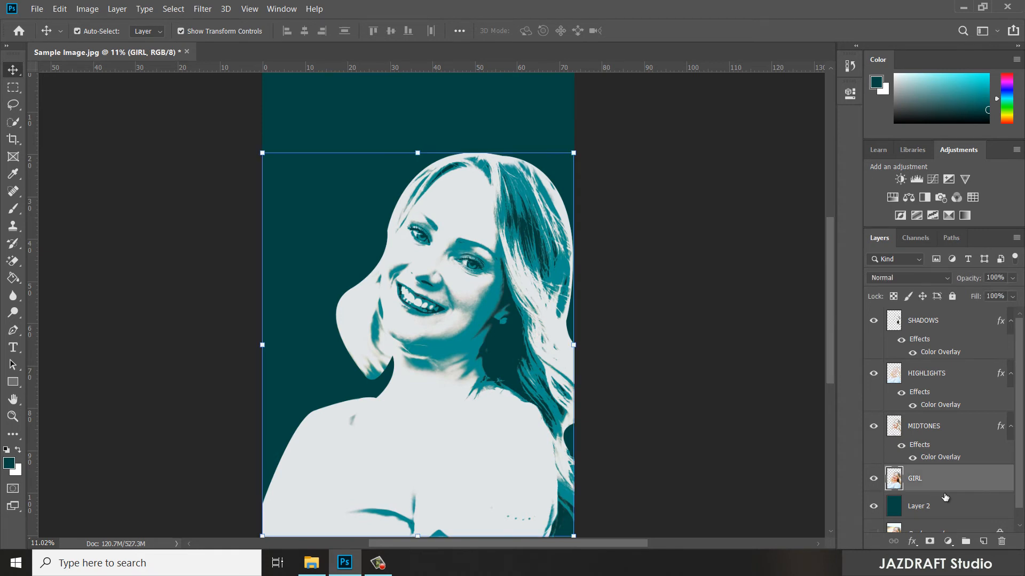
{"action": "key", "text": "ctrl+j"}
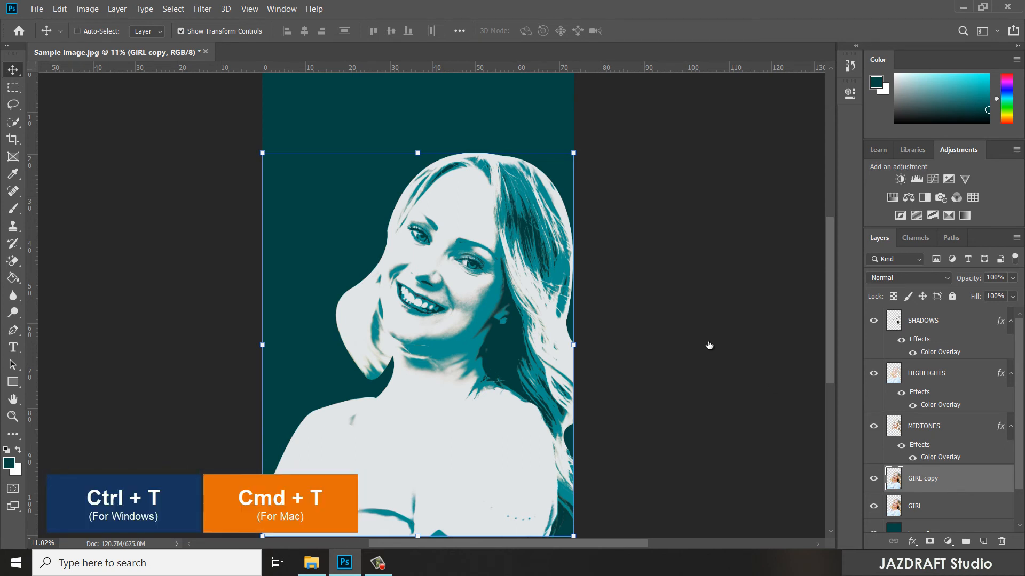
- Scale the duplicated girl layer up to about 110% from its upper-left corner, keeping the lower-right corner in place
{"action": "key", "text": "ctrl+t"}
{"action": "left_click_drag", "start_coordinate": [260, 149], "coordinate": [234, 113]}
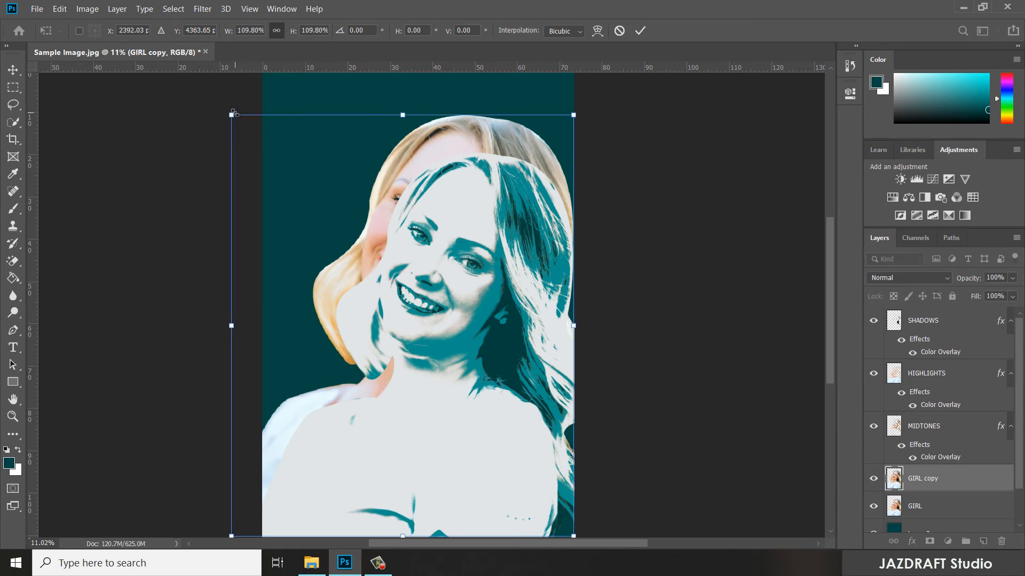
{"action": "key", "text": "Return"}
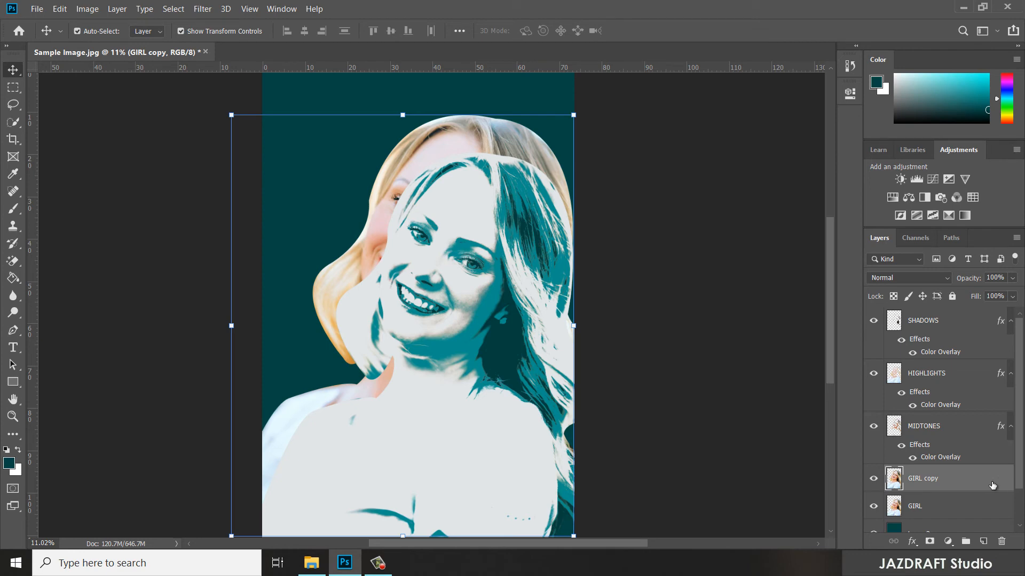
- Add a Color Overlay in dark teal 045856 to the GIRL copy layer and apply the layer style
{"action": "double_click", "coordinate": [955, 479]}
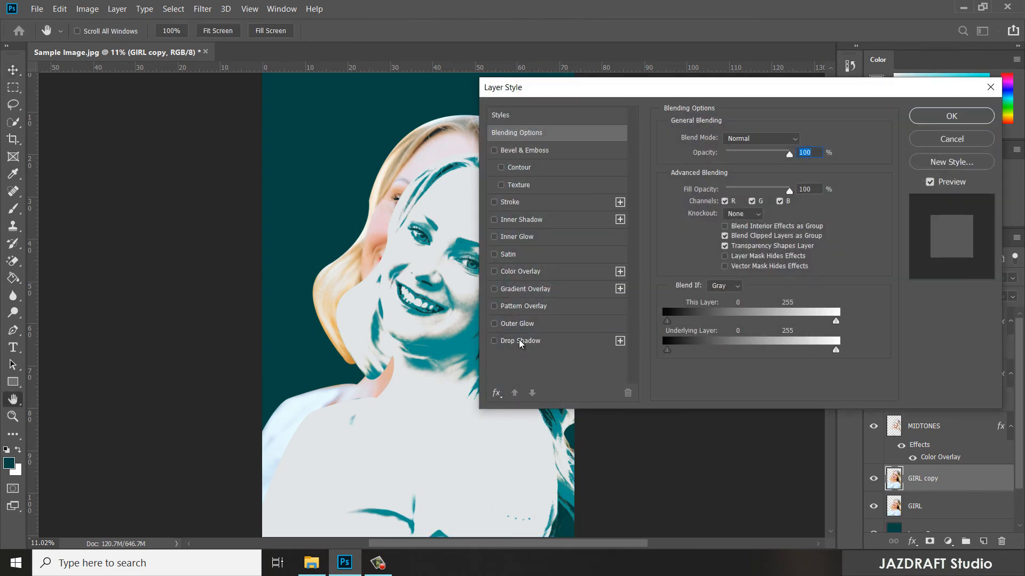
{"action": "left_click", "coordinate": [513, 271]}
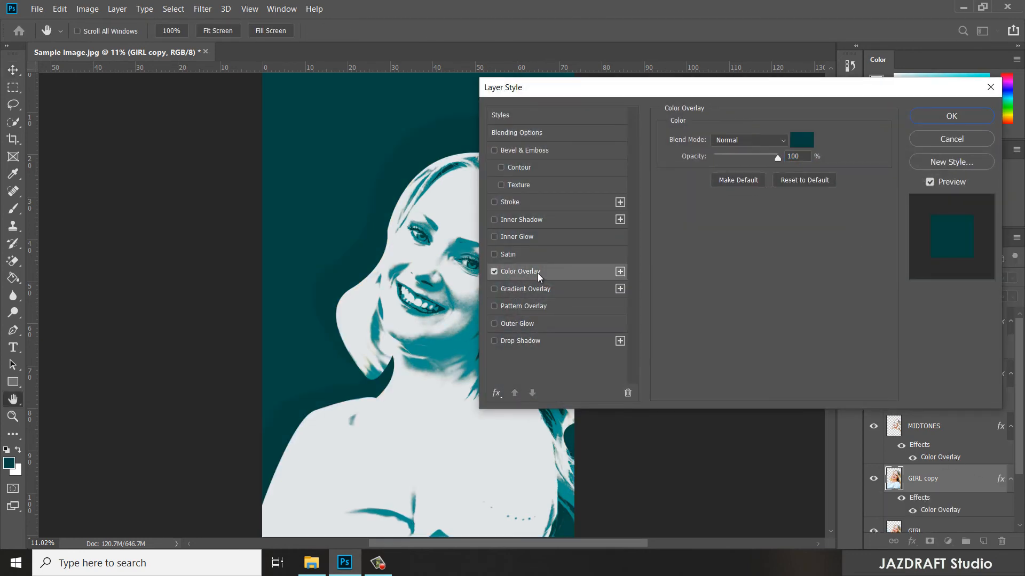
{"action": "left_click", "coordinate": [802, 140]}
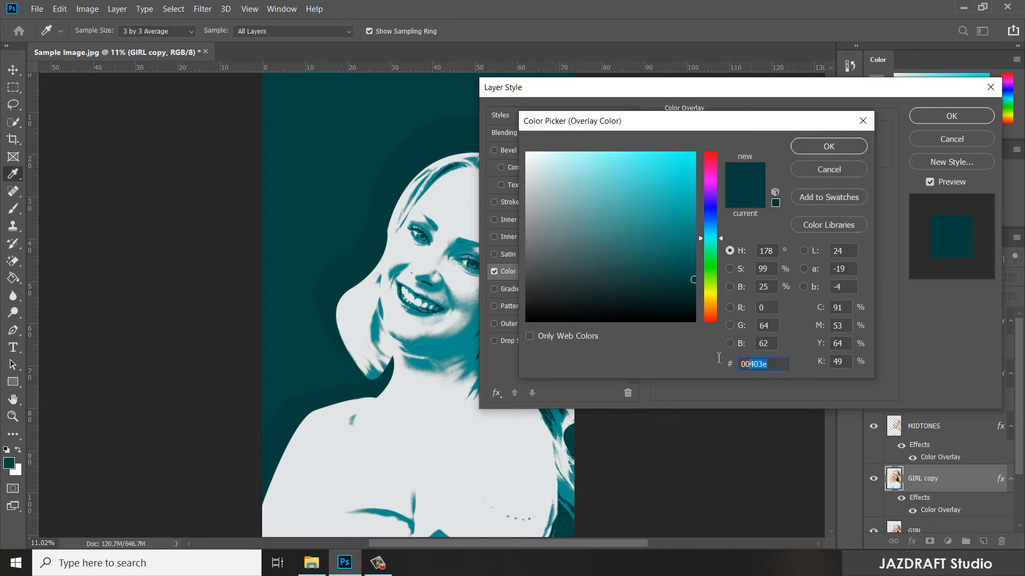
{"action": "type", "text": "04"}
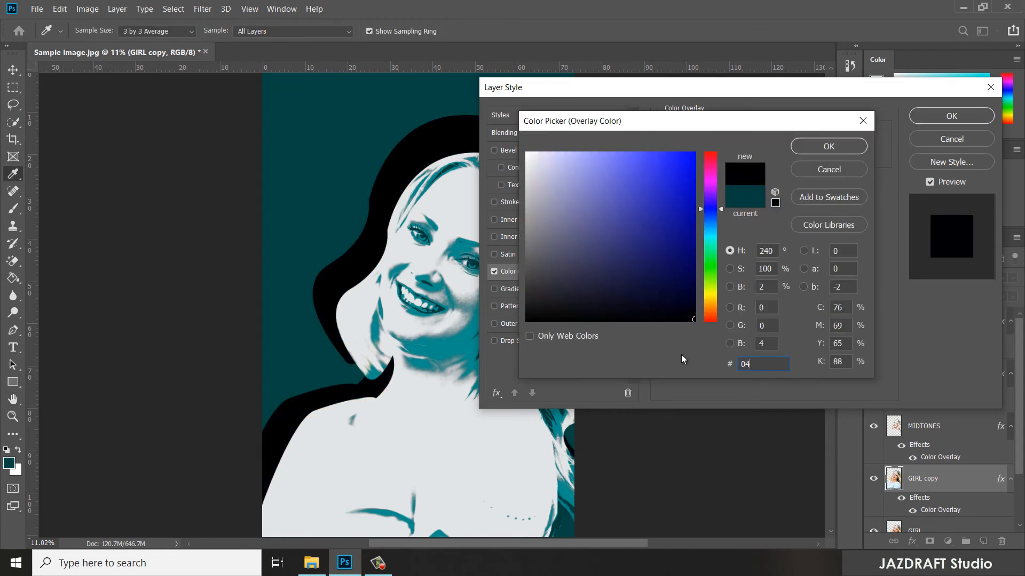
{"action": "type", "text": "5856"}
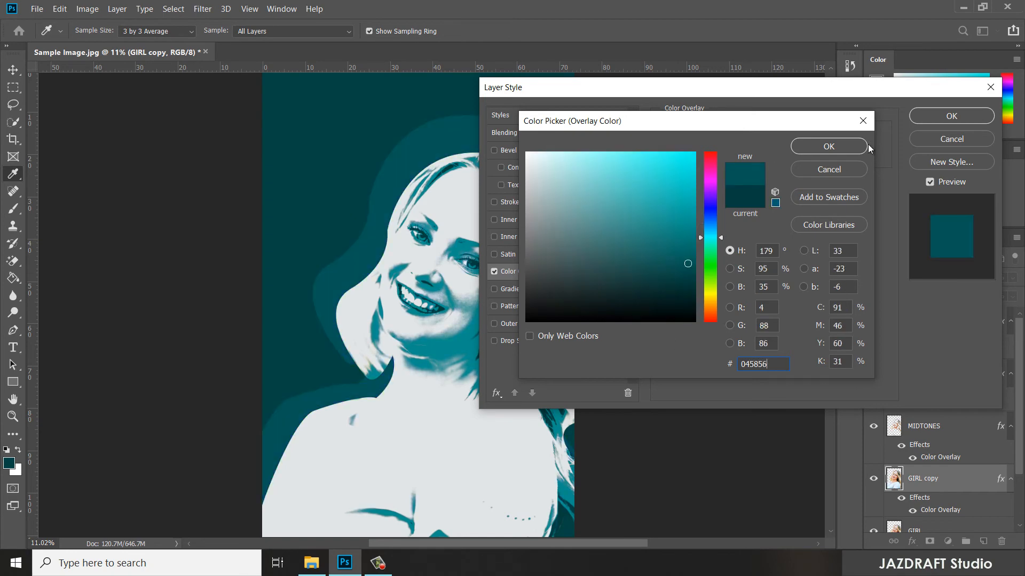
{"action": "left_click", "coordinate": [830, 149]}
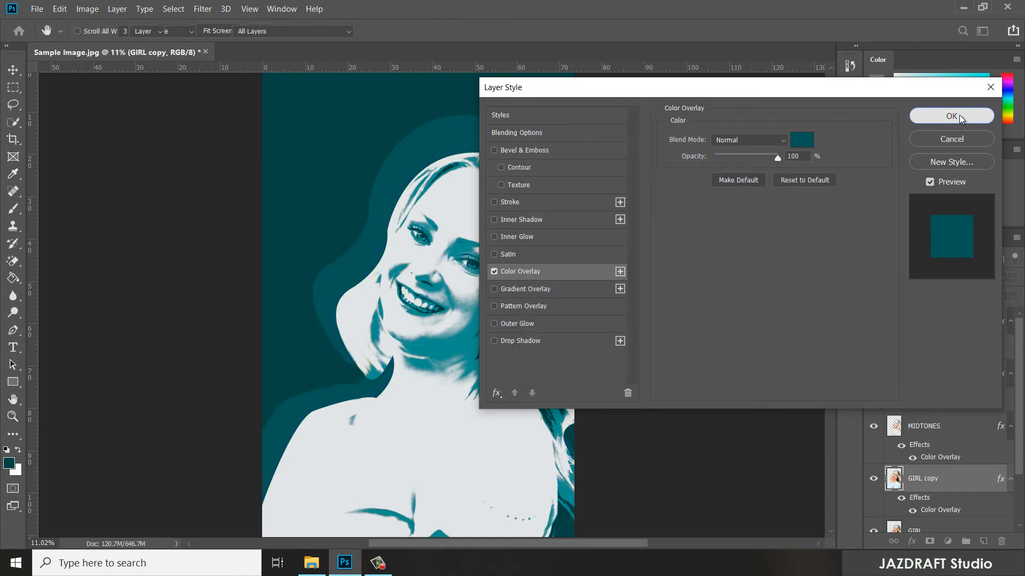
{"action": "left_click", "coordinate": [959, 114]}
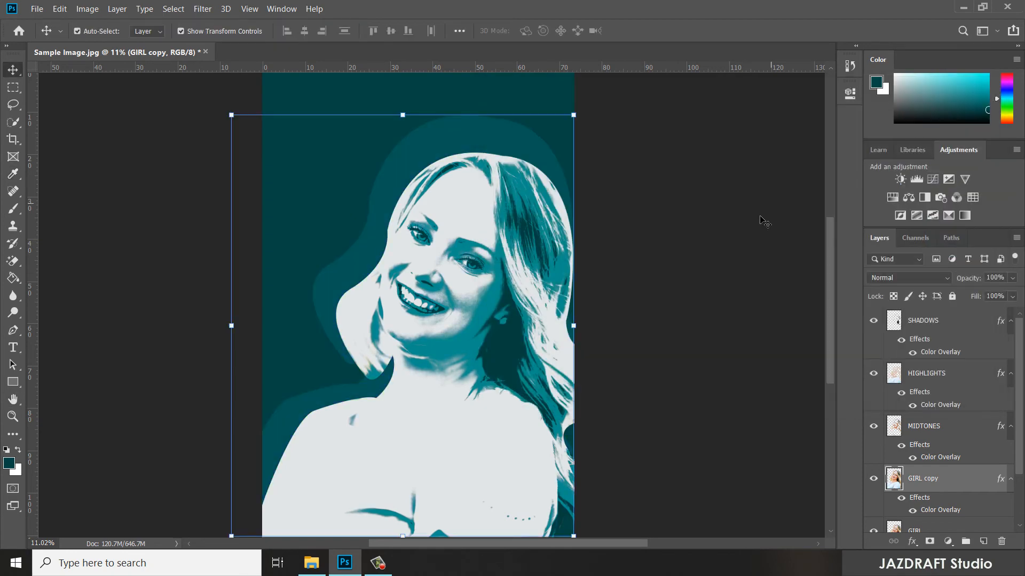
- Duplicate the original GIRL layer again and select the new copy beneath GIRL copy
{"action": "scroll", "coordinate": [958, 499], "scroll_direction": "down", "scroll_amount": 3}
{"action": "left_click", "coordinate": [941, 472]}
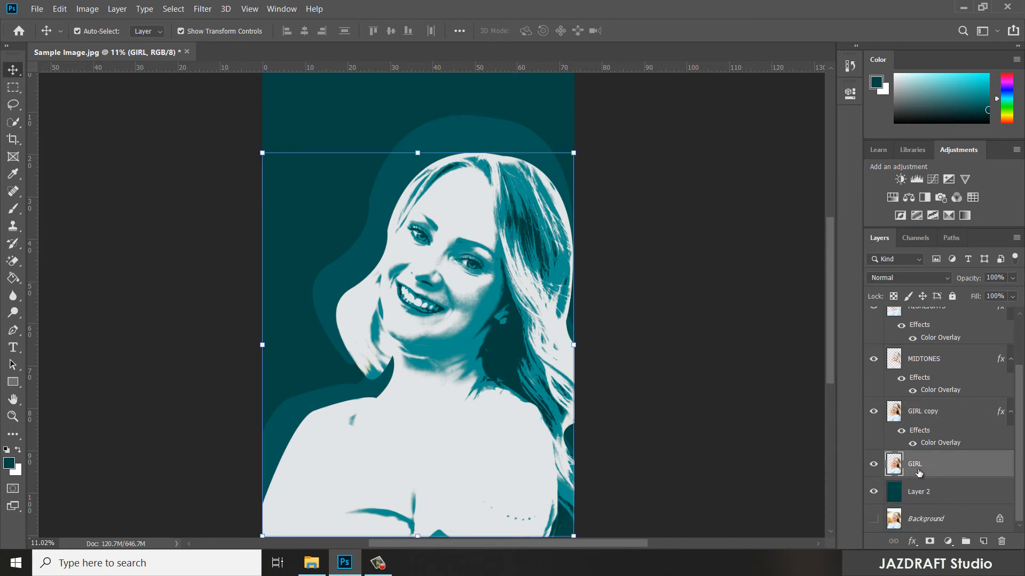
{"action": "key", "text": "ctrl"}
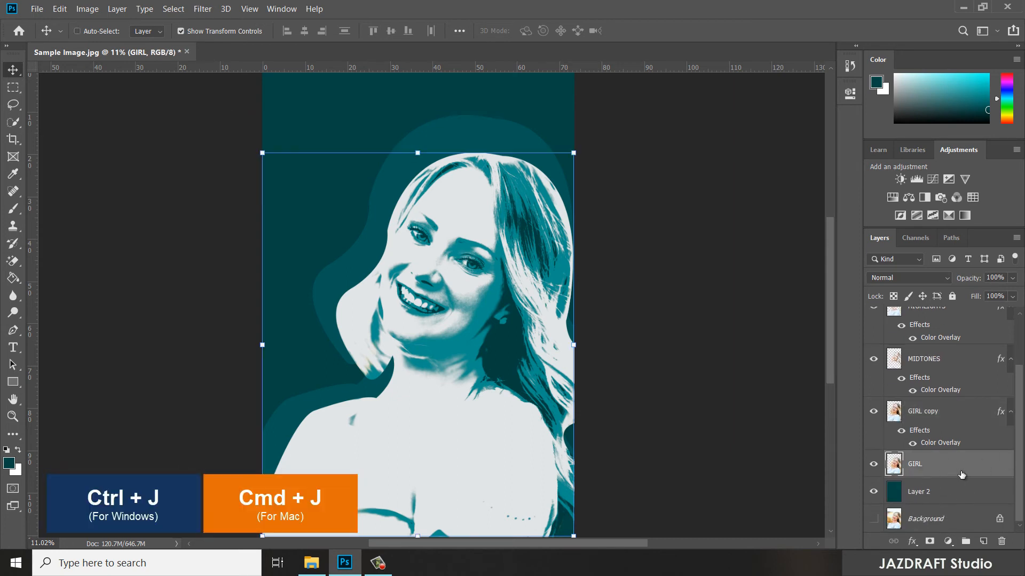
{"action": "key", "text": "ctrl+j"}
{"action": "left_click", "coordinate": [942, 411]}
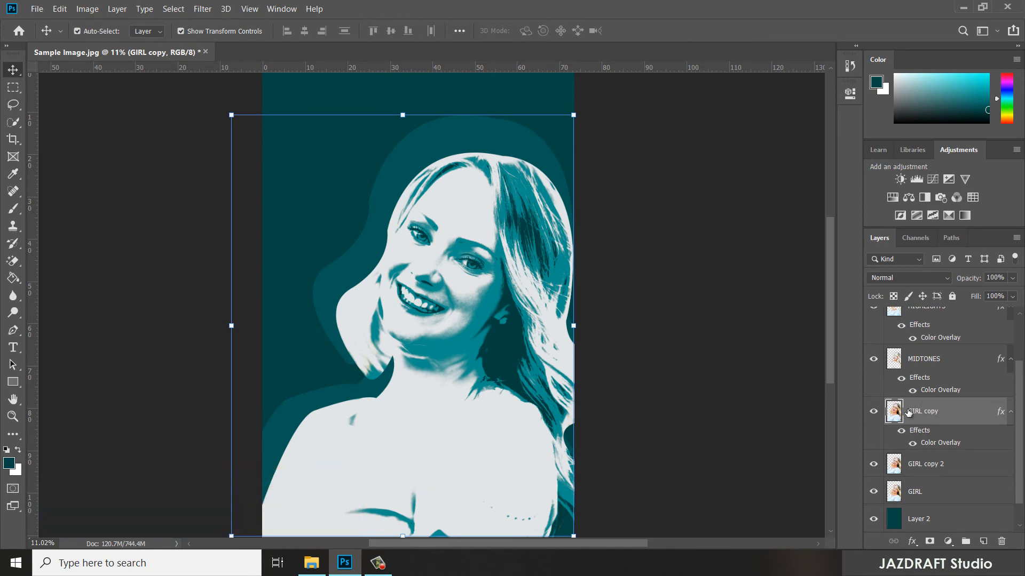
{"action": "left_click", "coordinate": [936, 464]}
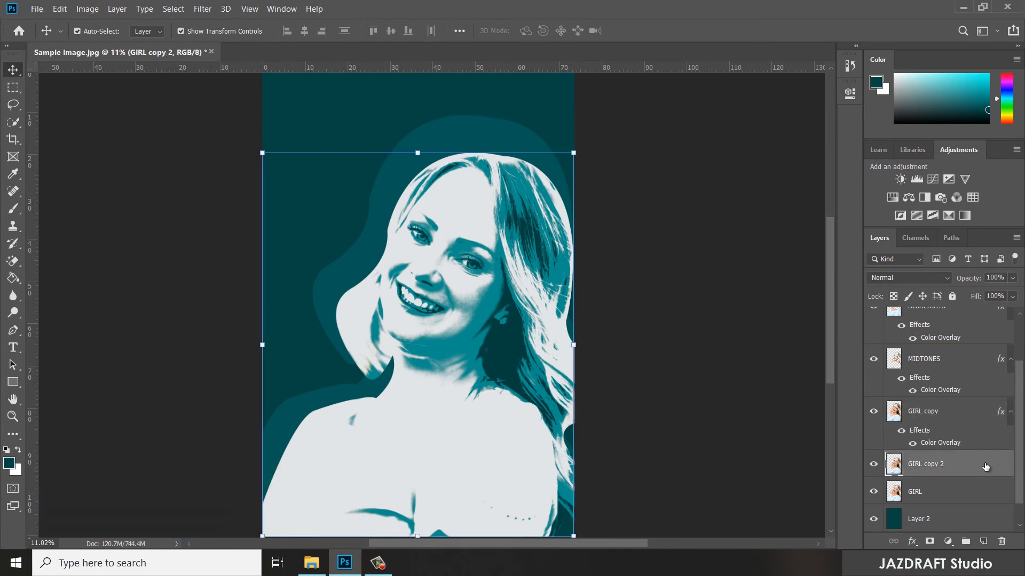
{"action": "double_click", "coordinate": [986, 467]}
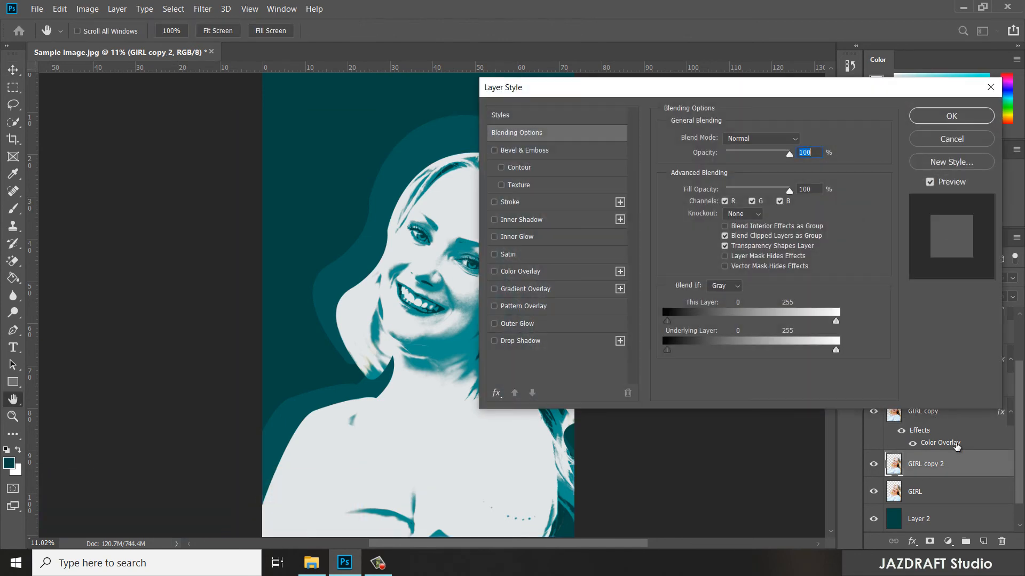
{"action": "left_click", "coordinate": [958, 137]}
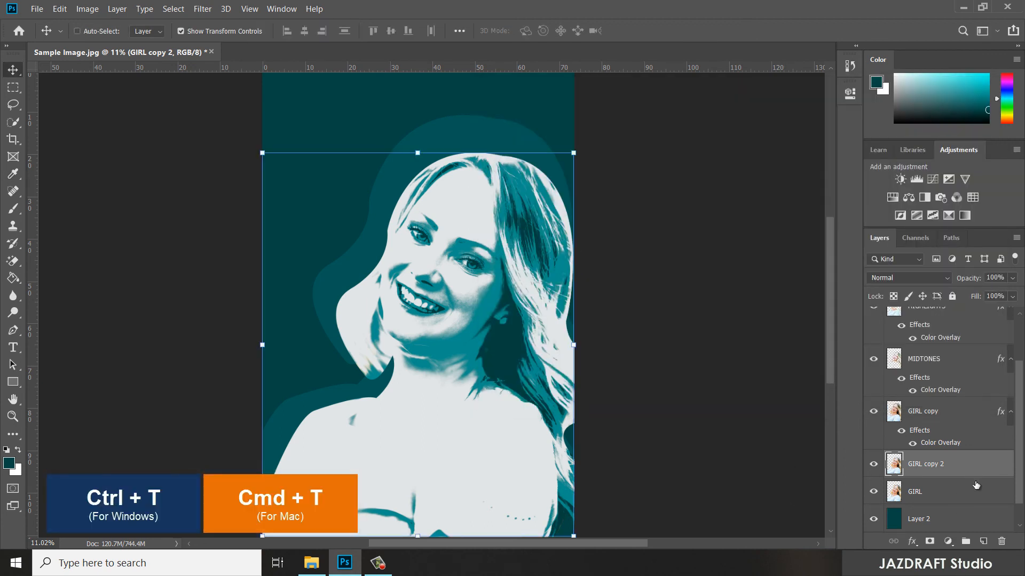
- Scale the second girl copy up to about 118% from its upper-left corner, keeping the lower-right corner in place
{"action": "key", "text": "ctrl+t"}
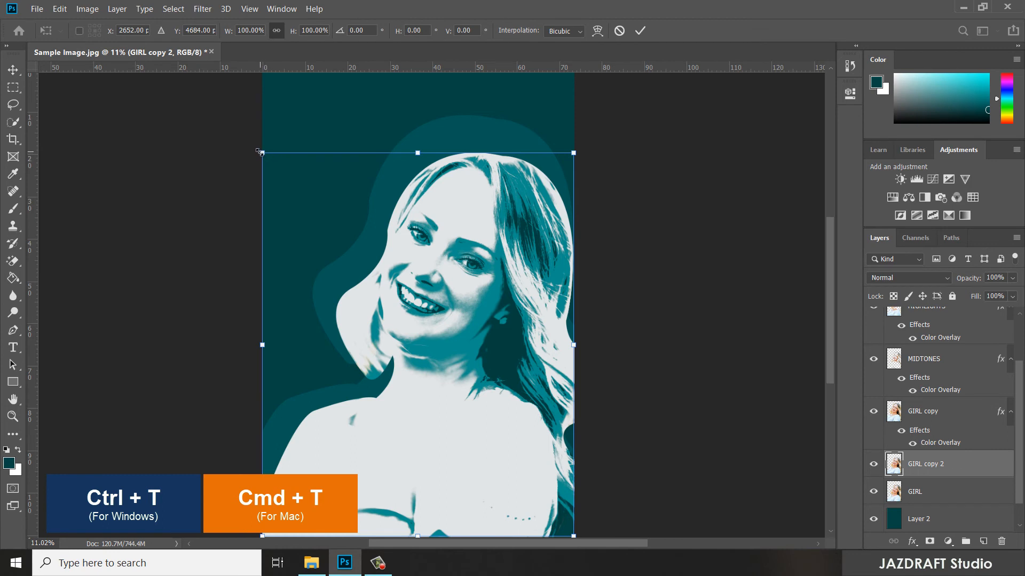
{"action": "left_click_drag", "start_coordinate": [260, 153], "coordinate": [217, 96]}
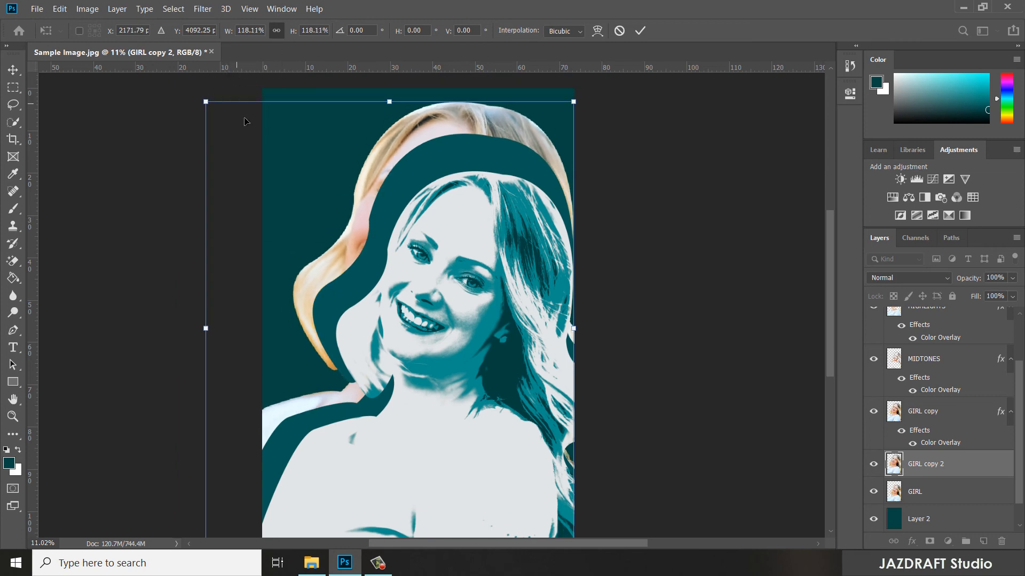
{"action": "left_click", "coordinate": [640, 31]}
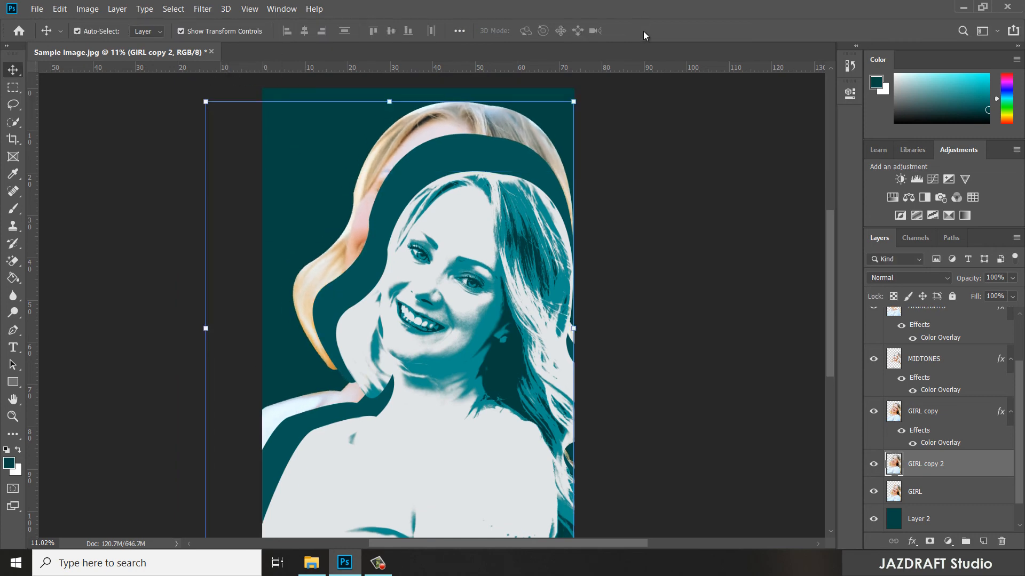
- Add a Color Overlay in teal 096c69 to the GIRL copy 2 layer and apply the layer style
{"action": "double_click", "coordinate": [993, 464]}
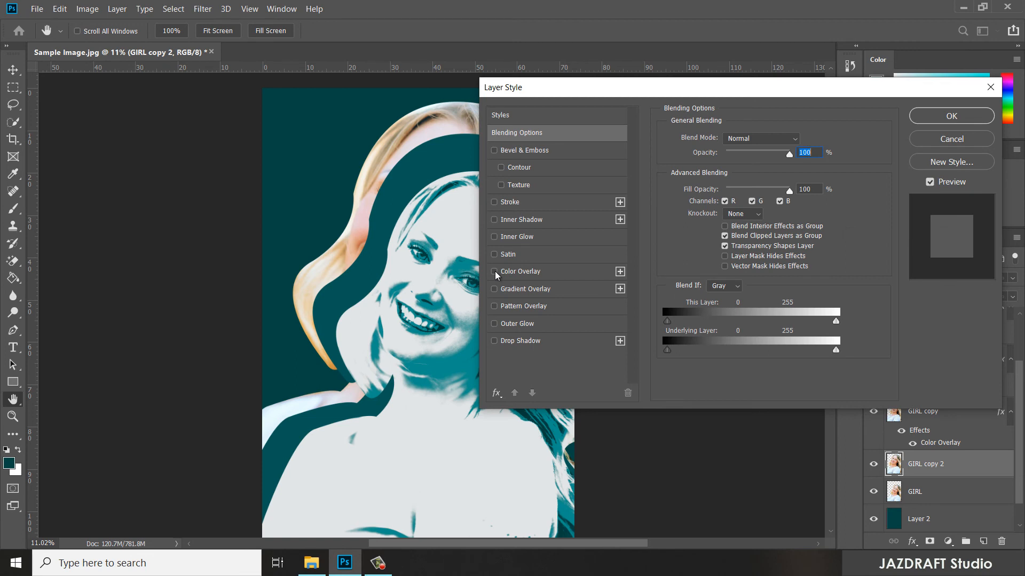
{"action": "left_click", "coordinate": [495, 272]}
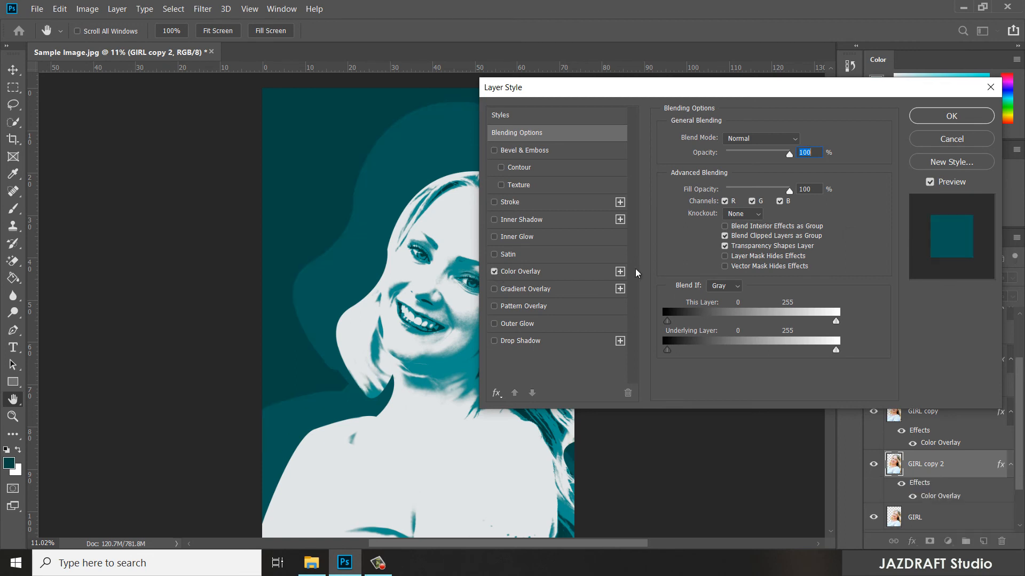
{"action": "left_click", "coordinate": [528, 272]}
{"action": "left_click", "coordinate": [800, 141]}
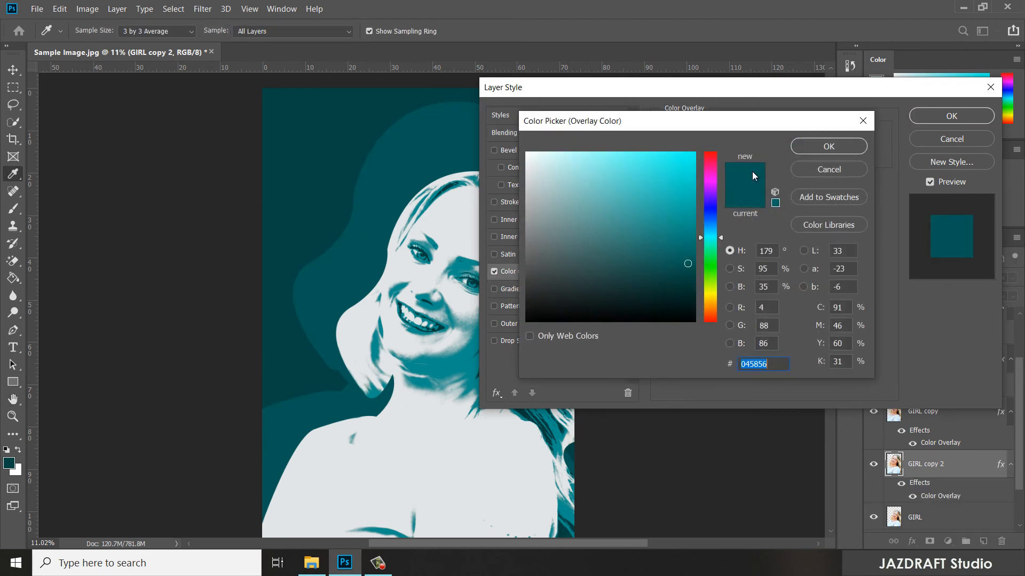
{"action": "type", "text": "096c"}
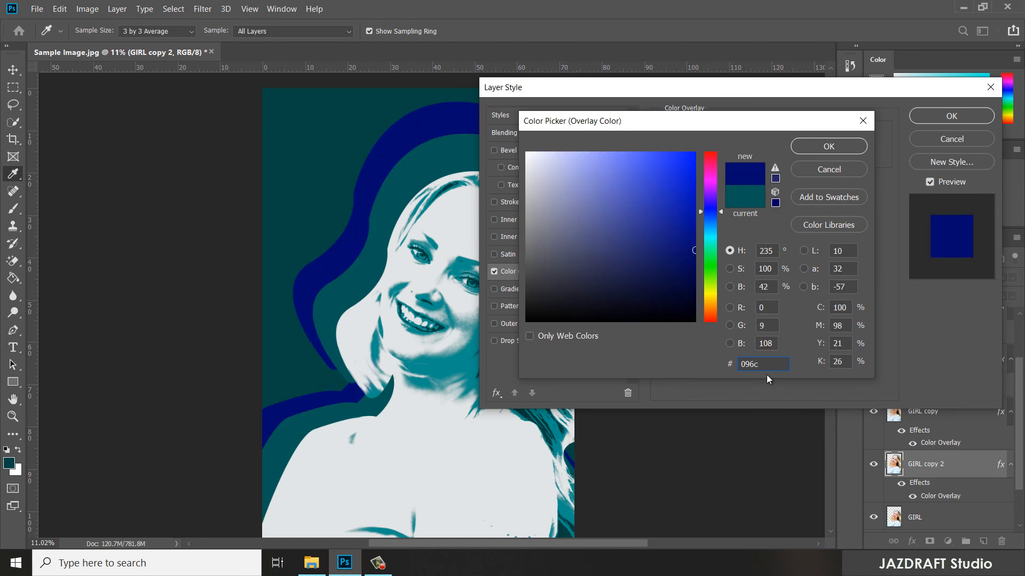
{"action": "type", "text": "69"}
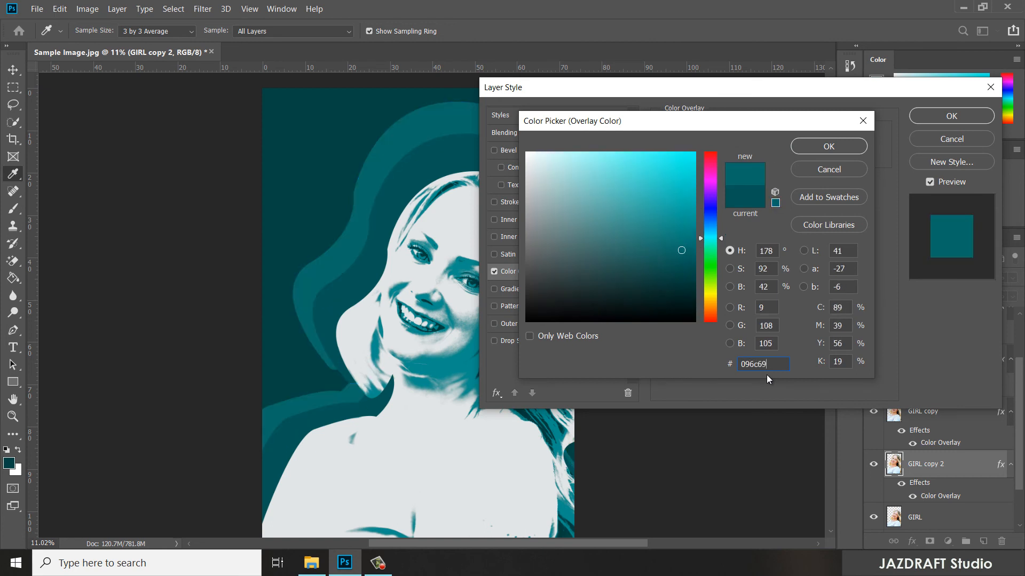
{"action": "left_click", "coordinate": [825, 149]}
{"action": "left_click", "coordinate": [967, 118]}
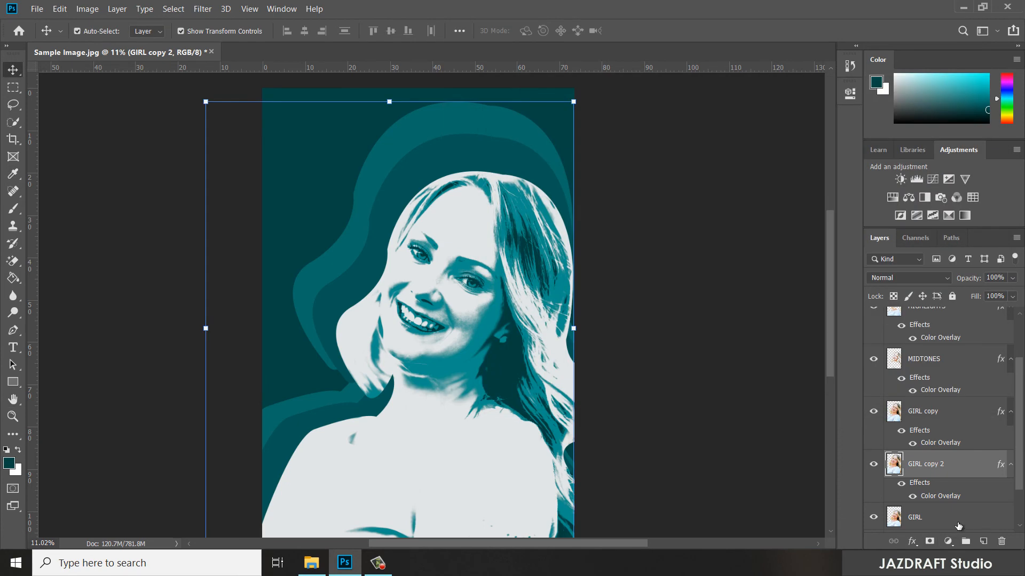
- Duplicate the original GIRL layer again and scale the new copy up to about 129% from its upper-left corner
{"action": "left_click", "coordinate": [959, 515]}
{"action": "scroll", "coordinate": [969, 474], "scroll_direction": "down", "scroll_amount": 1}
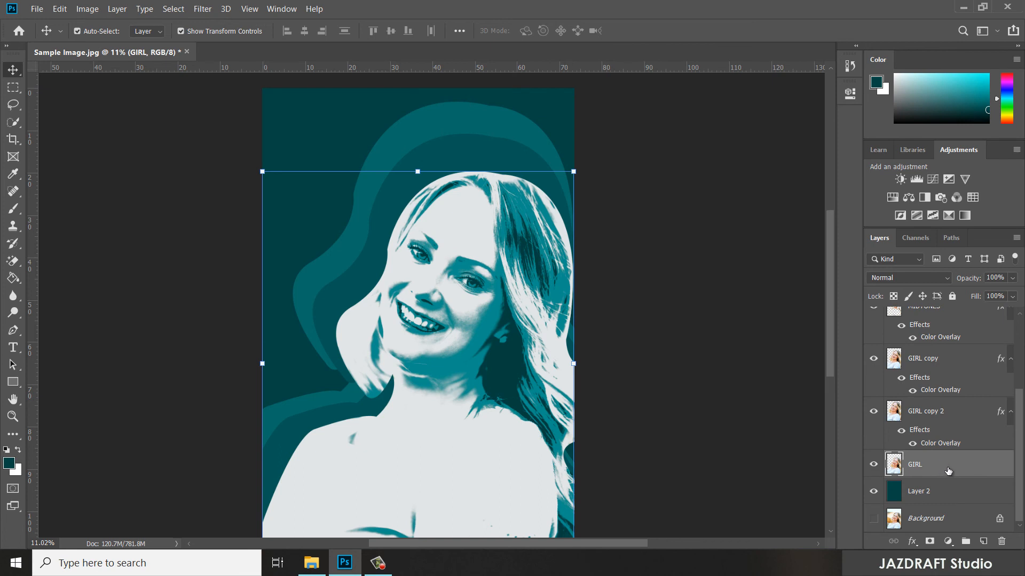
{"action": "key", "text": "ctrl+j"}
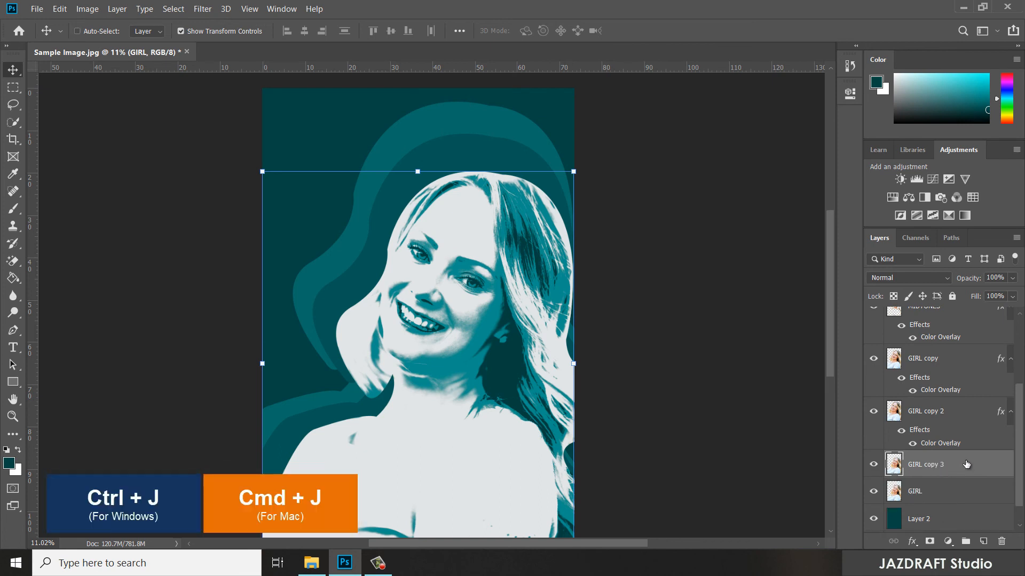
{"action": "key", "text": "ctrl+t"}
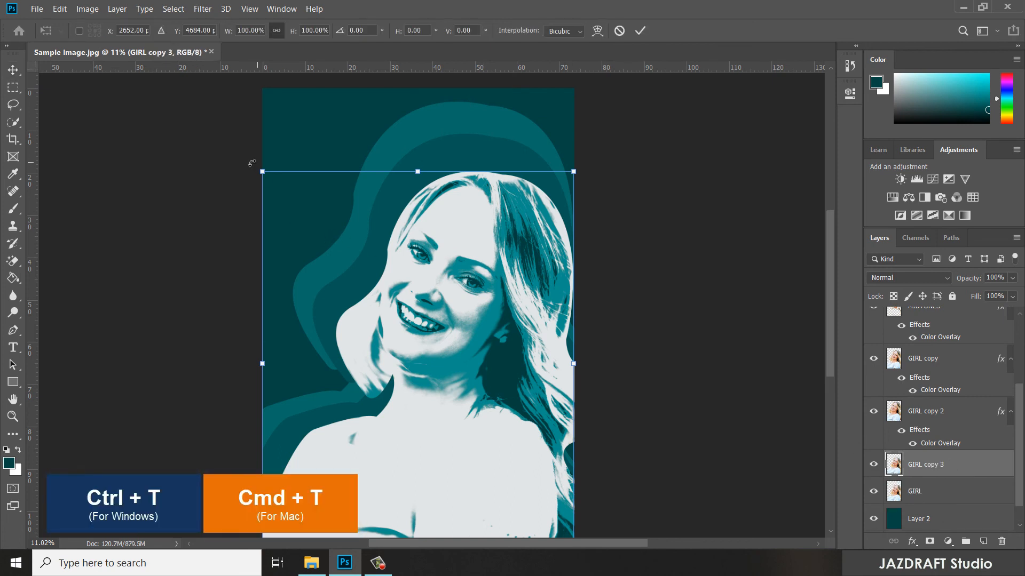
{"action": "left_click_drag", "start_coordinate": [262, 172], "coordinate": [201, 80]}
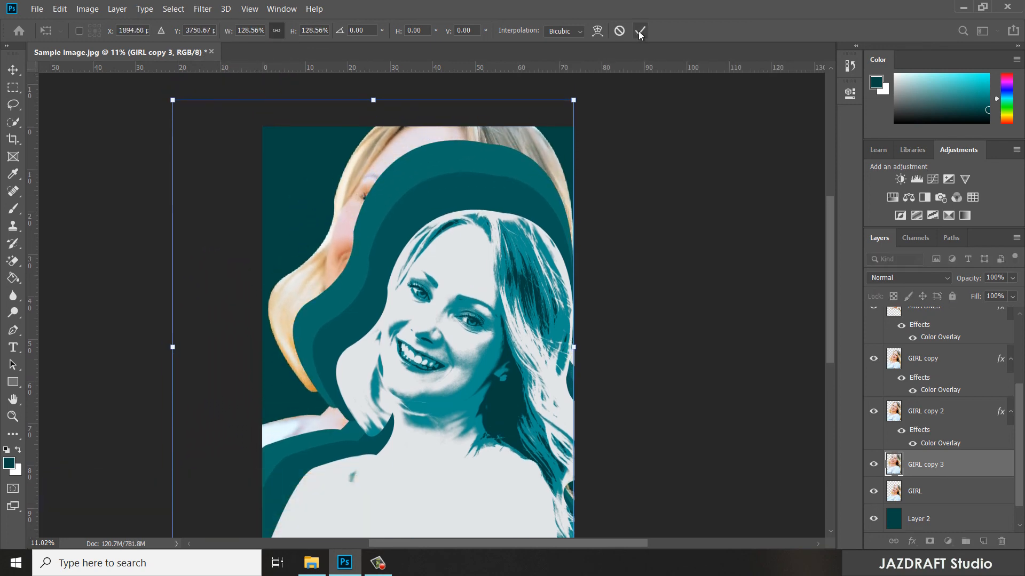
{"action": "left_click", "coordinate": [640, 32]}
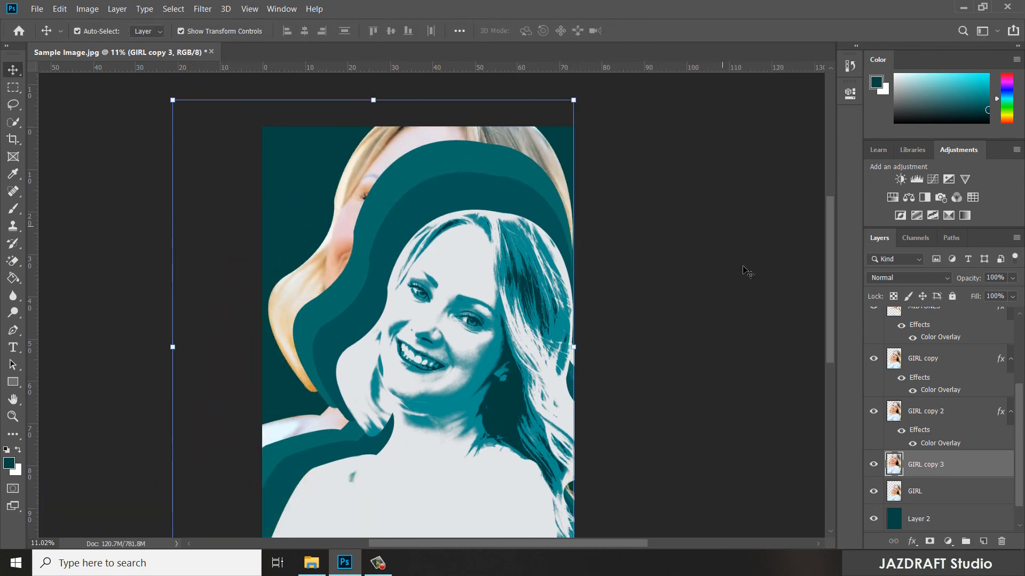
- Add a Color Overlay in muted teal 4c8a88 to the GIRL copy 3 layer and apply the layer style
{"action": "double_click", "coordinate": [990, 464]}
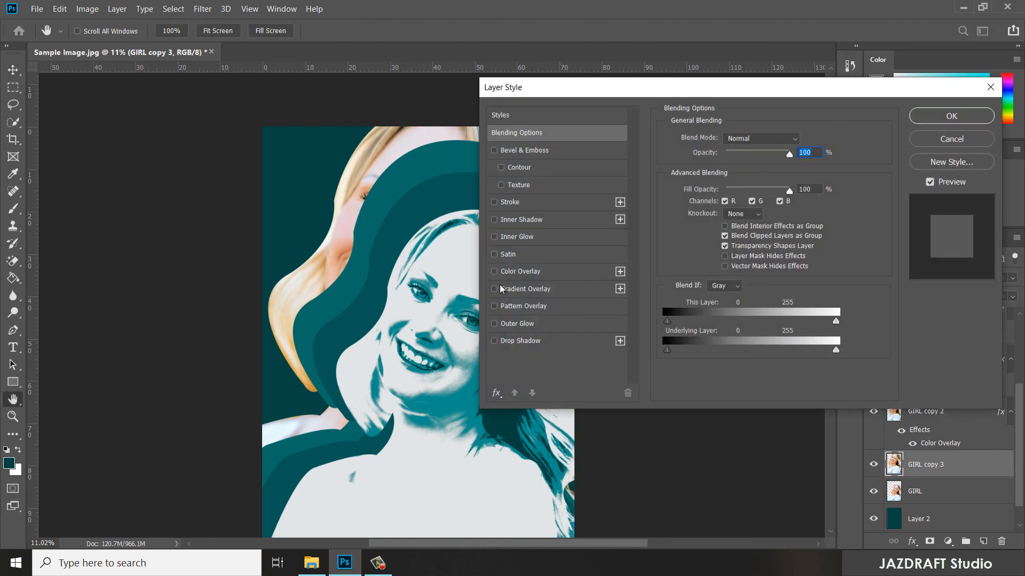
{"action": "left_click", "coordinate": [520, 271]}
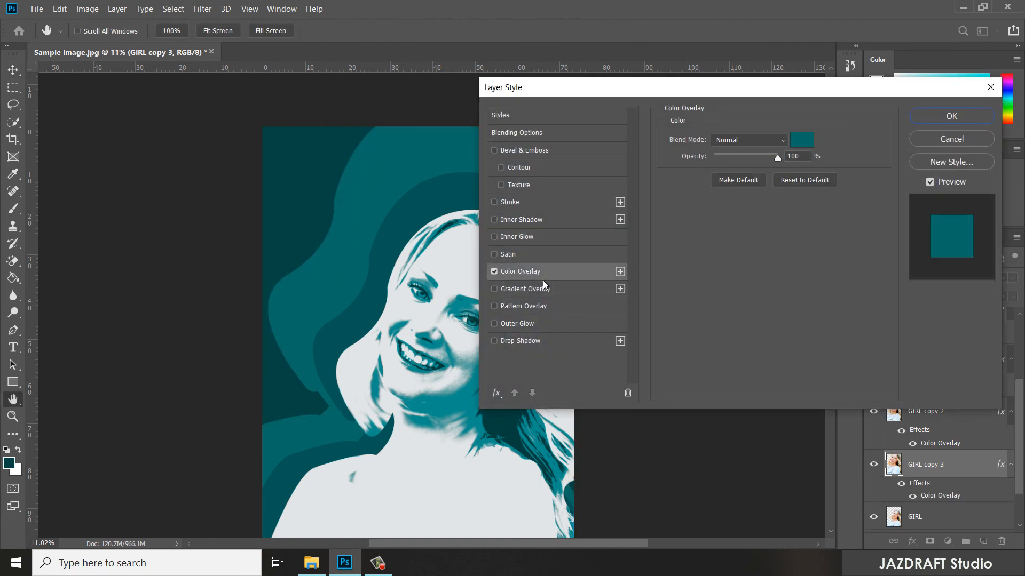
{"action": "left_click", "coordinate": [812, 142]}
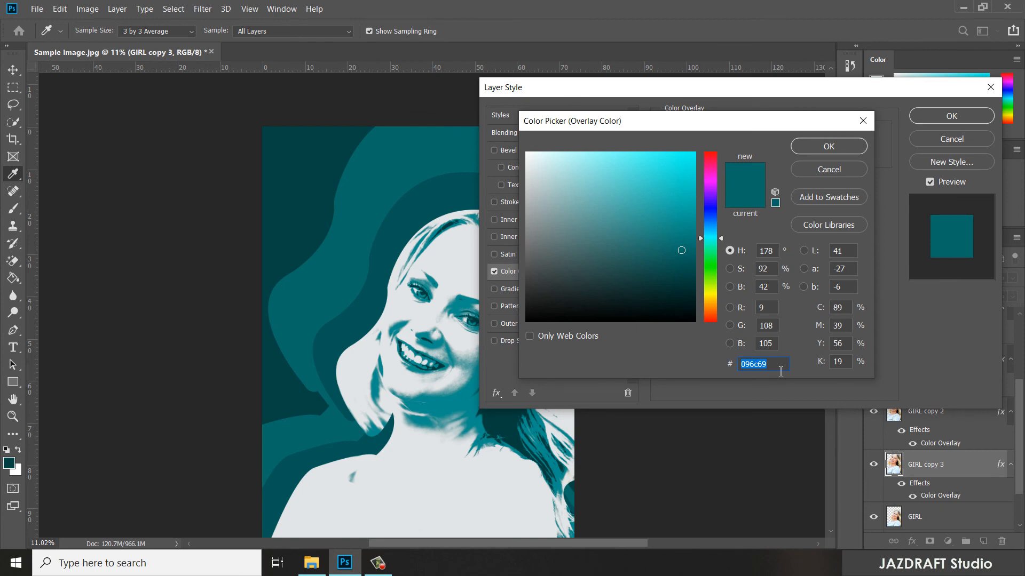
{"action": "type", "text": "4"}
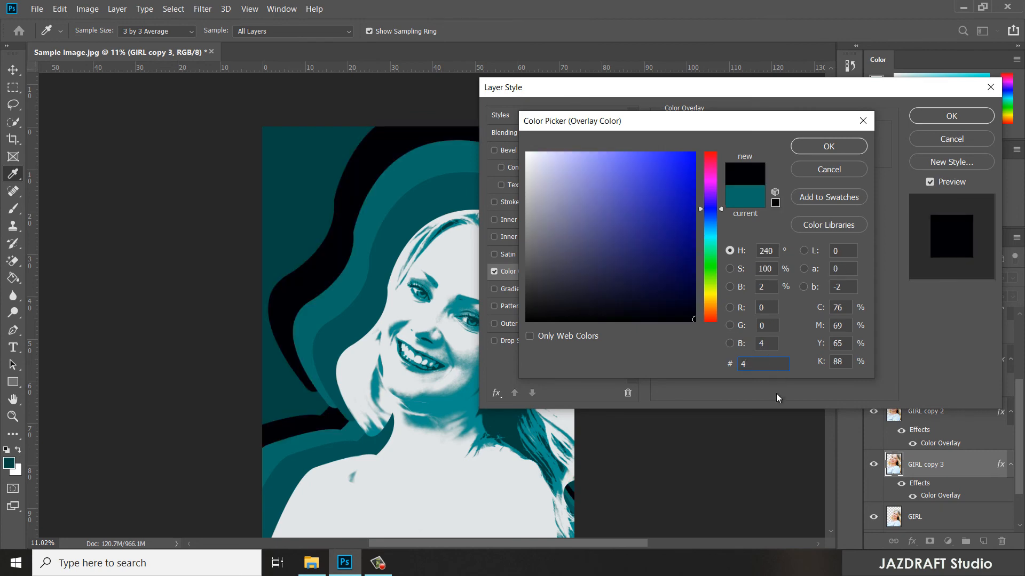
{"action": "type", "text": "c8"}
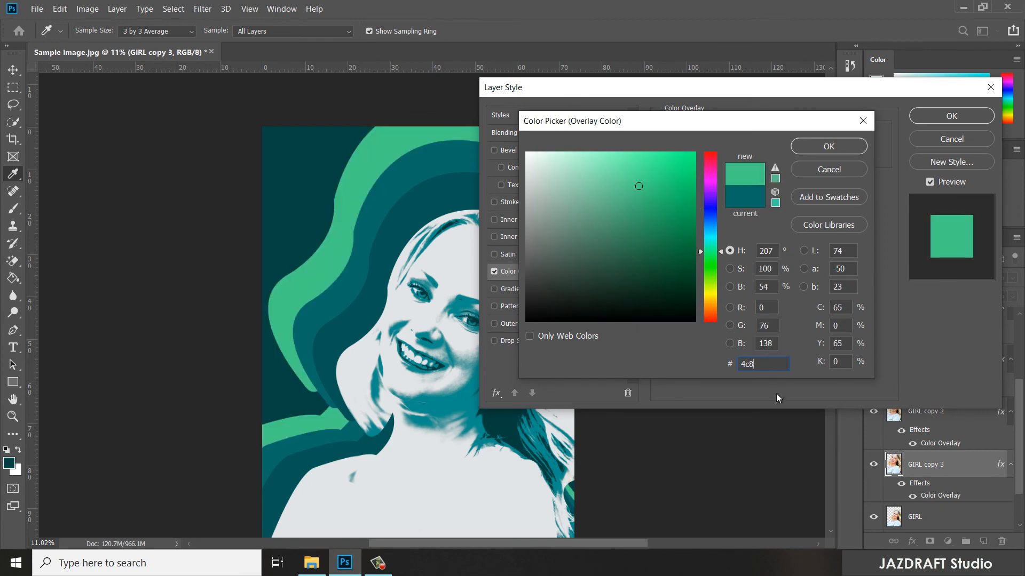
{"action": "type", "text": "a88"}
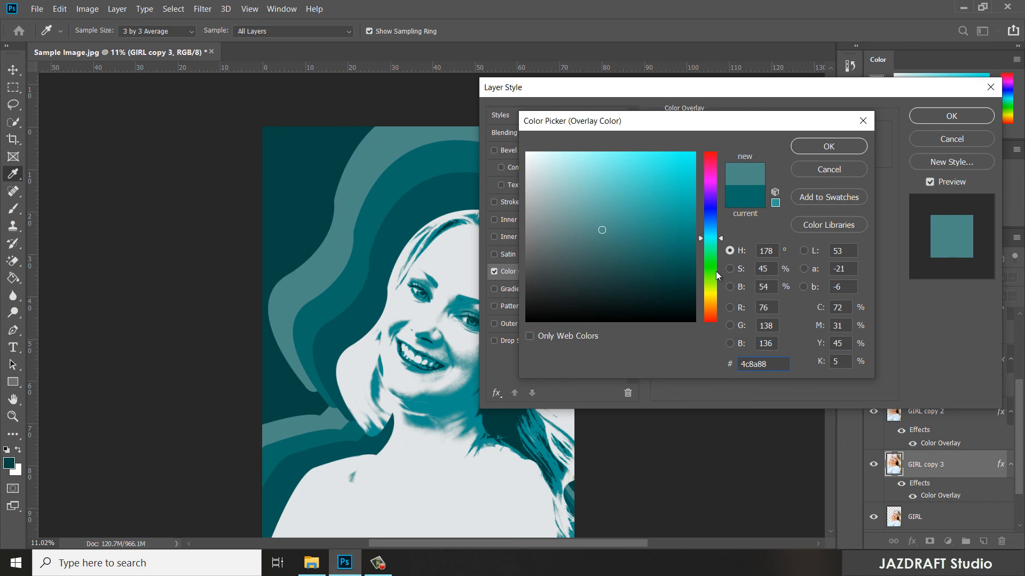
{"action": "mouse_move", "coordinate": [721, 238]}
{"action": "left_mouse_down"}
{"action": "mouse_move", "coordinate": [725, 274]}
{"action": "mouse_move", "coordinate": [726, 229]}
{"action": "left_mouse_up"}
{"action": "left_click", "coordinate": [830, 146]}
{"action": "left_click", "coordinate": [951, 116]}
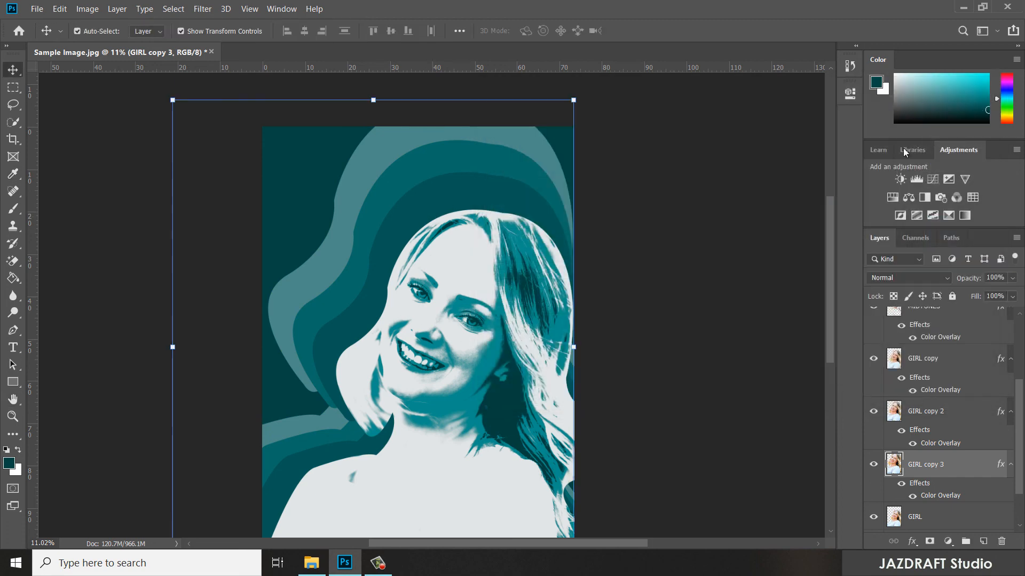
- Deselect the layers and fit the whole artwork in view to examine the finished composition
{"action": "key", "text": "ctrl+0"}
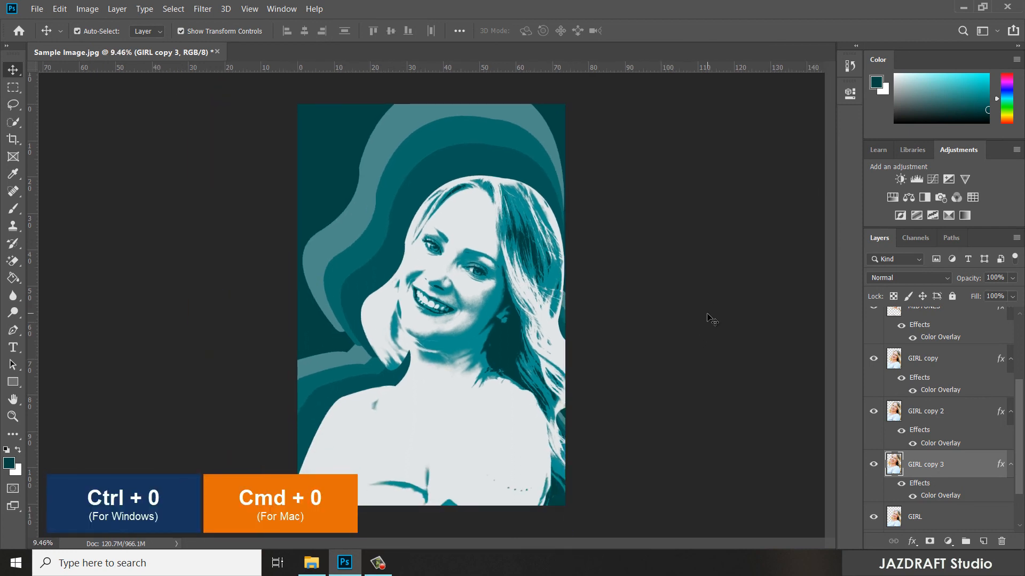
{"action": "left_click", "coordinate": [710, 316]}
{"action": "key", "text": "ctrl+0"}
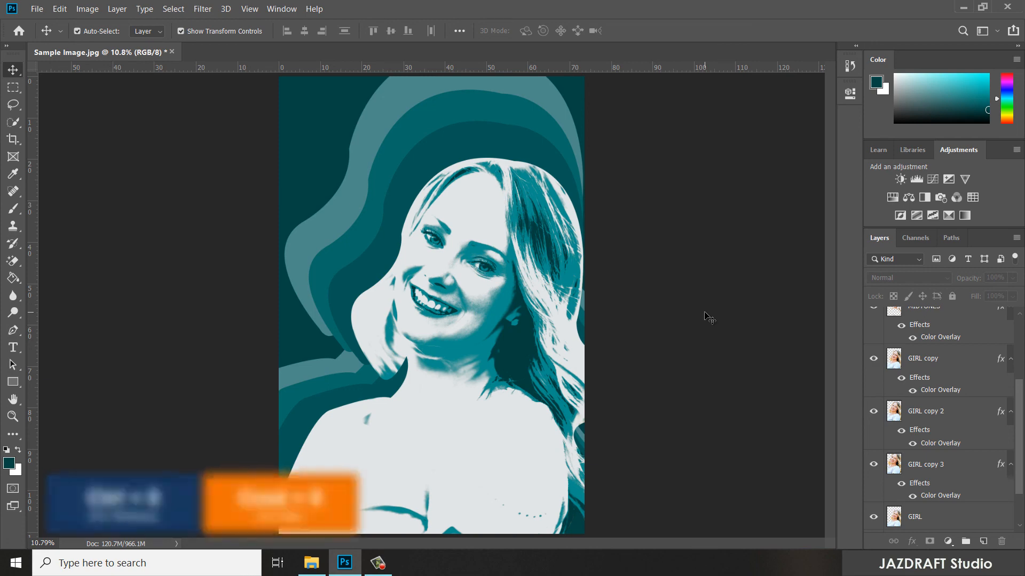
- Save the artwork as a JPEG named Sample Image (edited) in the New folder directory
{"action": "left_click", "coordinate": [37, 9]}
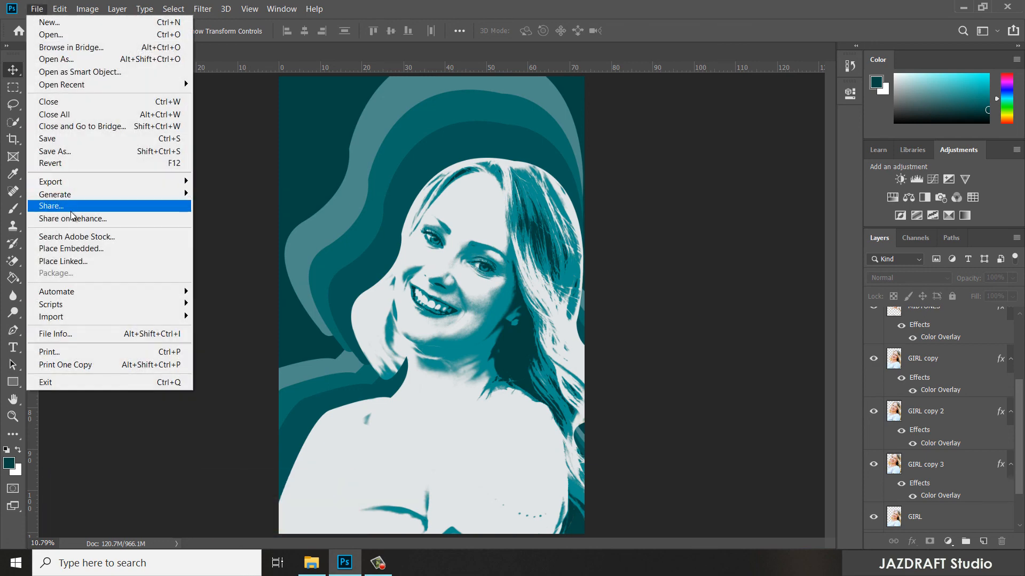
{"action": "left_click", "coordinate": [59, 151]}
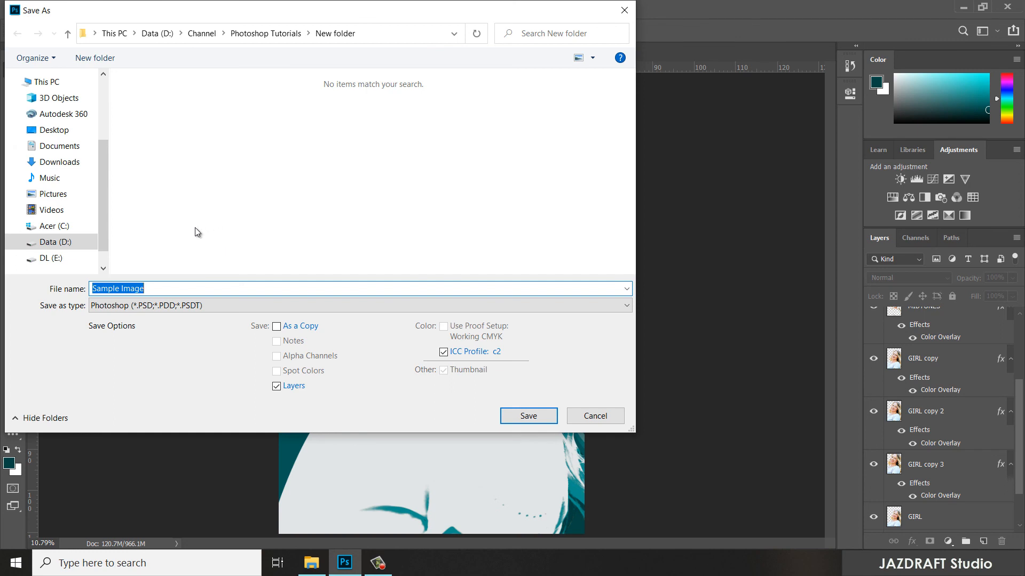
{"action": "left_click", "coordinate": [169, 309]}
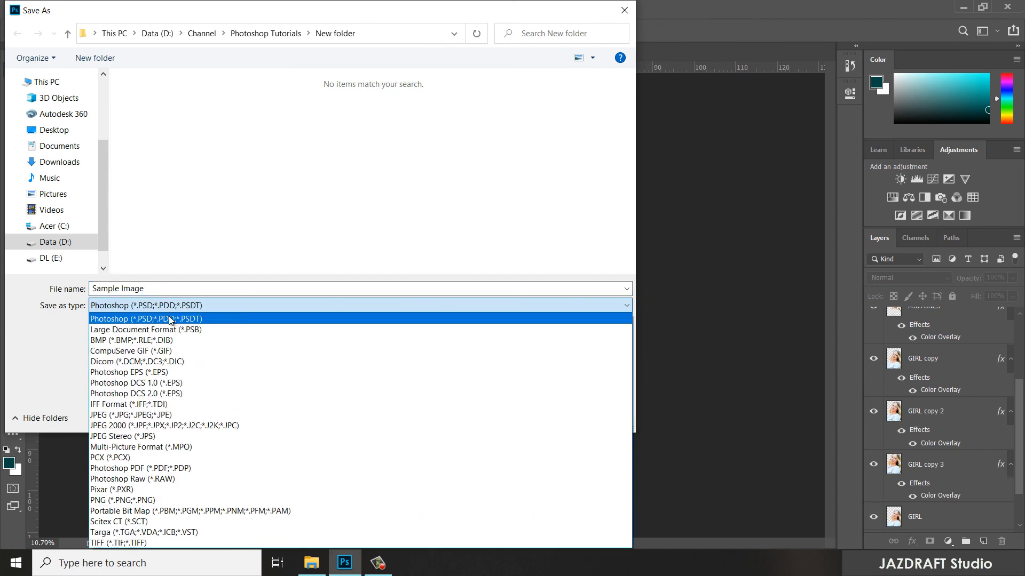
{"action": "left_click", "coordinate": [162, 416]}
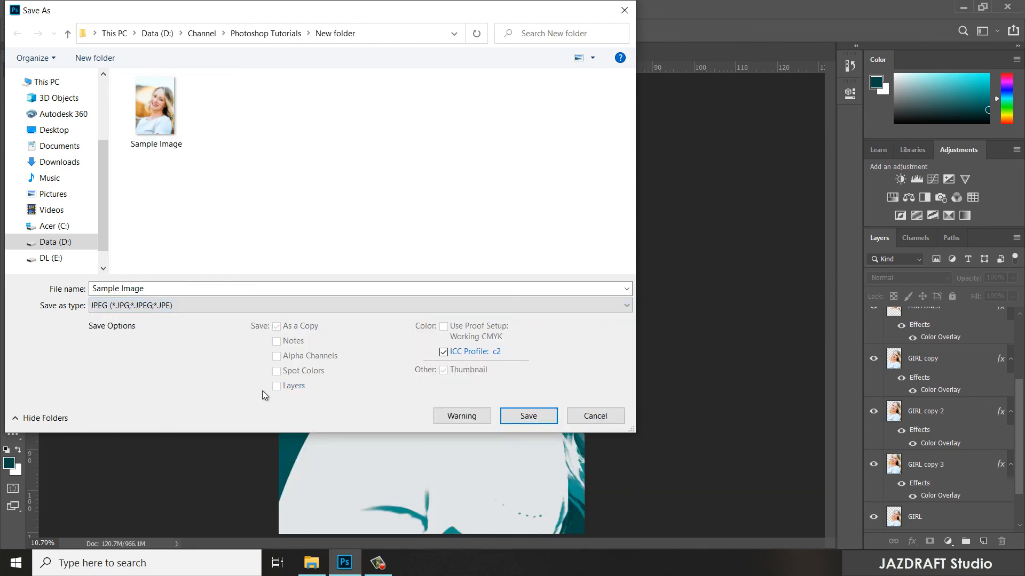
{"action": "left_click", "coordinate": [181, 290]}
{"action": "left_click", "coordinate": [178, 304]}
{"action": "left_click", "coordinate": [178, 290]}
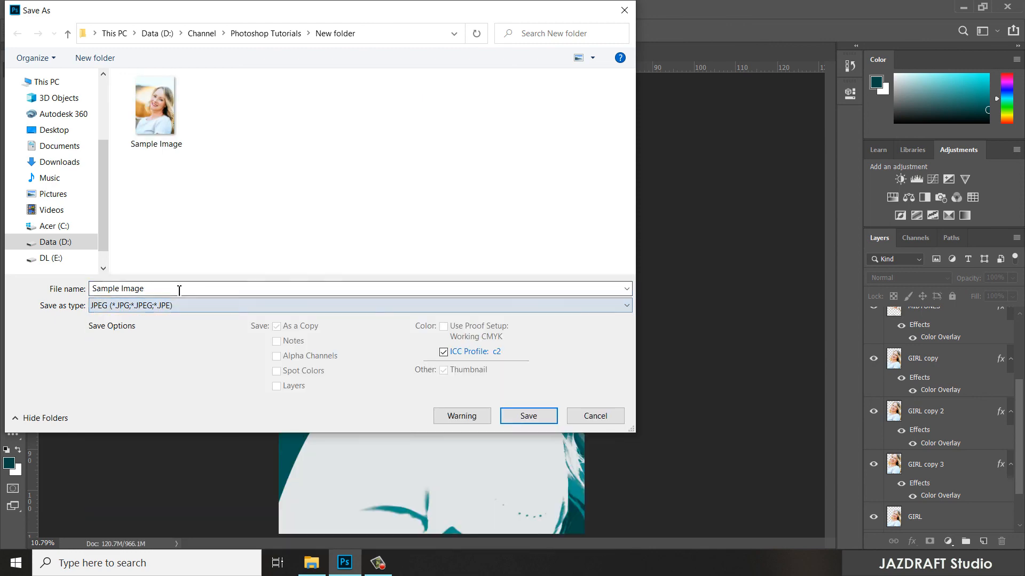
{"action": "double_click", "coordinate": [179, 289]}
{"action": "left_click", "coordinate": [179, 290]}
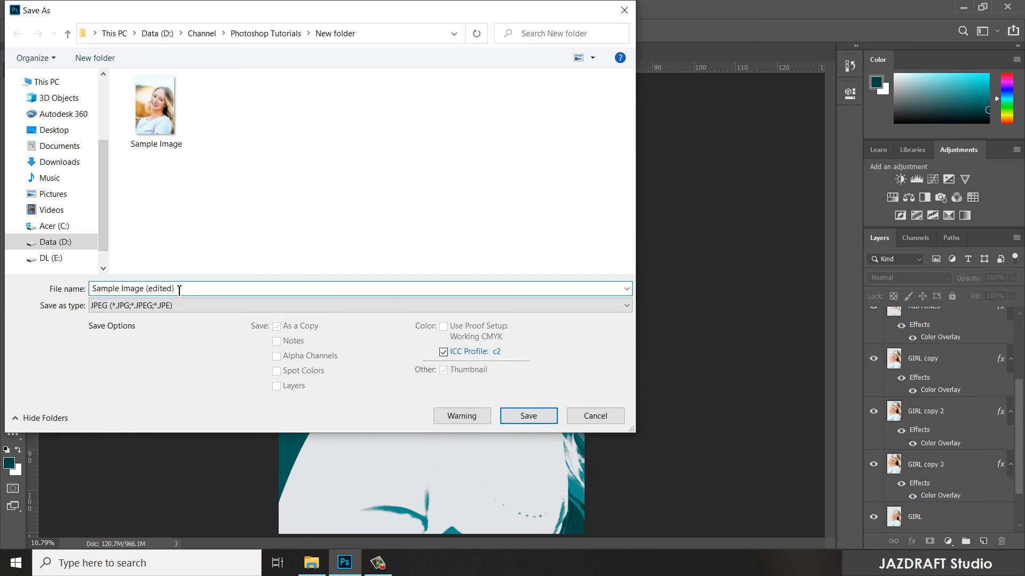
{"action": "left_click", "coordinate": [544, 417]}
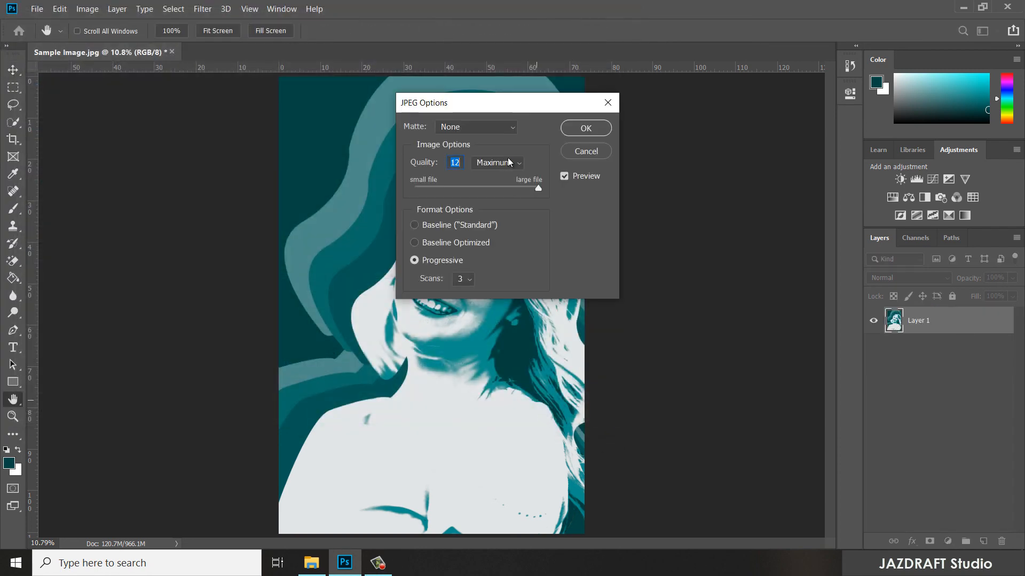
- Set the JPEG quality to Maximum and complete the export
{"action": "left_click", "coordinate": [511, 165]}
{"action": "left_click", "coordinate": [505, 212]}
{"action": "left_click", "coordinate": [586, 128]}
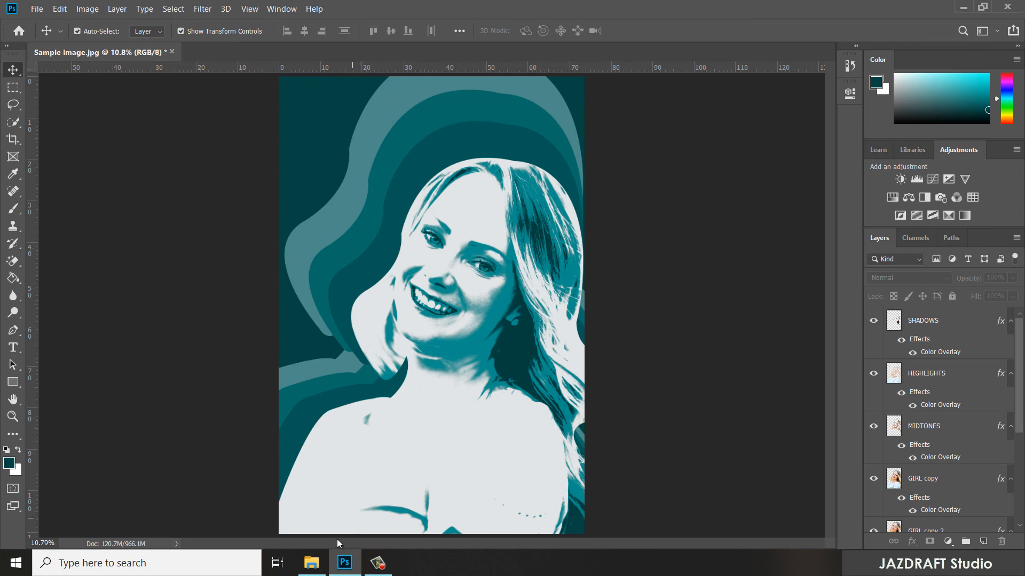
- Switch to File Explorer and select the original Sample Image to compare it with the edited version
{"action": "left_click", "coordinate": [311, 563]}
{"action": "left_click", "coordinate": [831, 454]}
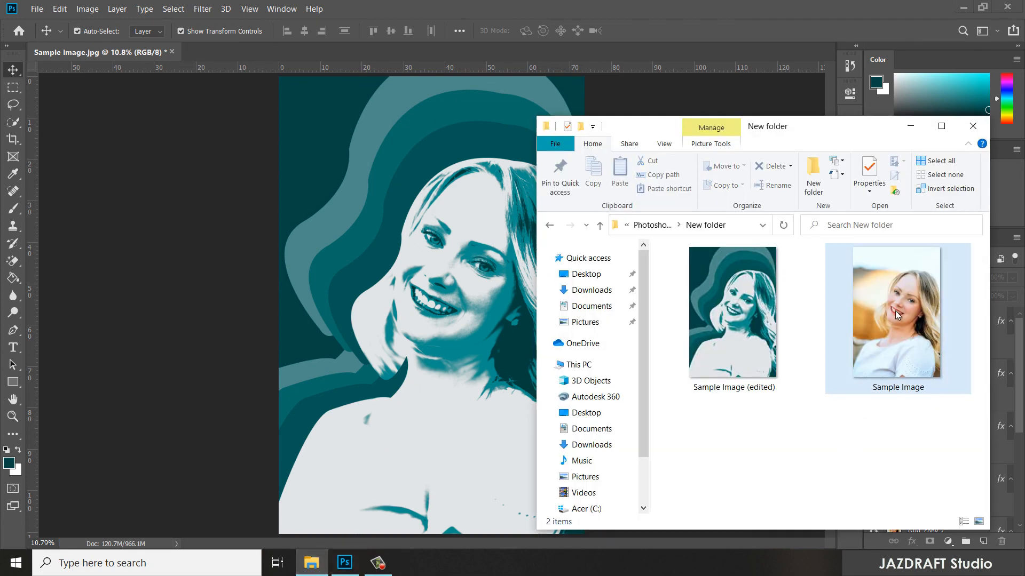
{"action": "left_click", "coordinate": [896, 310]}
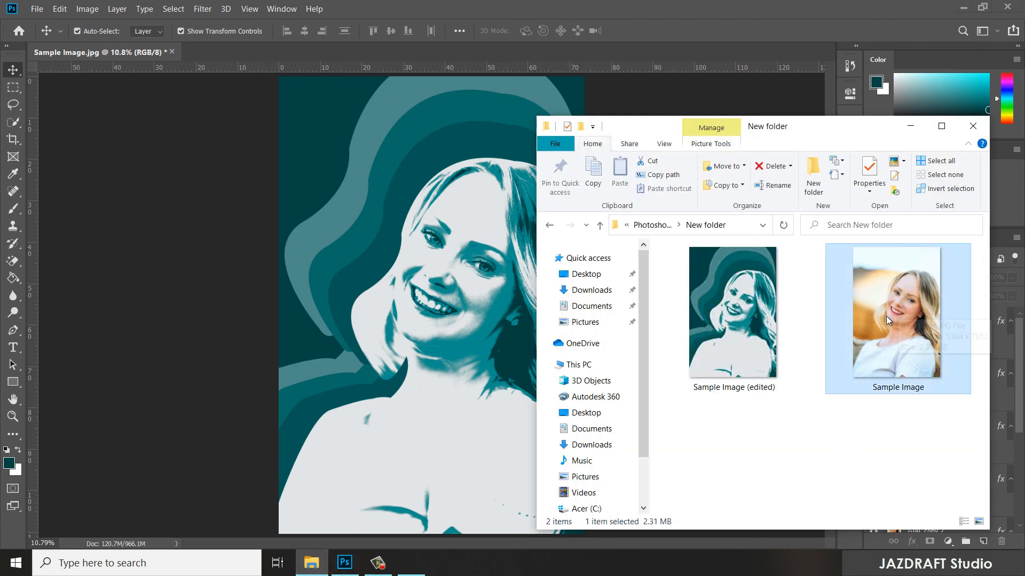